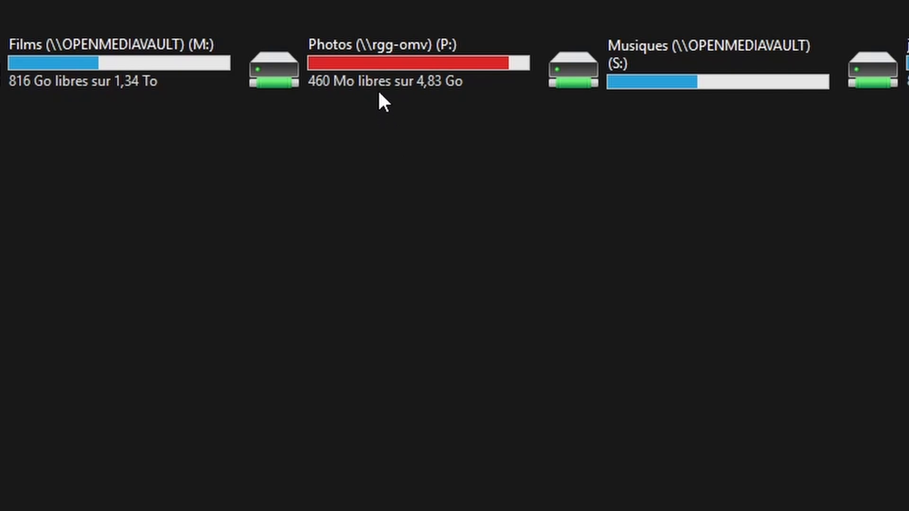
Check the Photos network drive's free space, then examine the file systems' usage in openmediavault
mouse_move(376, 78)
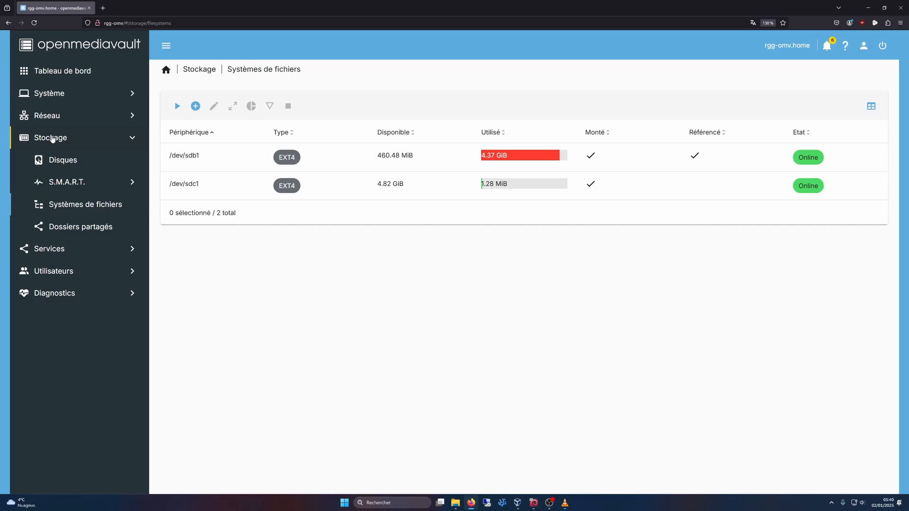
left_click(52, 138)
left_click(75, 206)
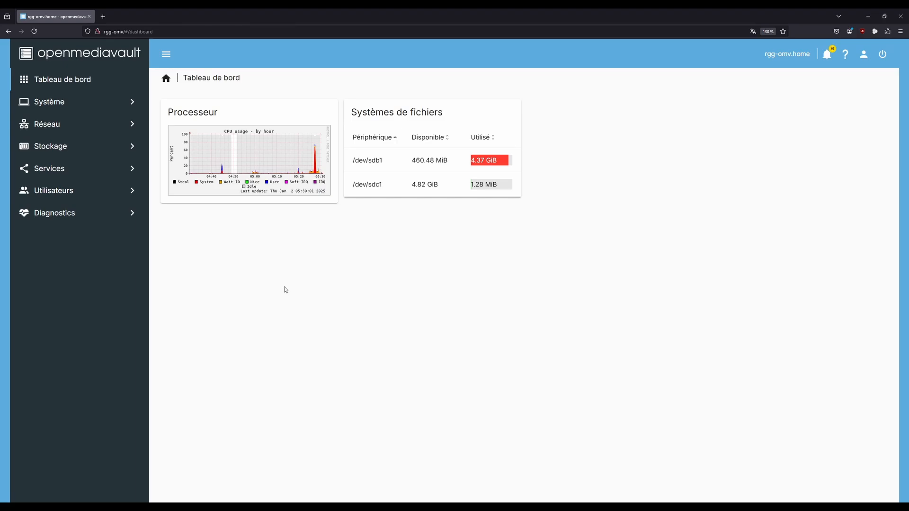
Search the system extensions for "lvm" and install the openmediavault-lvm2 7.0-2 plugin
left_click(66, 104)
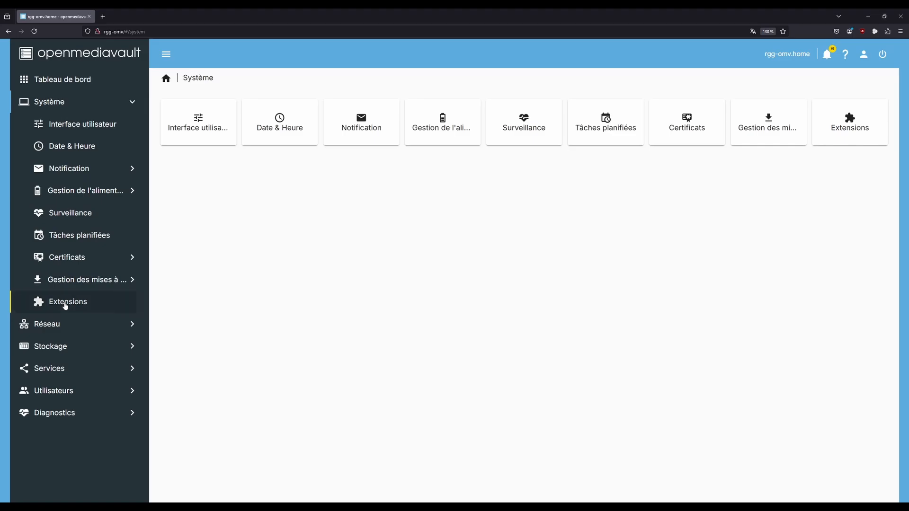
left_click(66, 303)
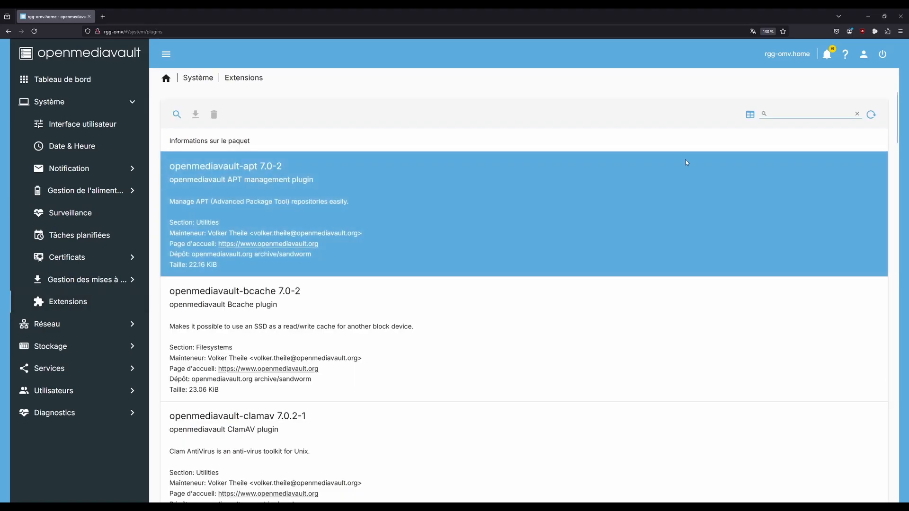
left_click(778, 113)
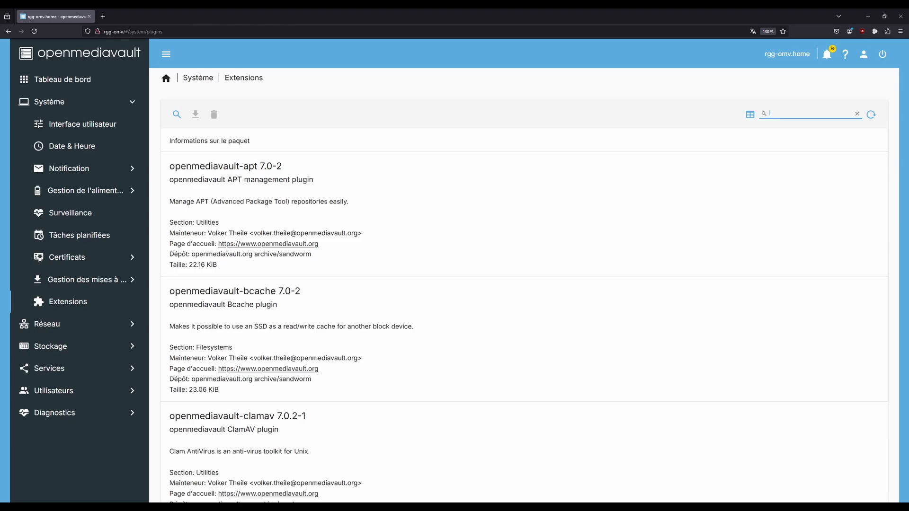
type("lvm")
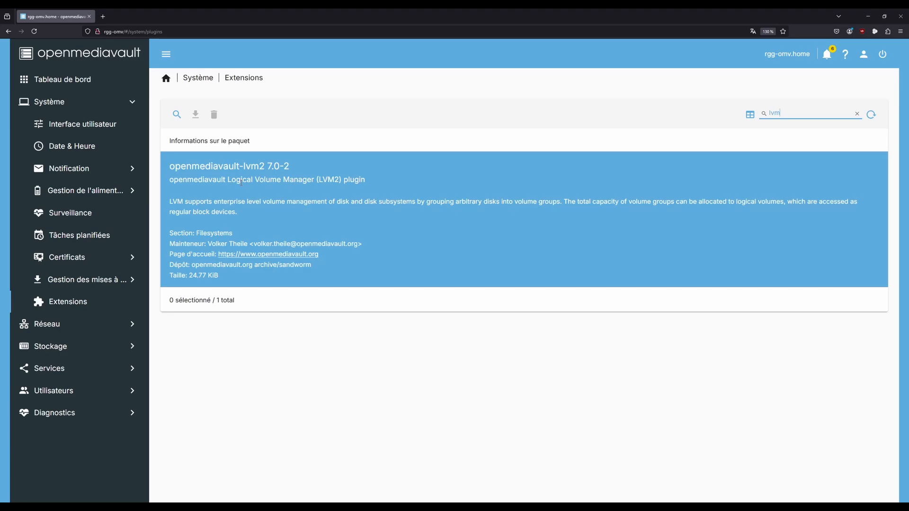
left_click(242, 182)
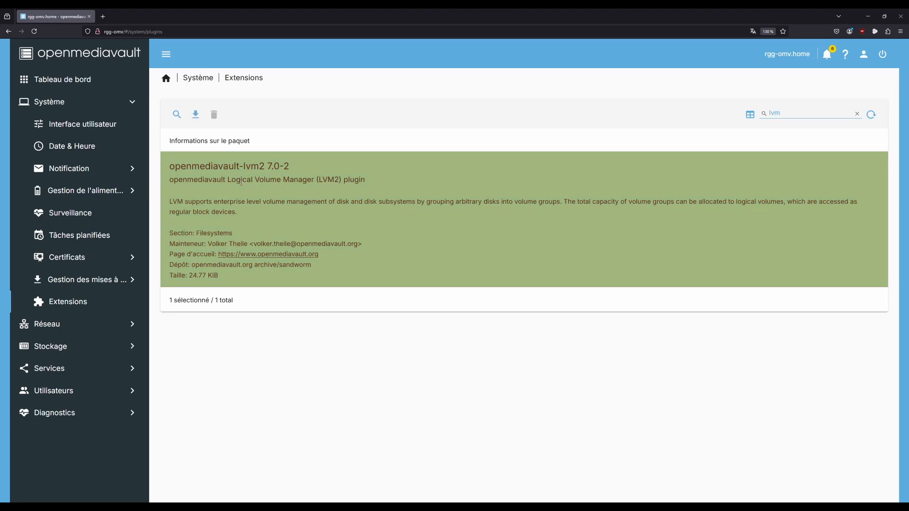
left_click(195, 115)
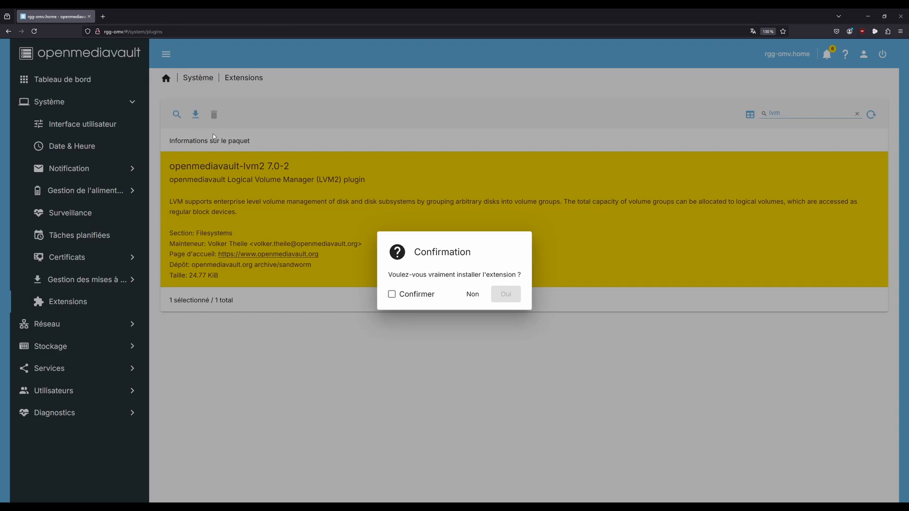
left_click(393, 297)
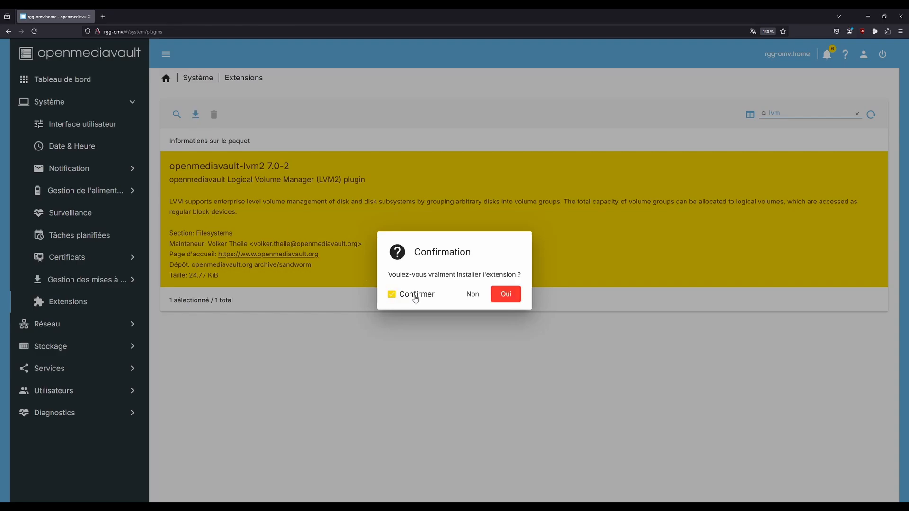
left_click(505, 294)
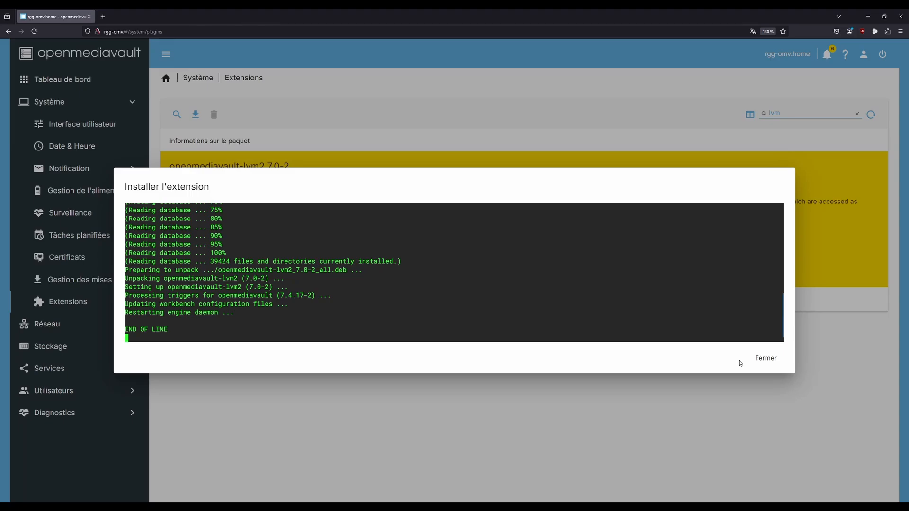
left_click(765, 359)
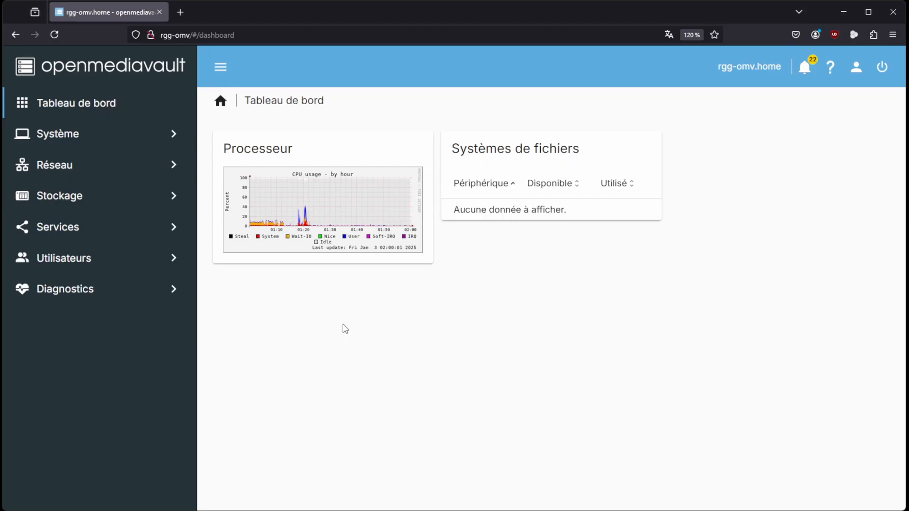
left_click(65, 196)
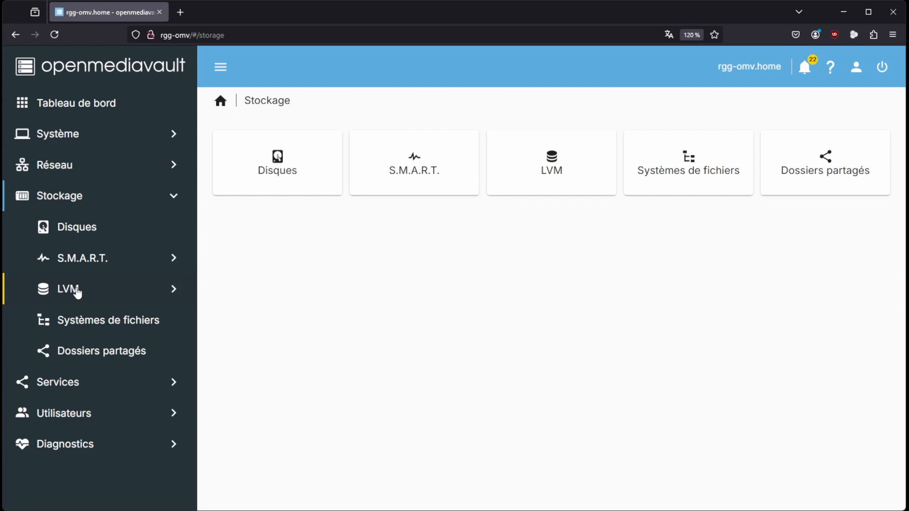
left_click(76, 291)
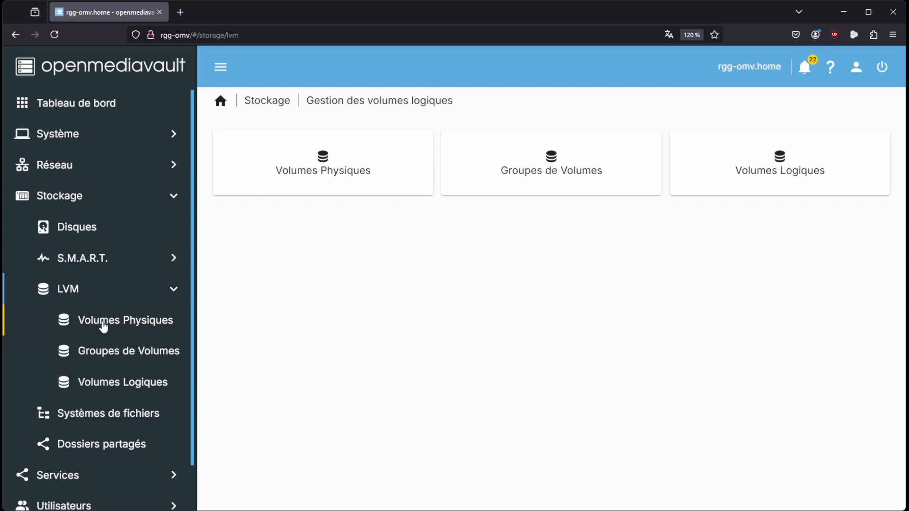
left_click(103, 325)
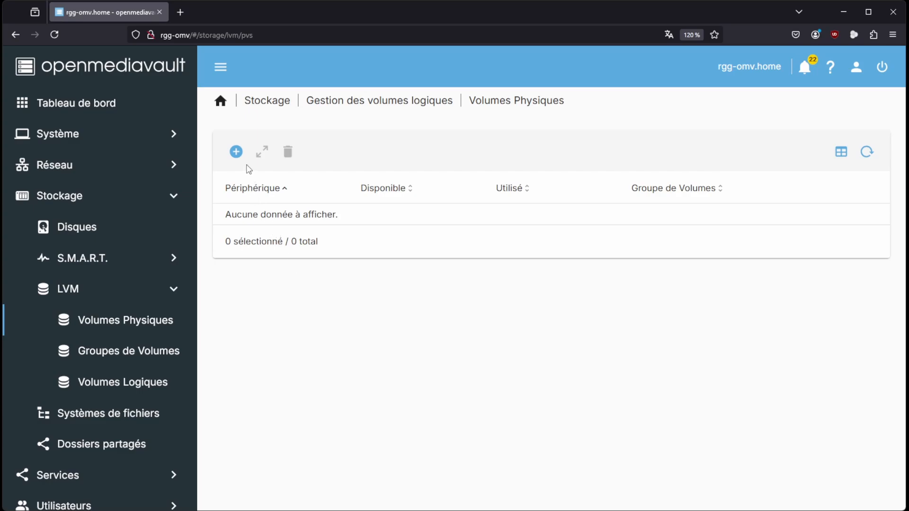
left_click(236, 153)
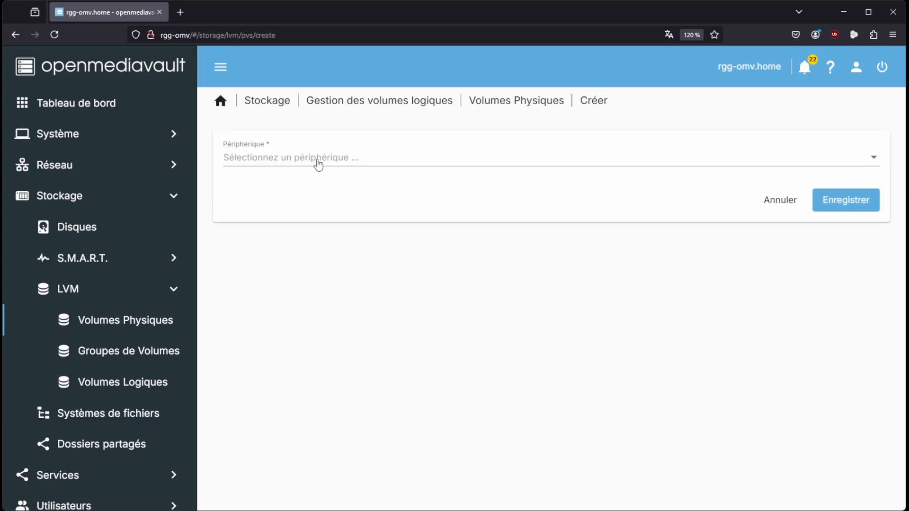
left_click(318, 163)
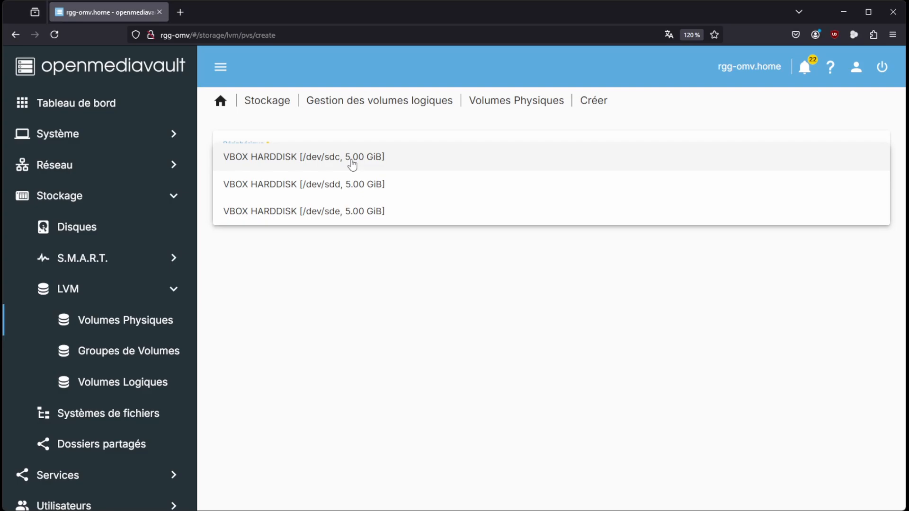
left_click(355, 274)
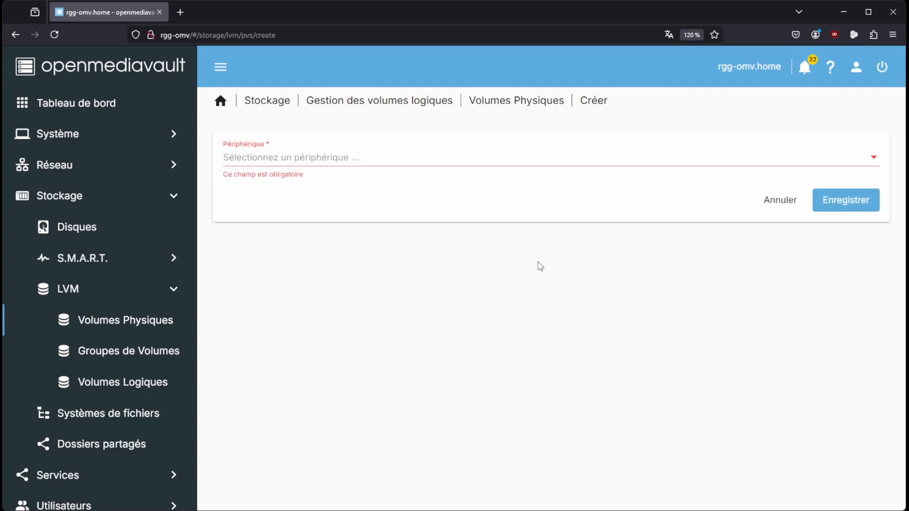
left_click(771, 208)
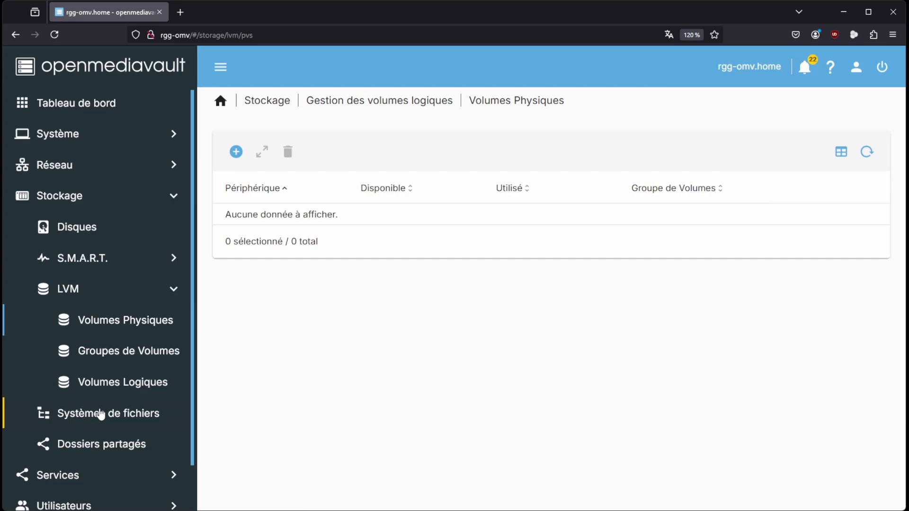
Wipe the disk /dev/sdb with the quick (Rapide) method
left_click(88, 229)
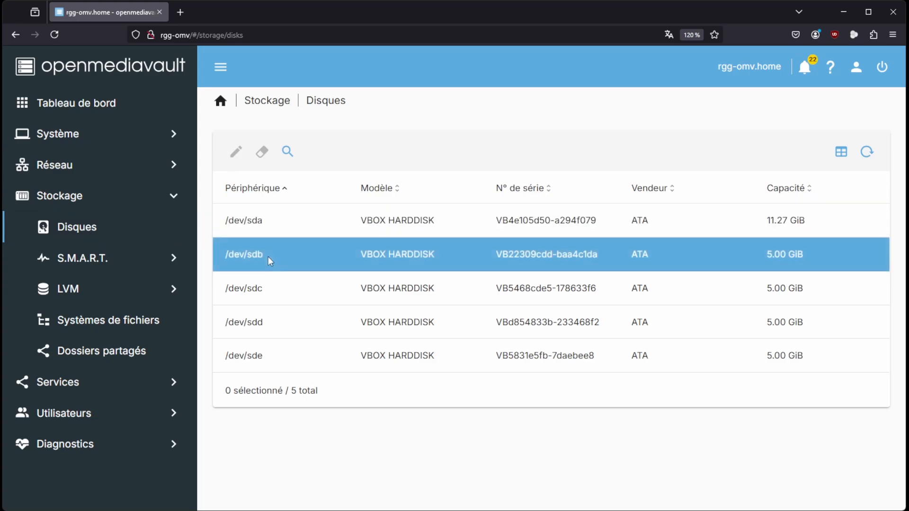
left_click(268, 256)
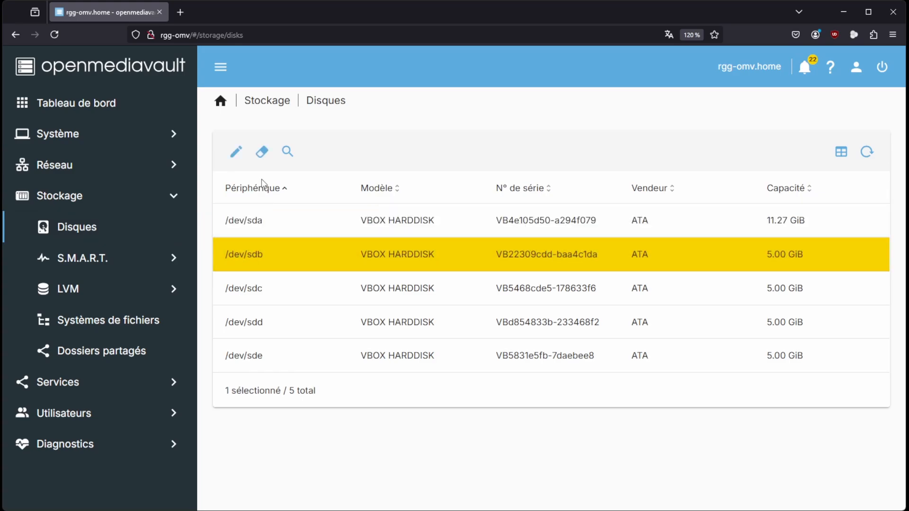
left_click(262, 153)
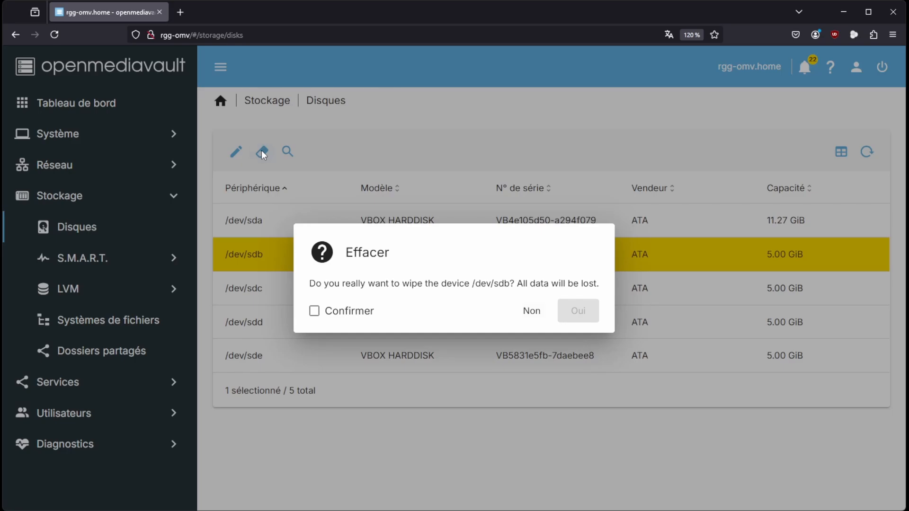
left_click(314, 313)
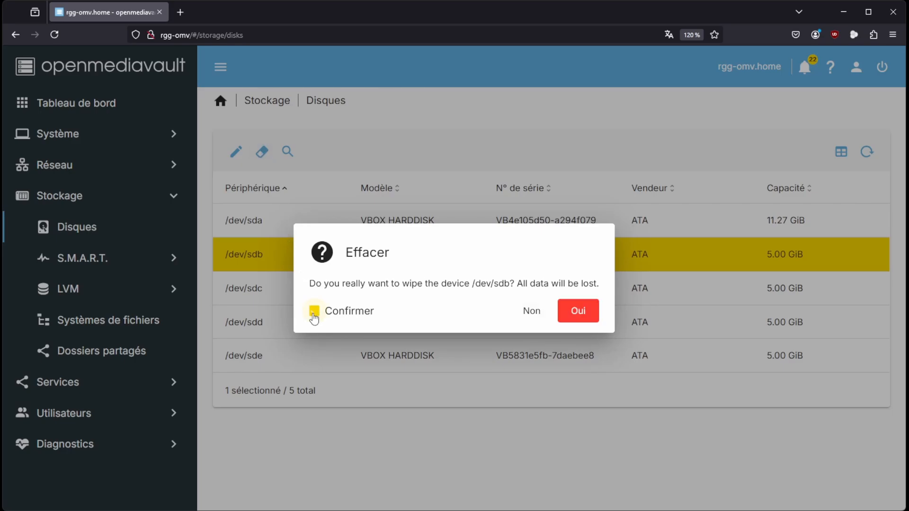
left_click(588, 318)
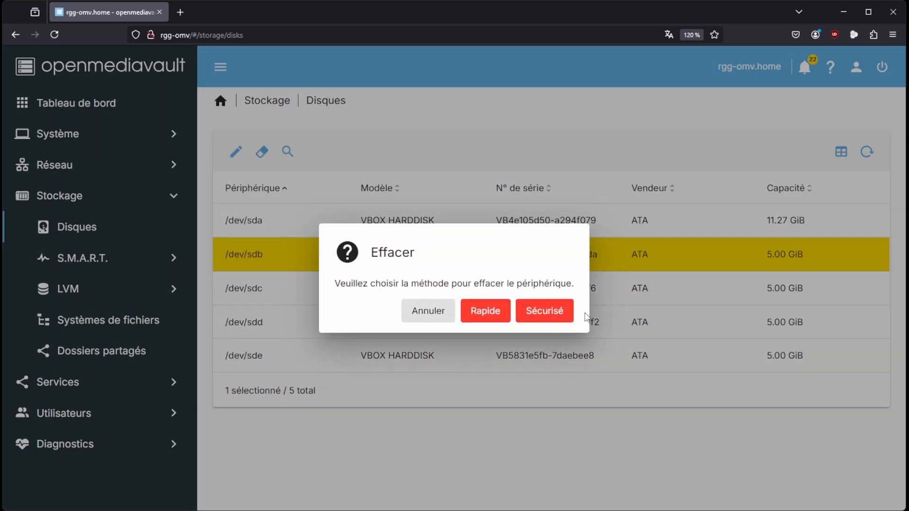
left_click(487, 313)
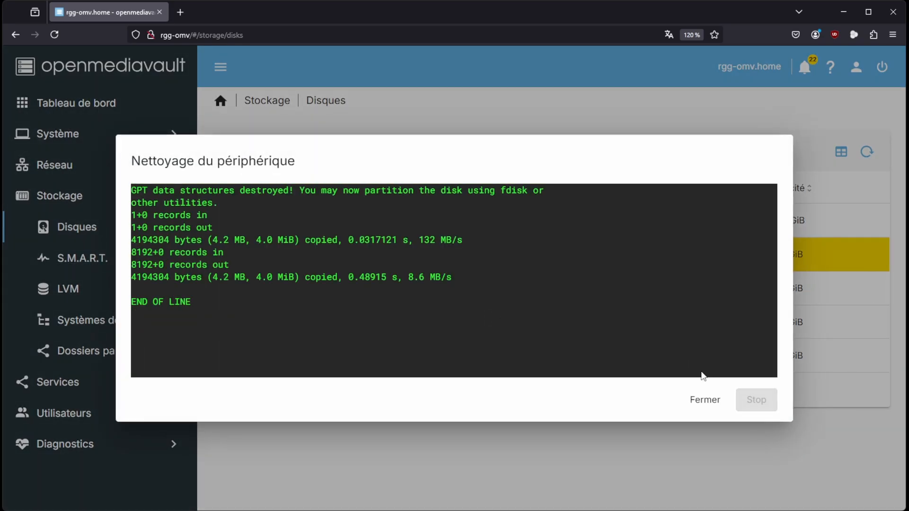
left_click(705, 400)
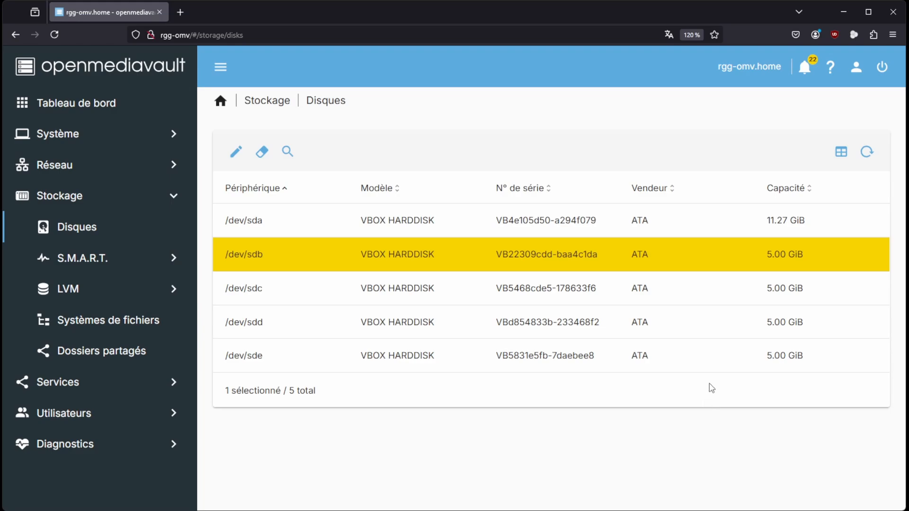
Create an LVM physical volume on the VBOX HARDDISK device /dev/sdb
left_click(81, 294)
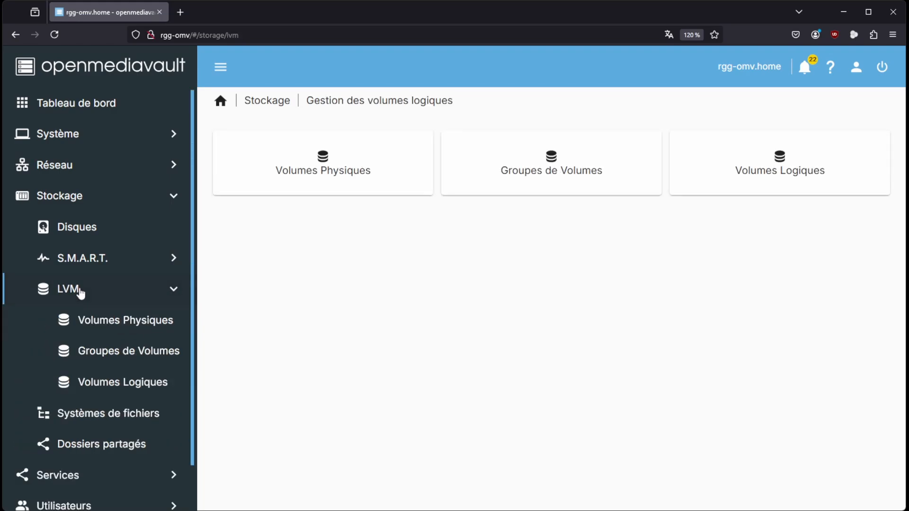
left_click(107, 322)
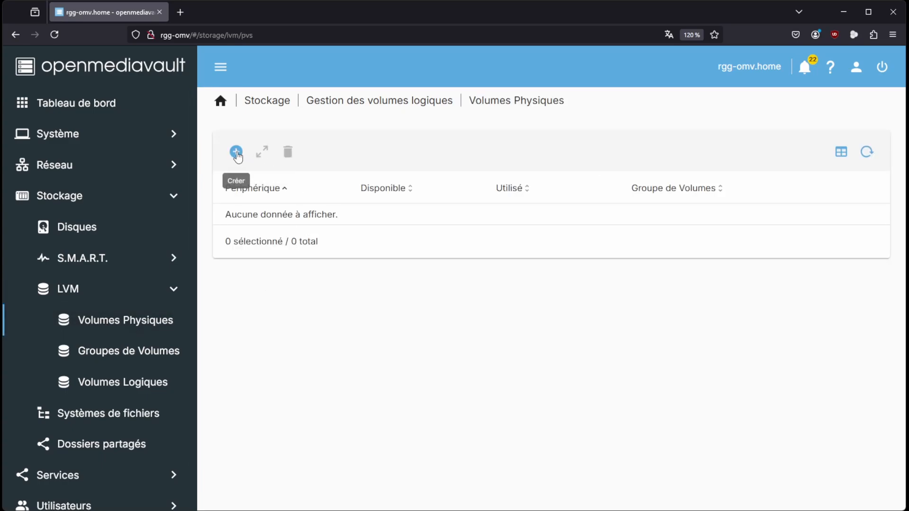
left_click(237, 152)
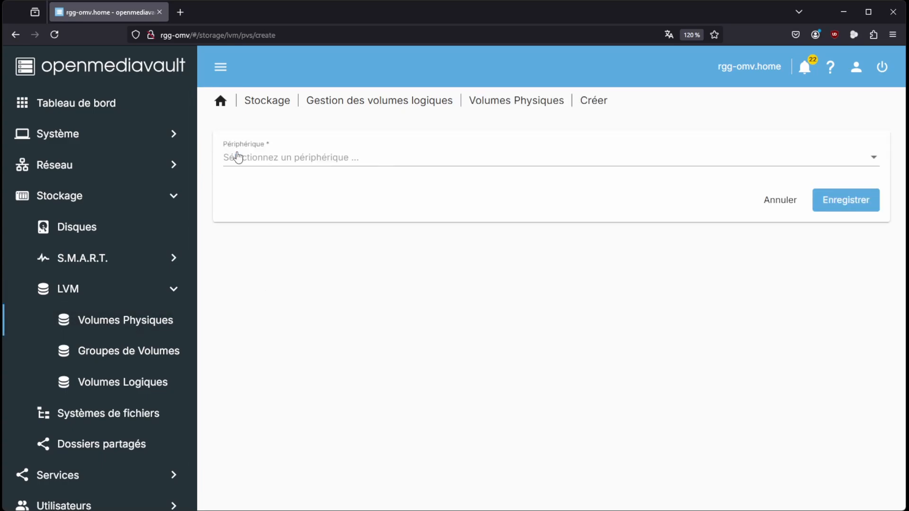
left_click(282, 160)
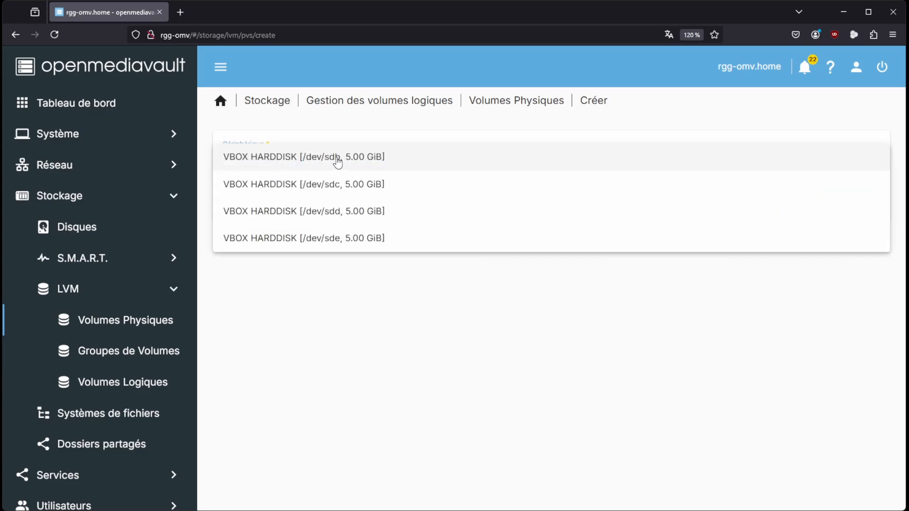
left_click(337, 162)
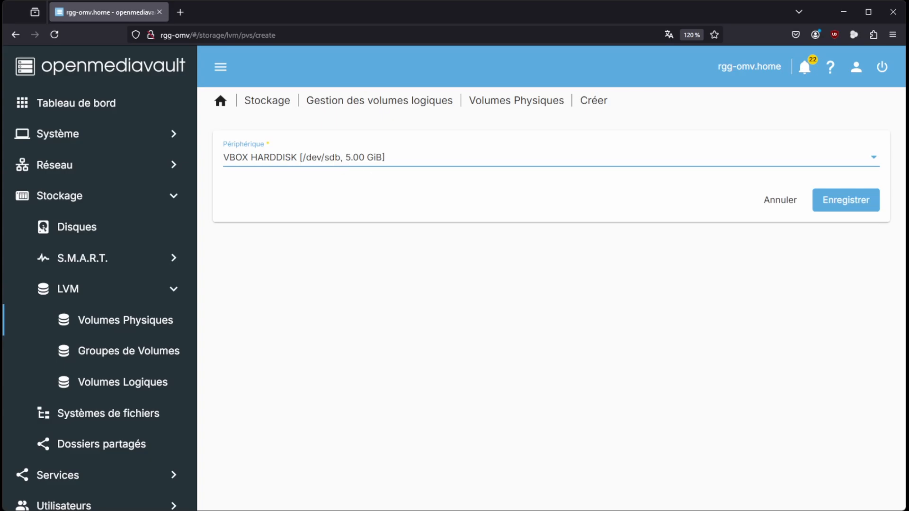
left_click(839, 208)
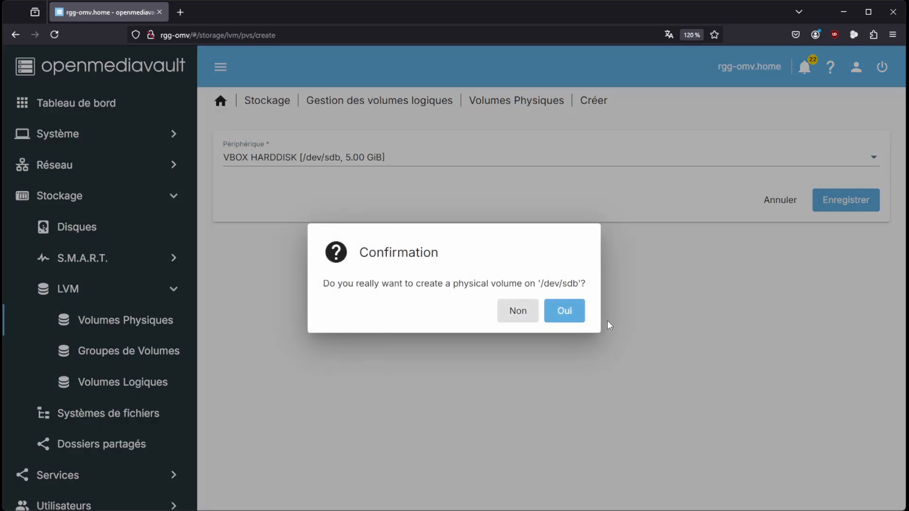
left_click(571, 313)
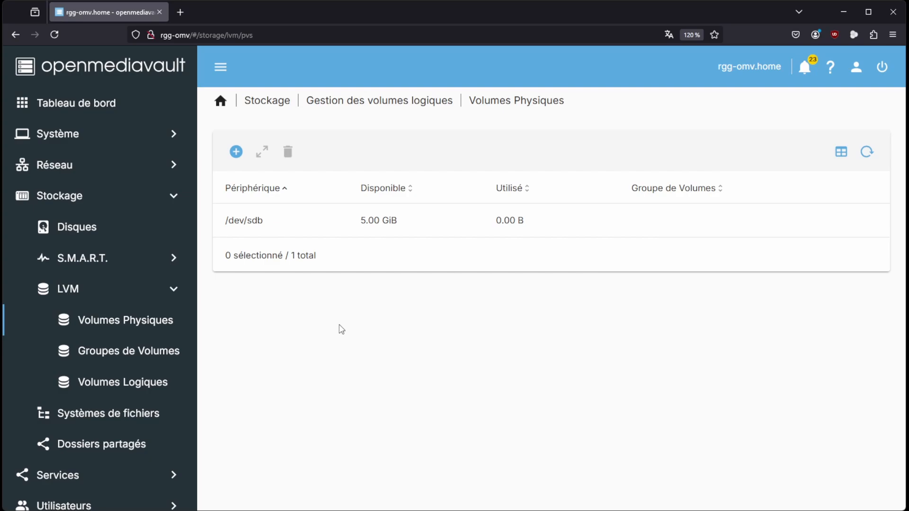
Create an LVM physical volume on the VBOX HARDDISK device /dev/sdc
left_click(237, 152)
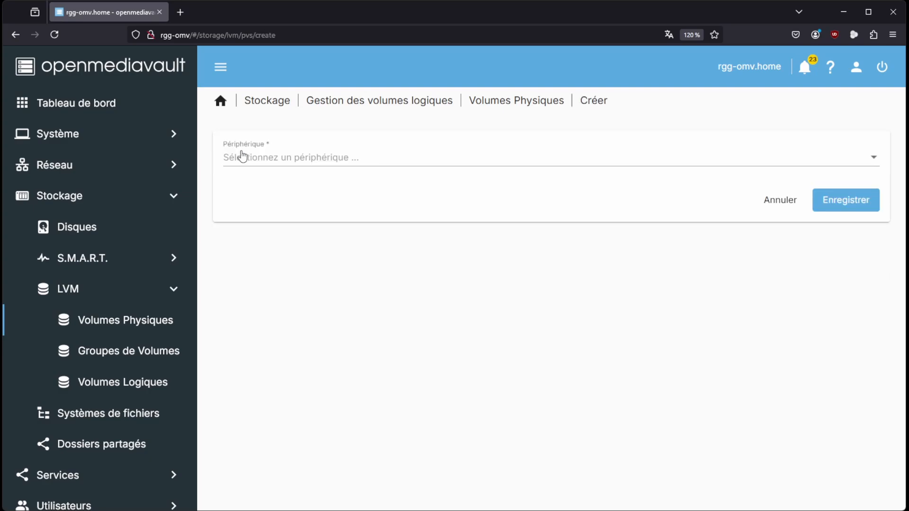
left_click(274, 163)
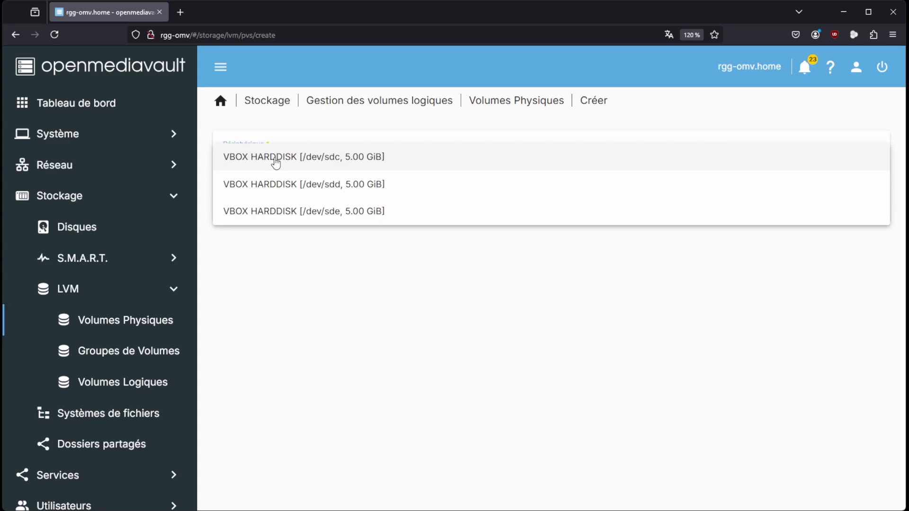
left_click(301, 162)
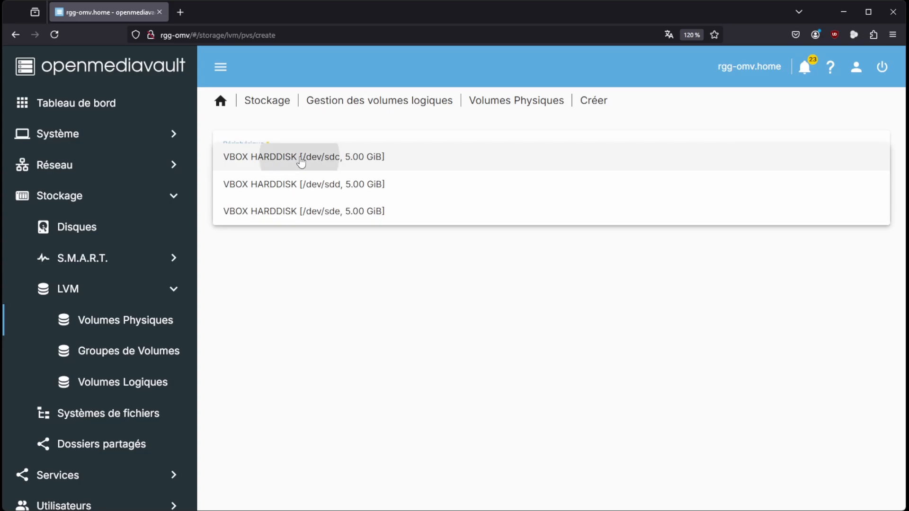
left_click(825, 203)
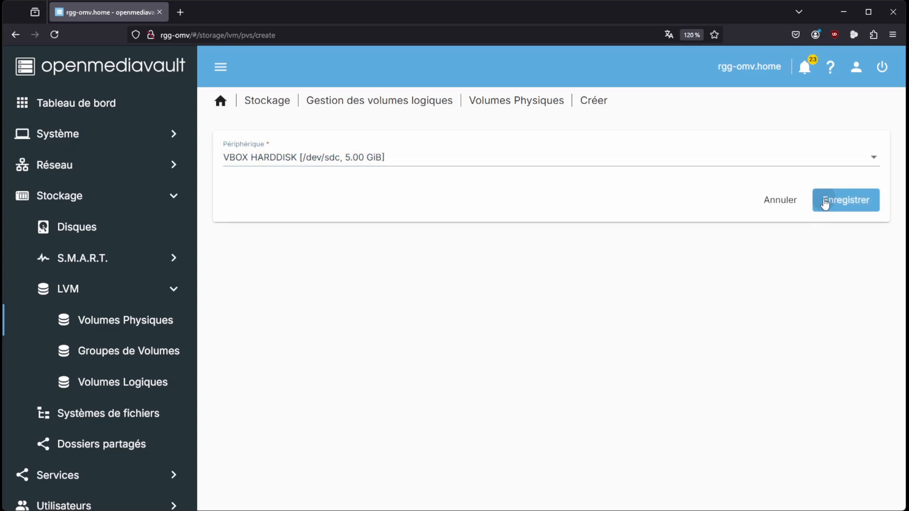
left_click(569, 310)
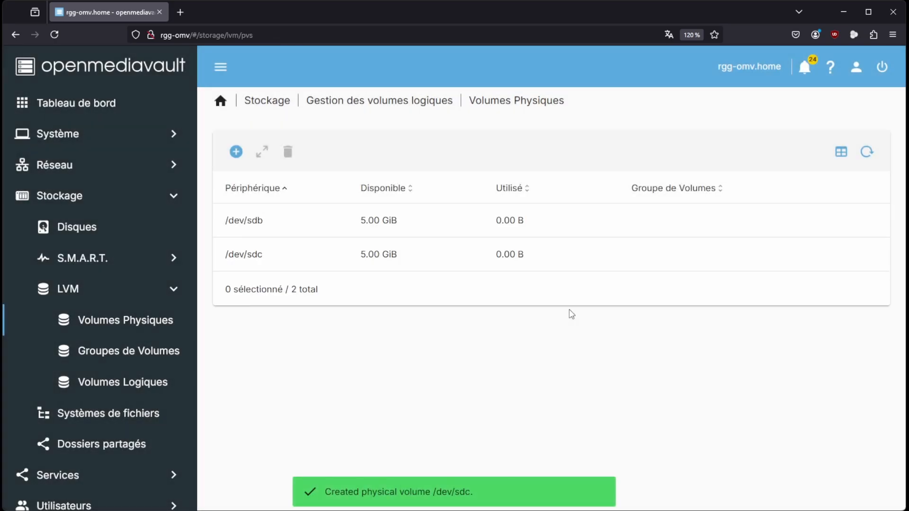
left_click(277, 232)
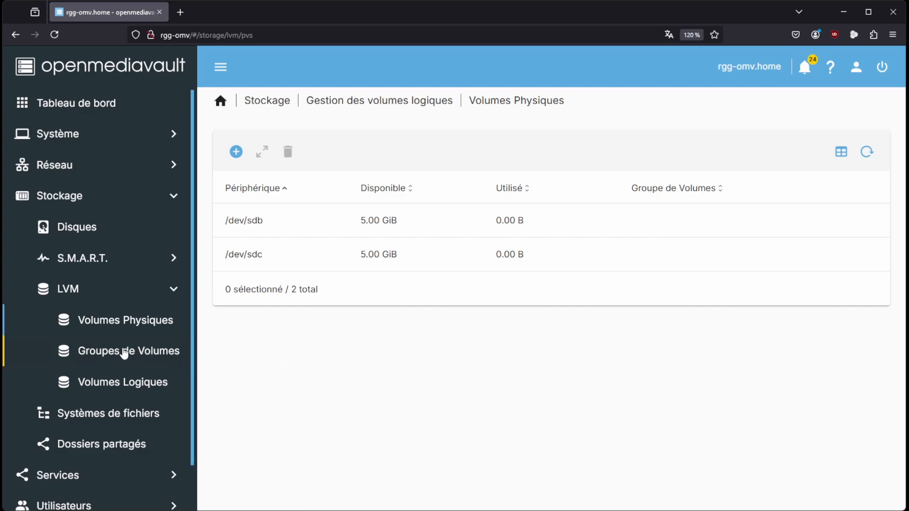
Create an LVM volume group named Stockage from the physical volumes /dev/sdb and /dev/sdc
left_click(124, 352)
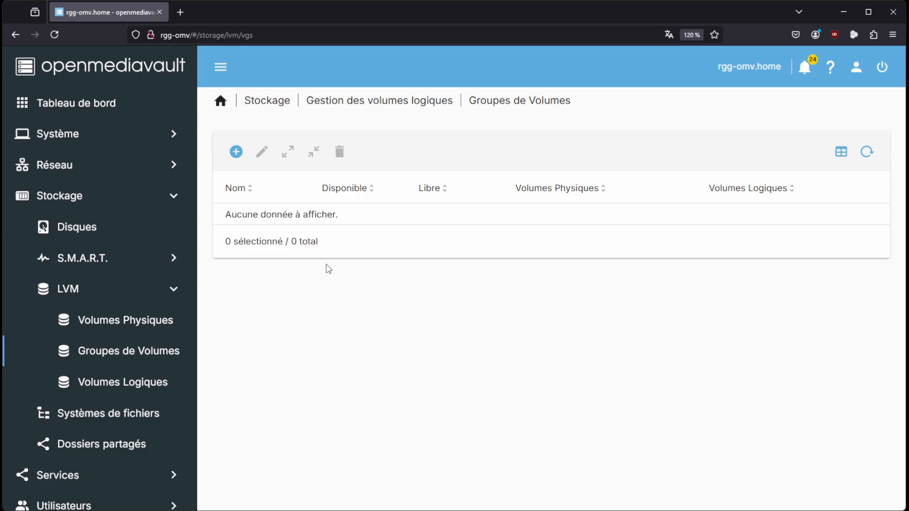
left_click(234, 152)
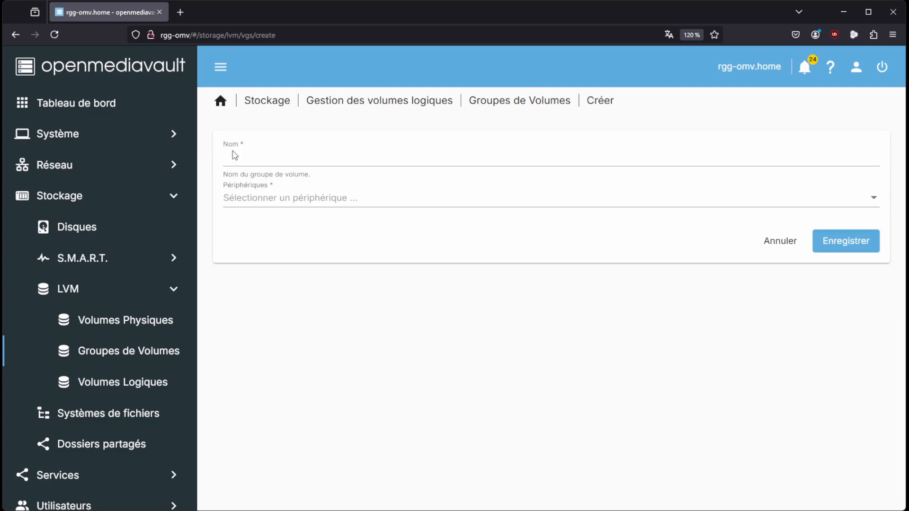
left_click(243, 160)
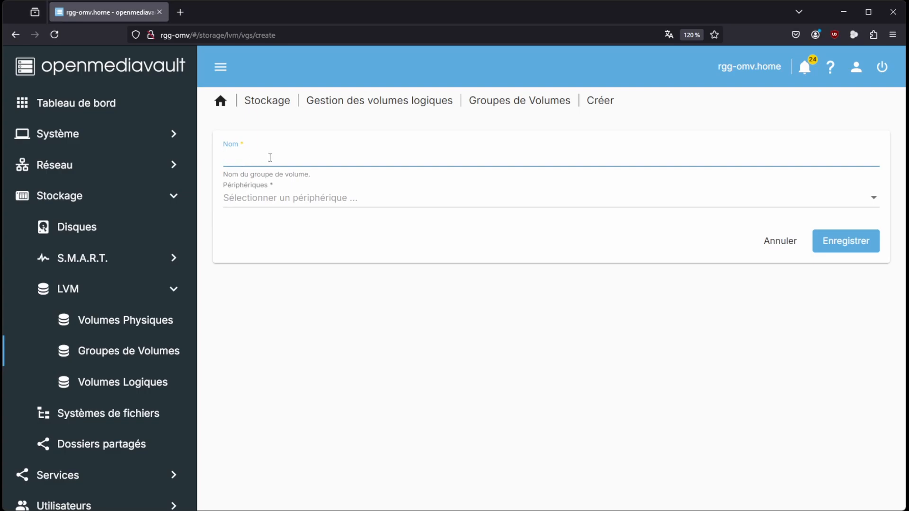
type("Stockage")
left_click(277, 198)
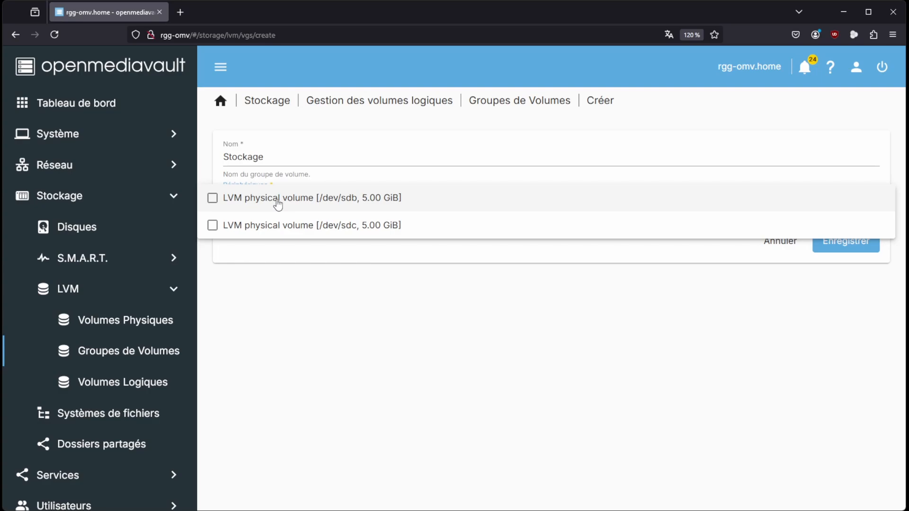
left_click(212, 198)
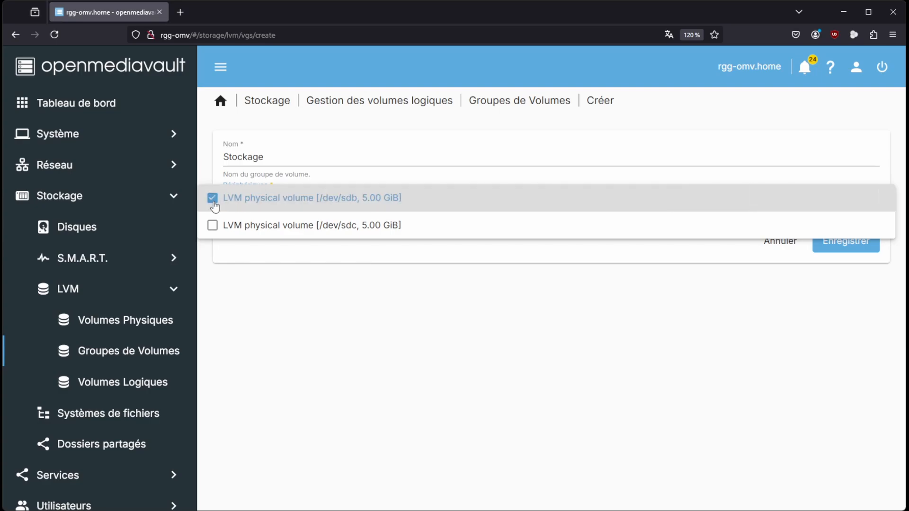
left_click(212, 225)
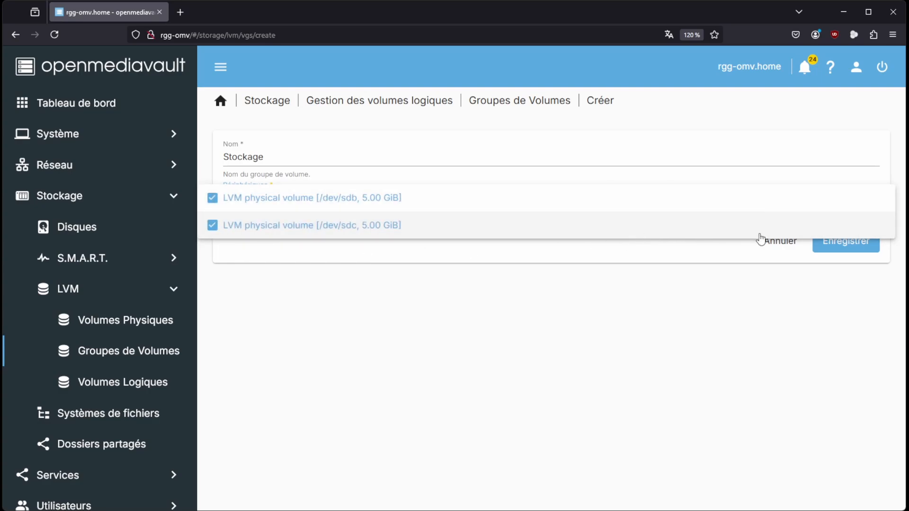
left_click(760, 303)
left_click(838, 241)
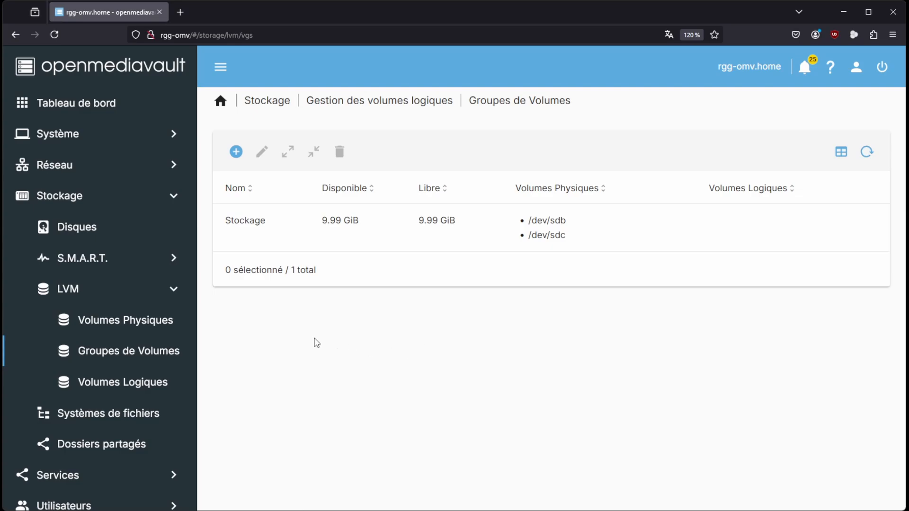
Create a logical volume named Photos in the volume group Stockage with a capacity of 4.00 GiB
left_click(121, 385)
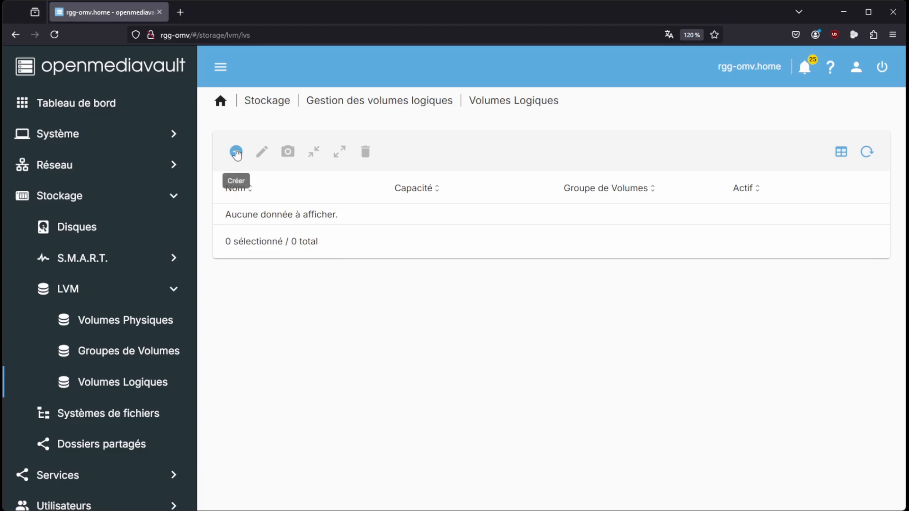
left_click(237, 153)
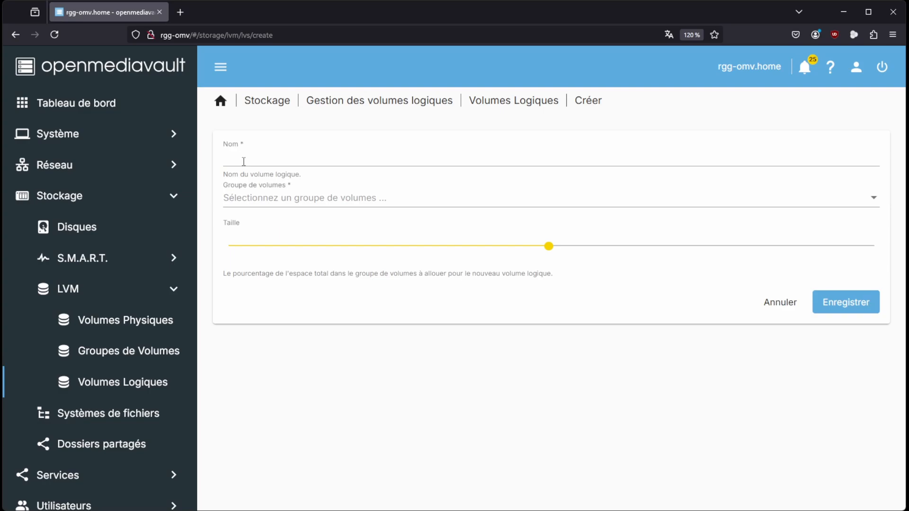
left_click(243, 162)
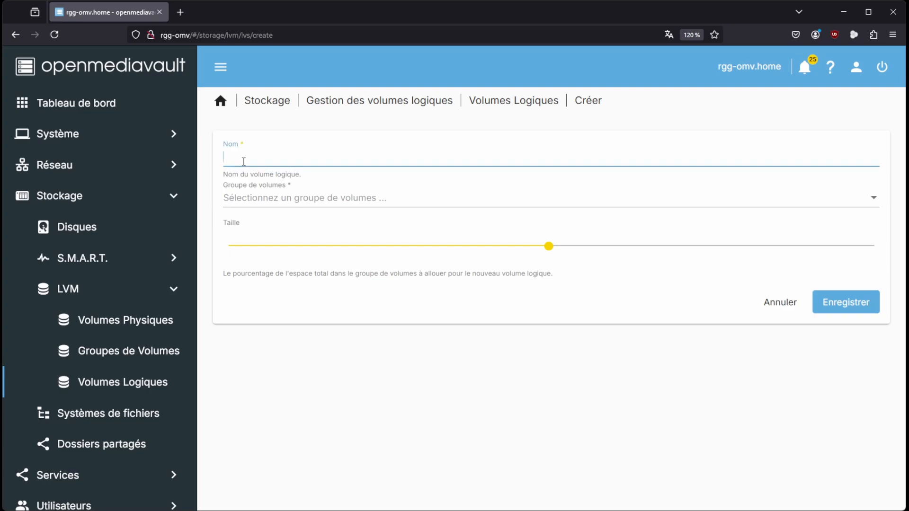
type("Photos")
left_click(330, 199)
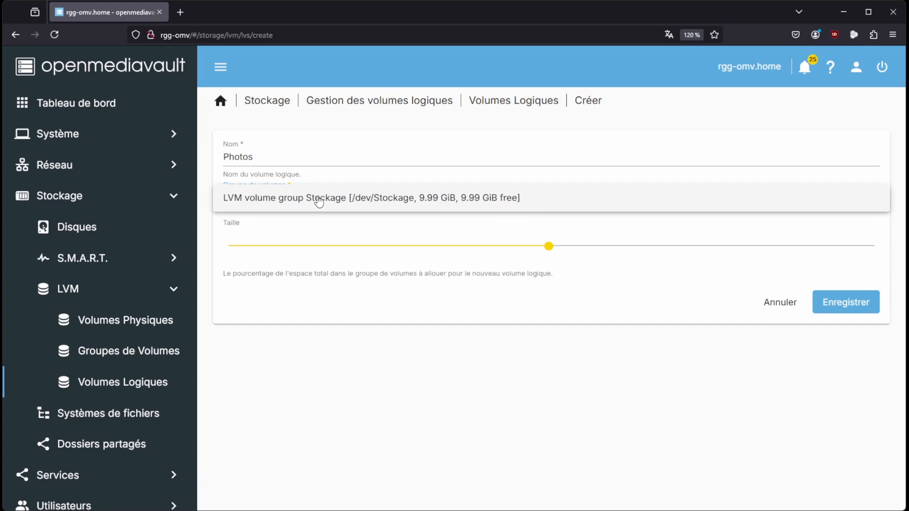
left_click(318, 203)
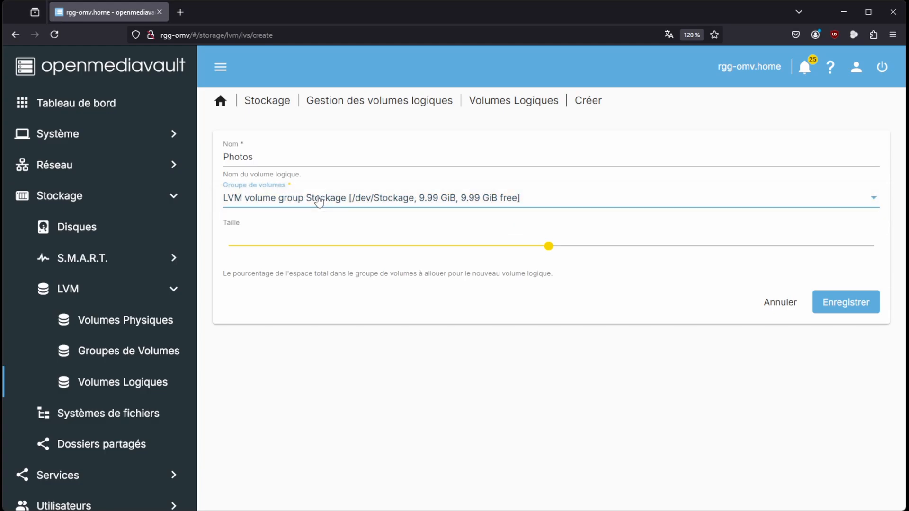
left_click(548, 246)
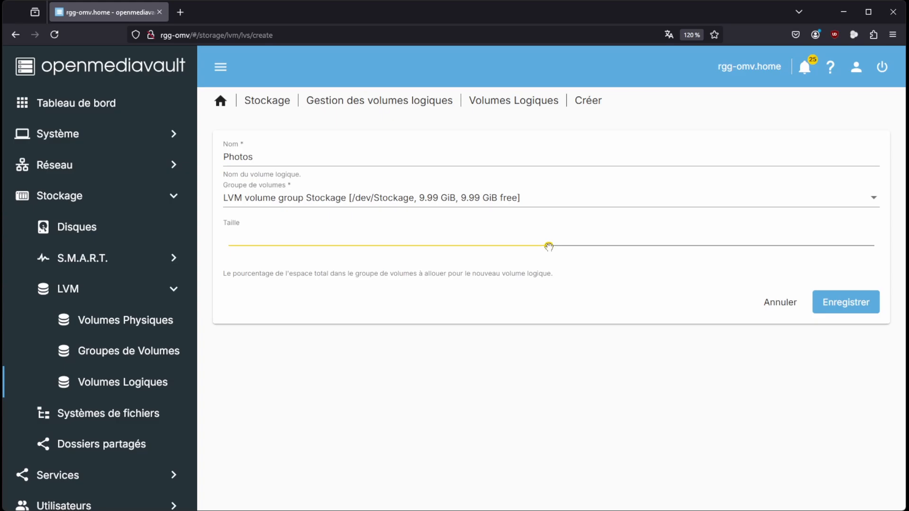
left_click_drag(548, 246, 481, 246)
left_click(844, 305)
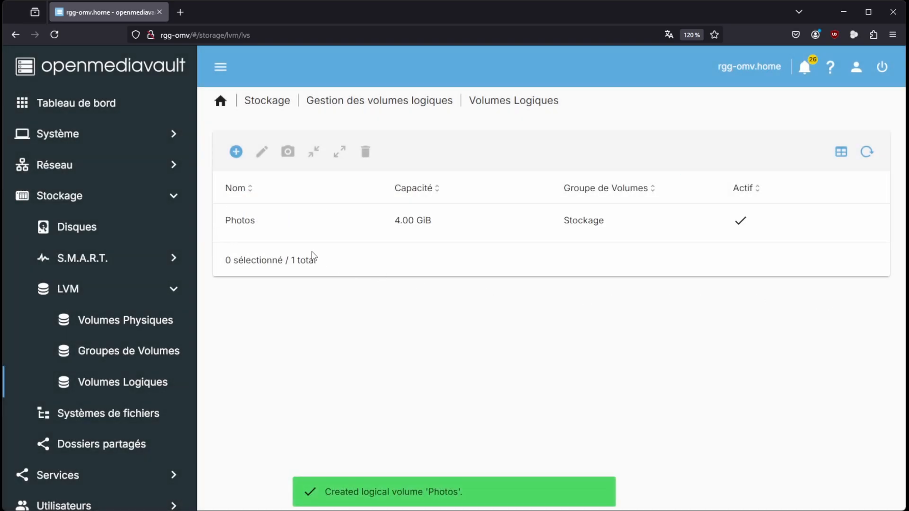
left_click(278, 224)
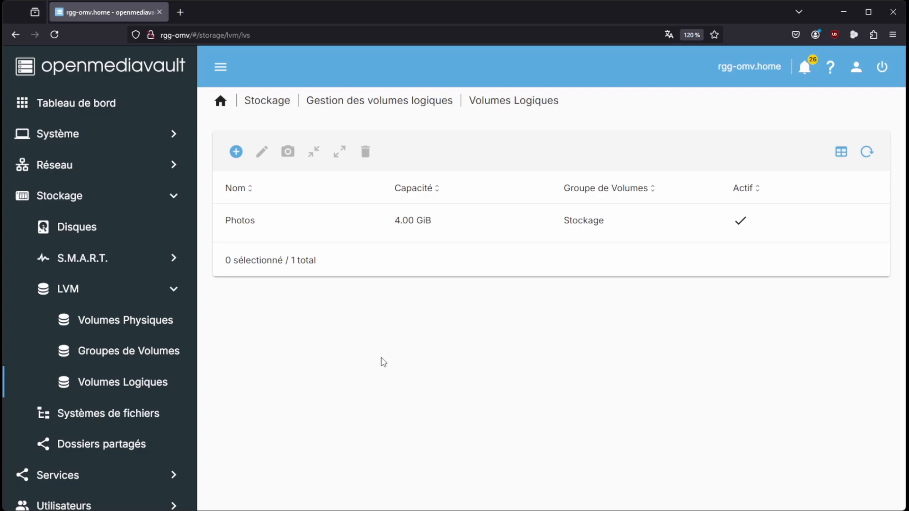
Create a logical volume named Videos in the volume group Stockage, allocating 40% of the group's total space
left_click(237, 152)
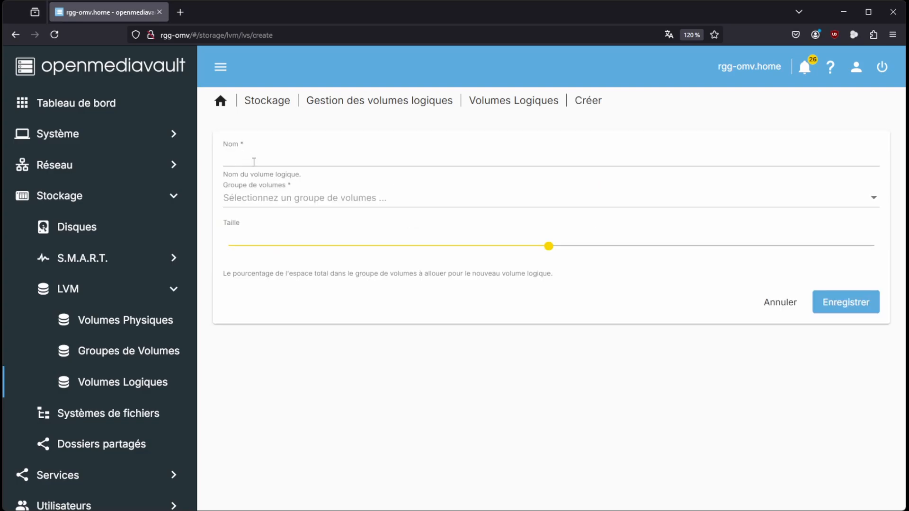
type("V")
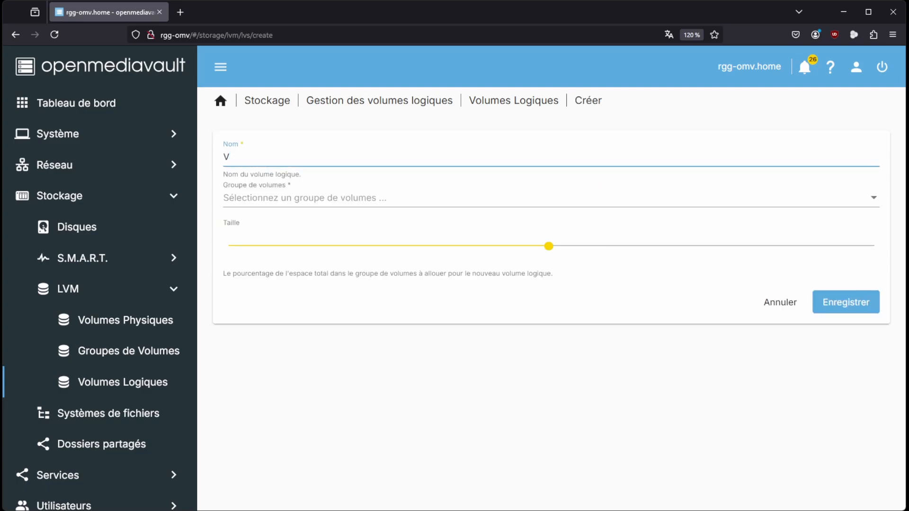
type("ideos")
left_click(304, 201)
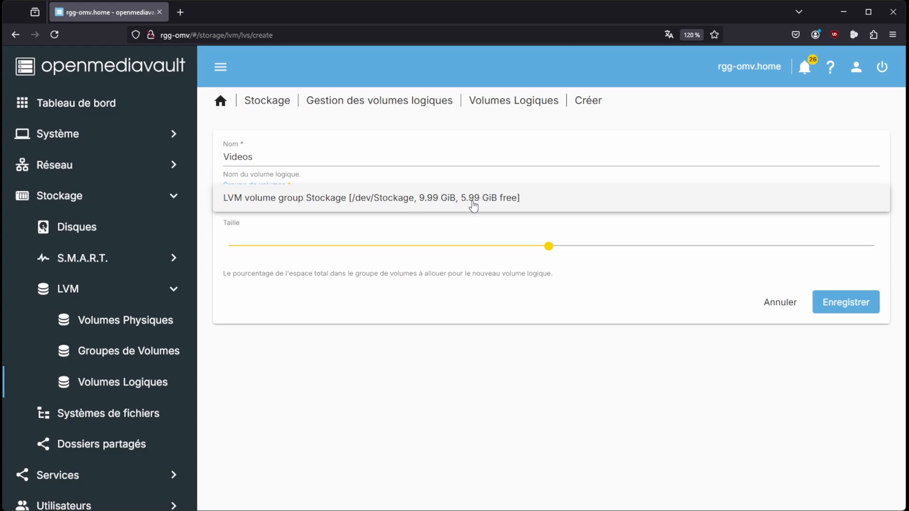
left_click(448, 201)
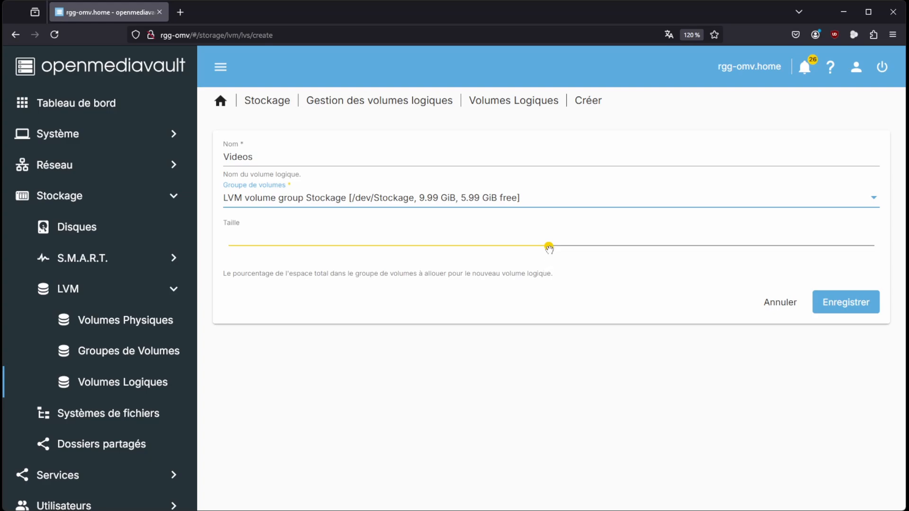
left_click_drag(548, 248, 482, 248)
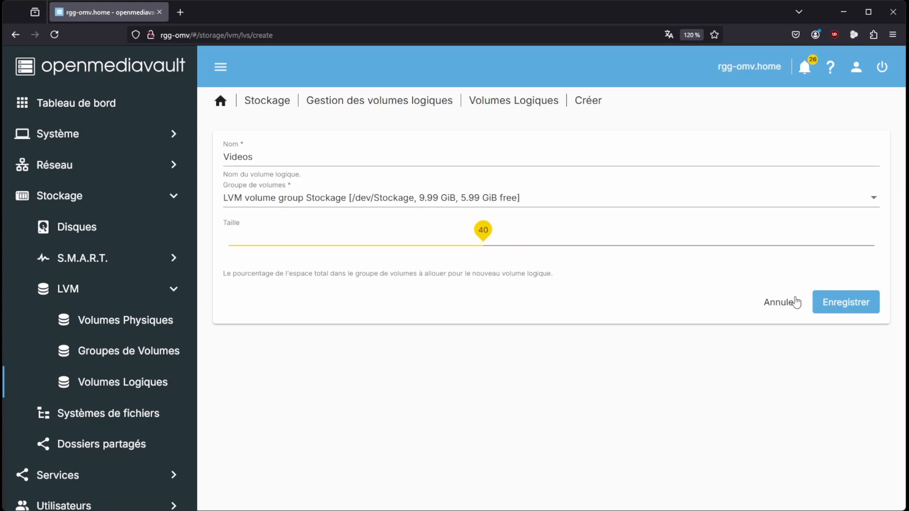
left_click(841, 304)
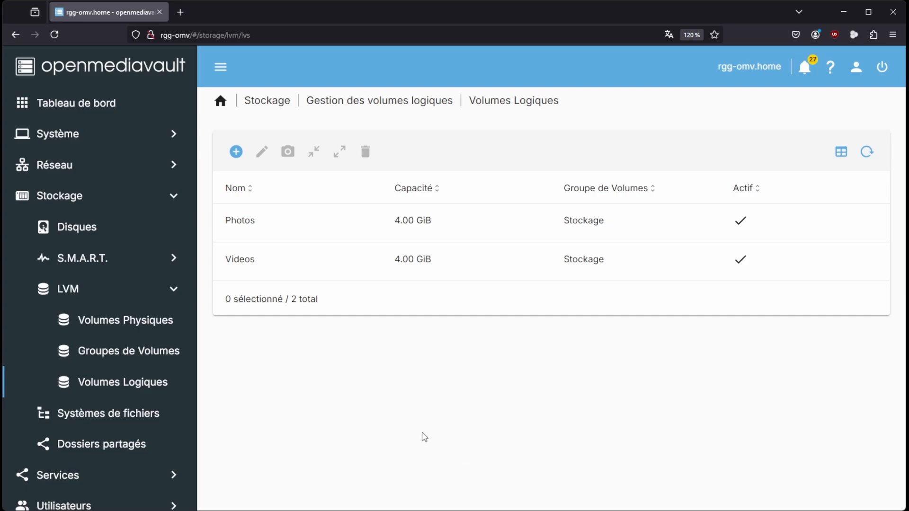
Create an EXT4 file system on the LVM logical volume Photos (/dev/mapper/Stockage-Photos)
left_click(90, 417)
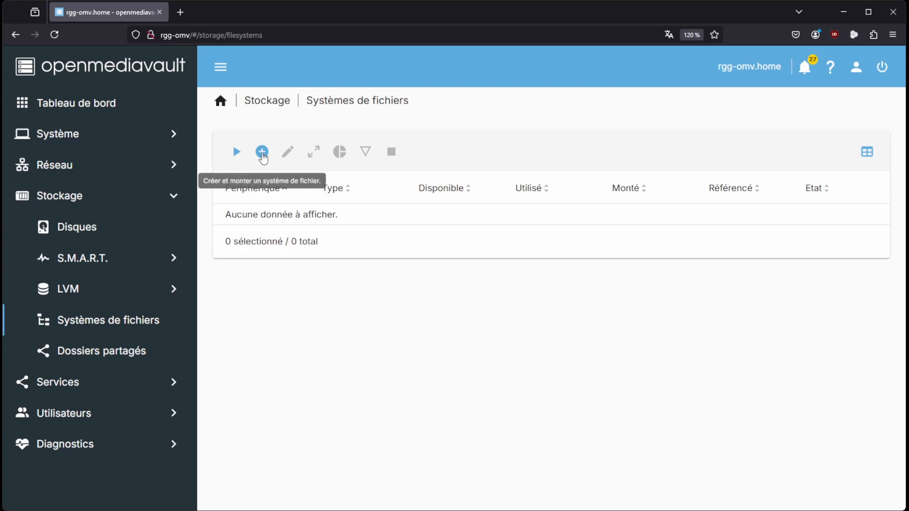
left_click(263, 155)
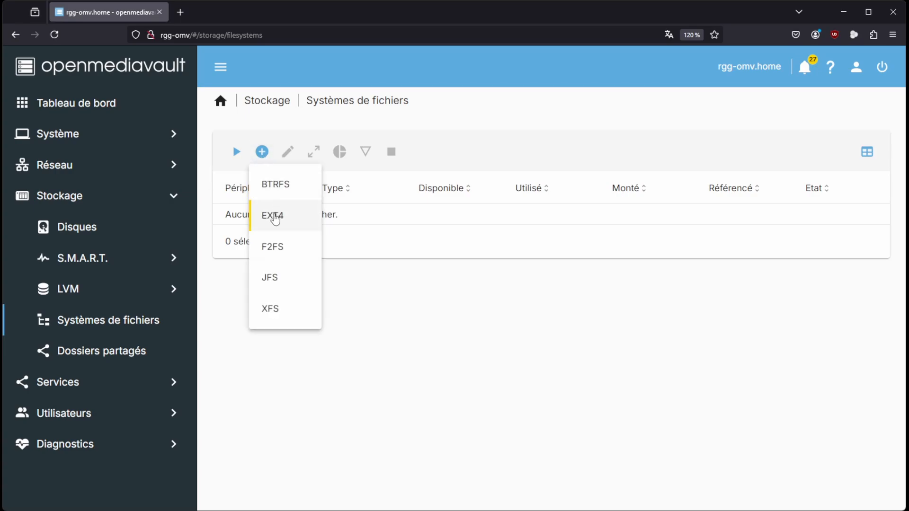
left_click(274, 216)
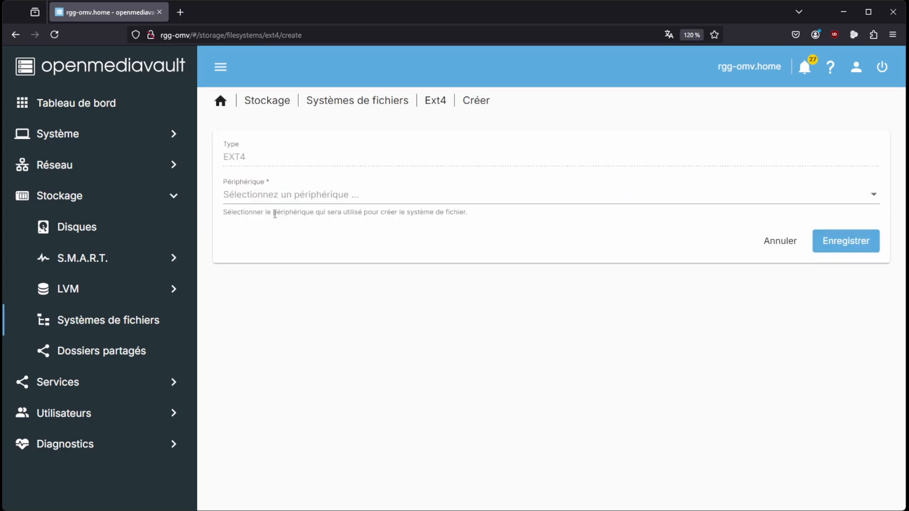
left_click(299, 199)
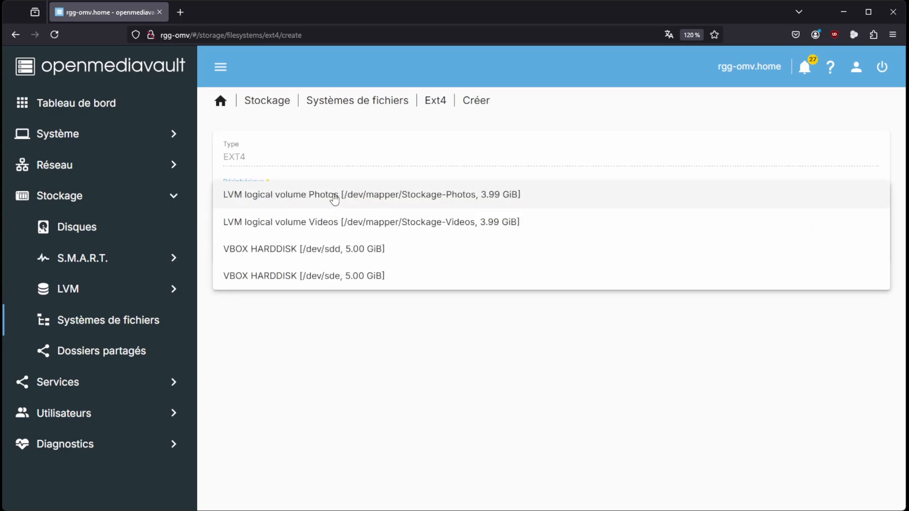
left_click(311, 198)
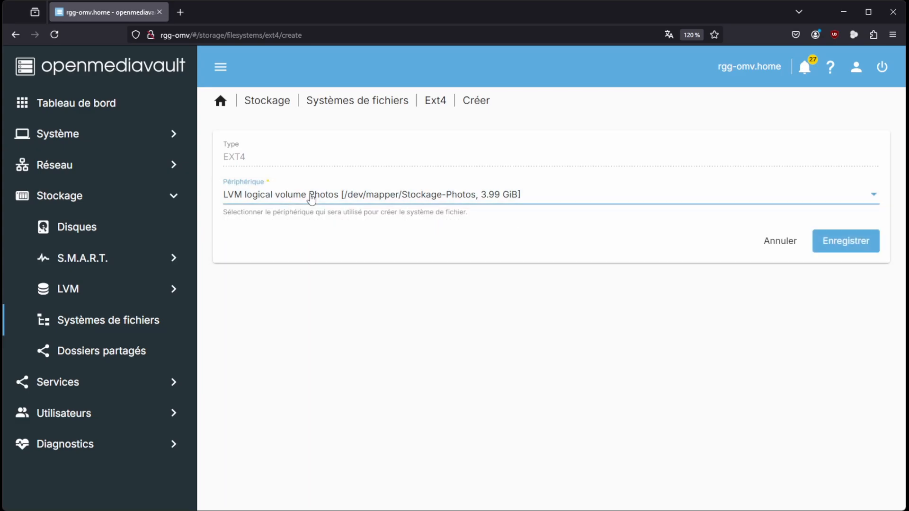
left_click(848, 242)
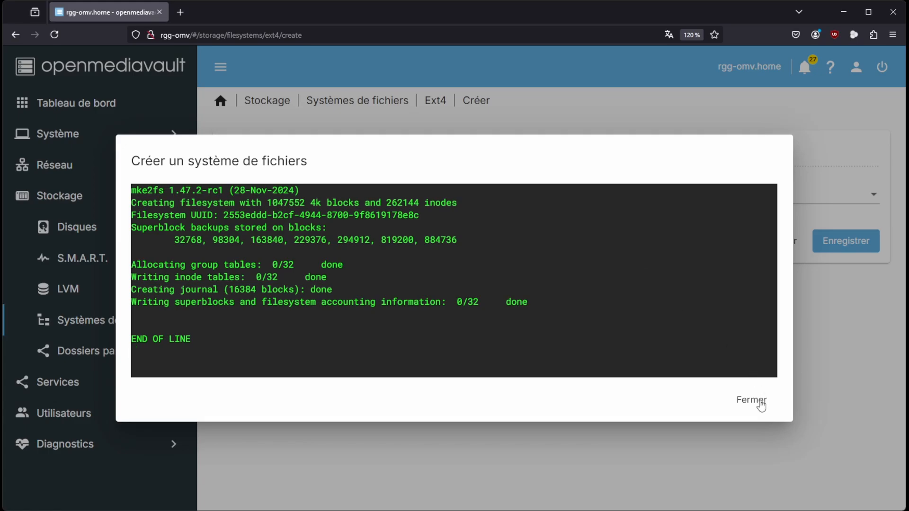
left_click(752, 401)
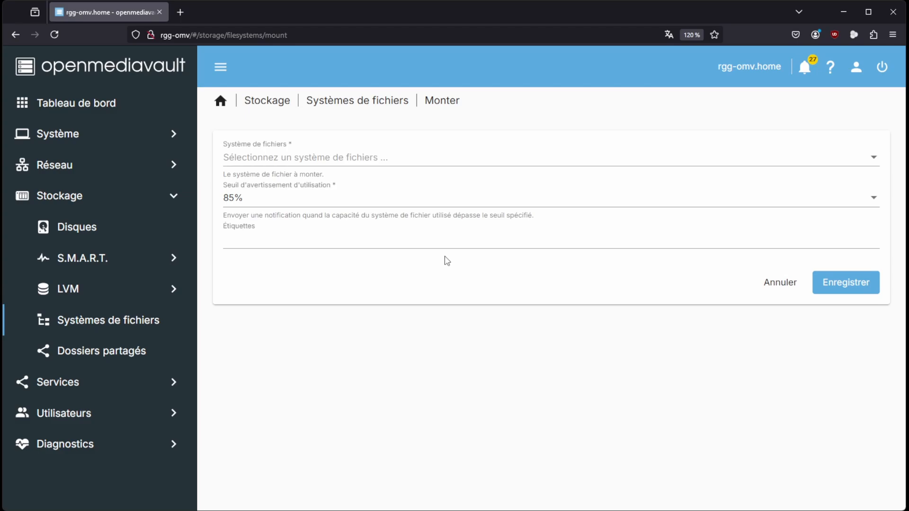
Mount the EXT4 file system /dev/dm-0 with the default 85% usage warning threshold and apply the configuration changes
left_click(308, 158)
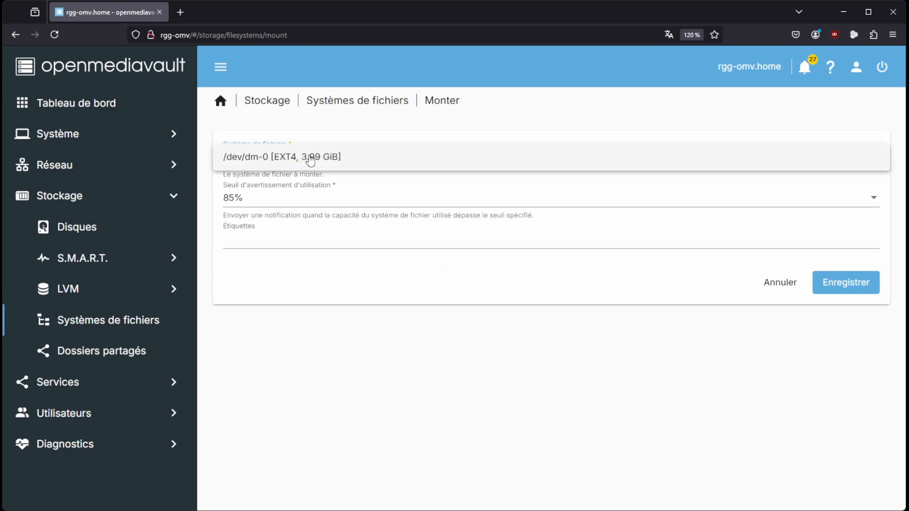
left_click(248, 163)
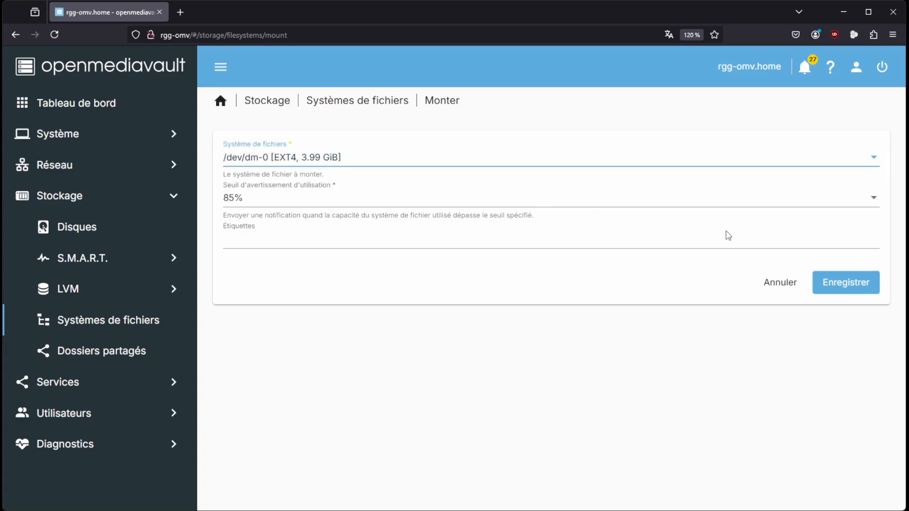
left_click(831, 286)
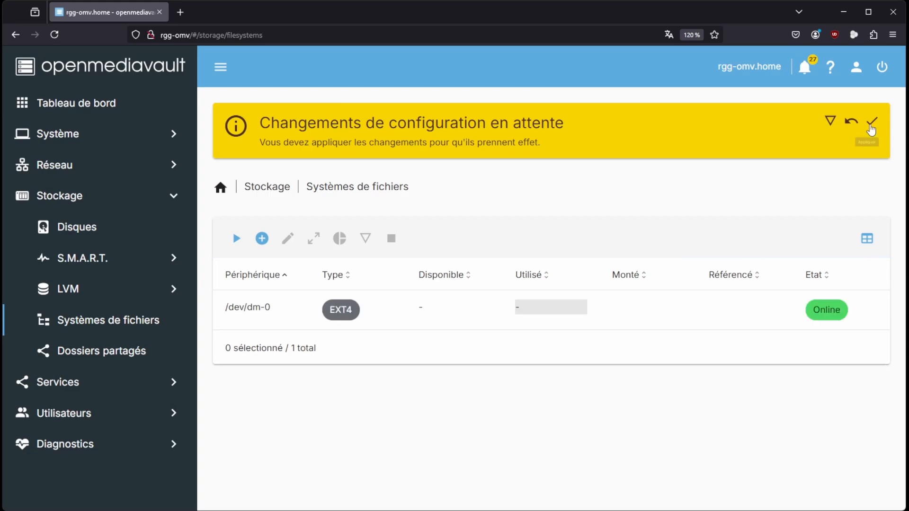
left_click(871, 123)
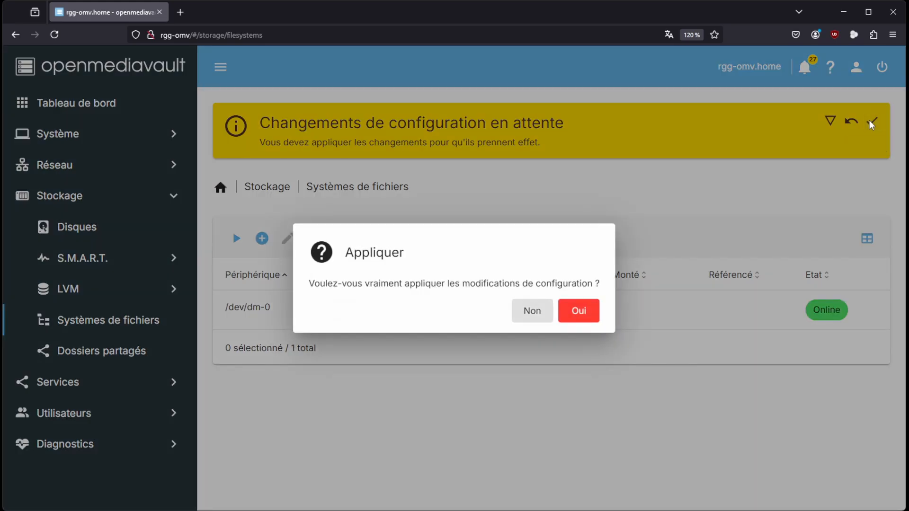
left_click(590, 313)
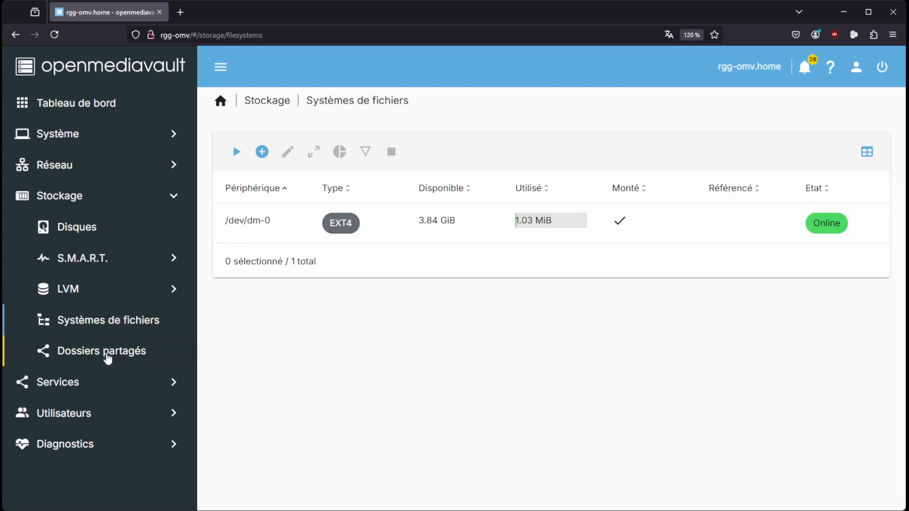
Create a shared folder named Photos on the file system /dev/dm-0 with the relative path Photos/, and apply the configuration changes
left_click(108, 355)
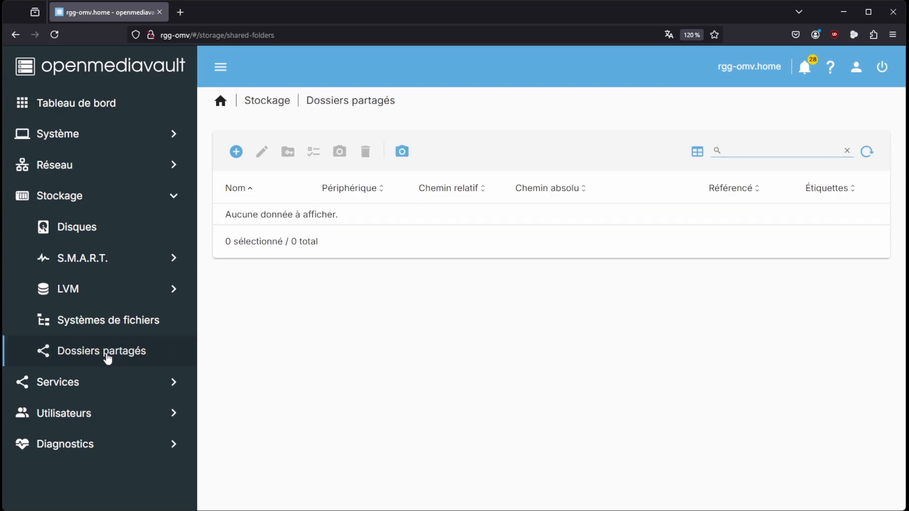
left_click(235, 152)
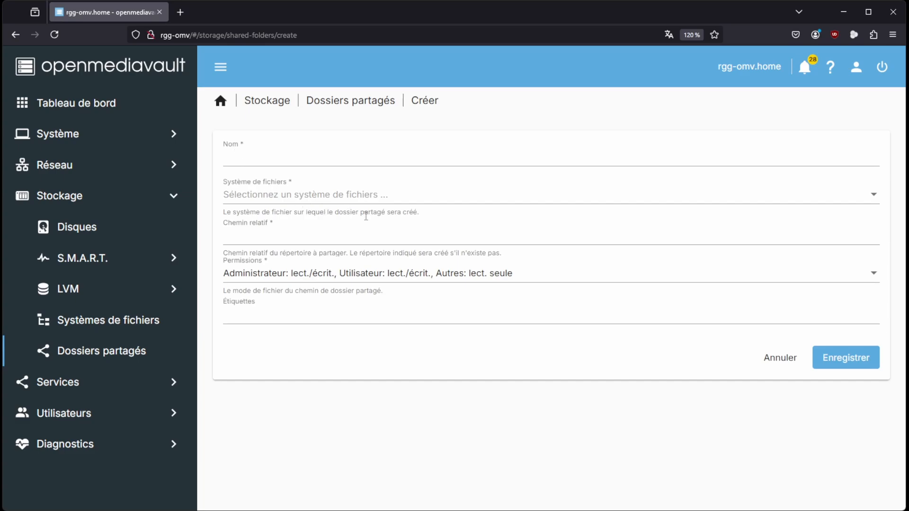
left_click(260, 158)
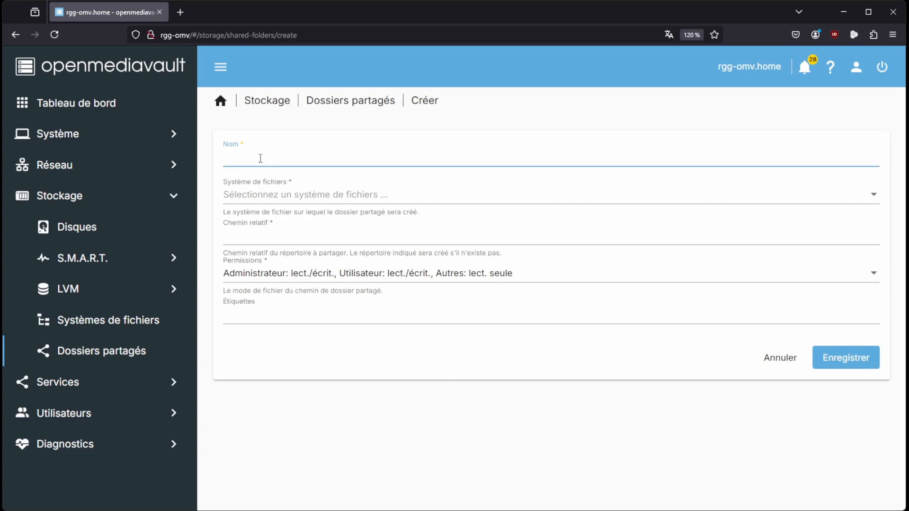
type("Photos")
left_click(287, 198)
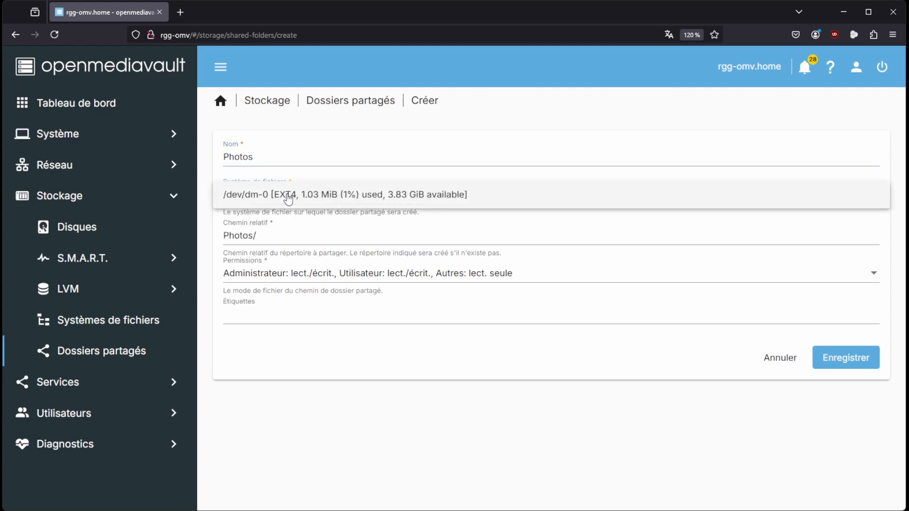
left_click(264, 201)
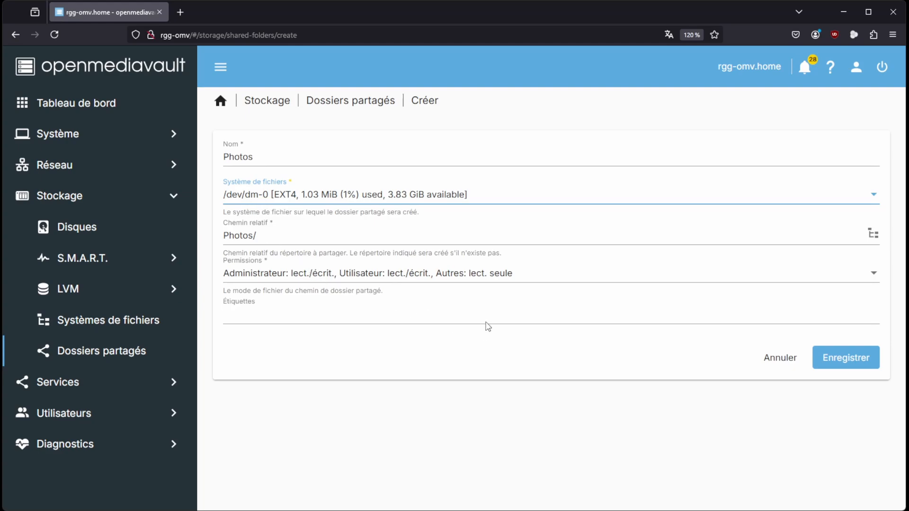
left_click(846, 360)
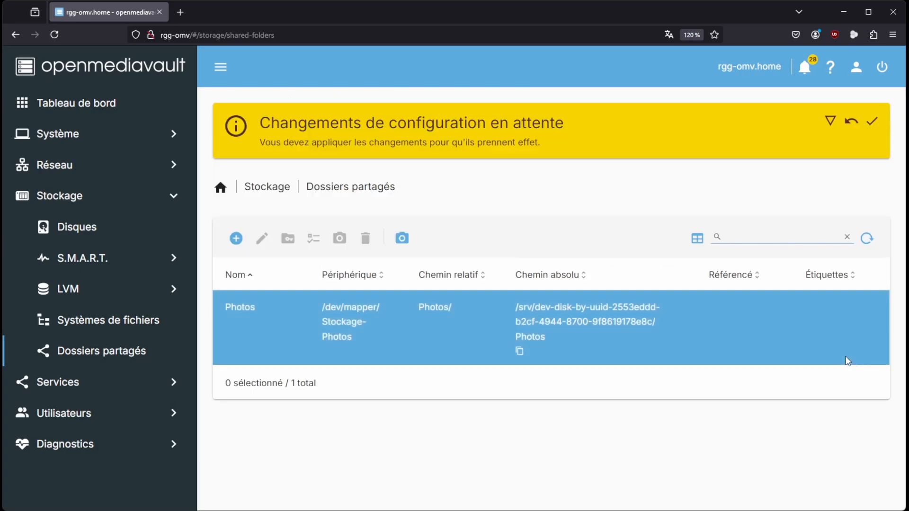
left_click(871, 121)
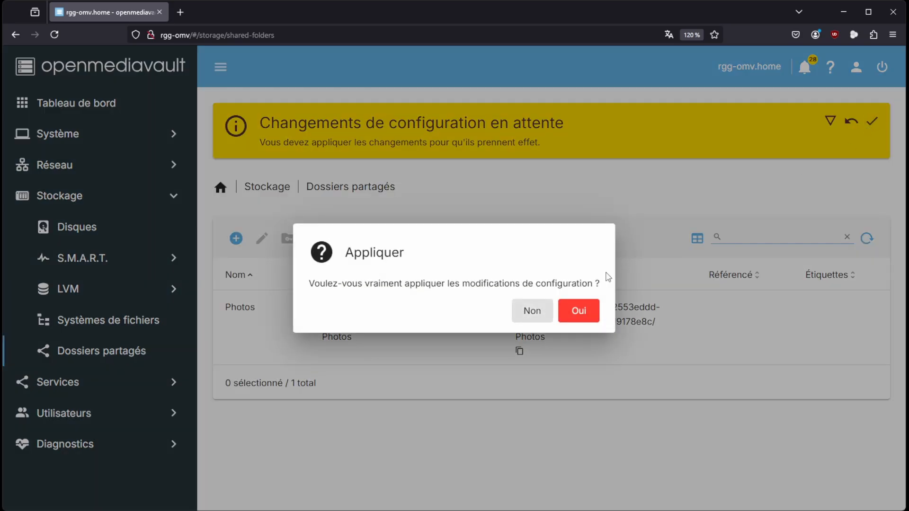
left_click(586, 312)
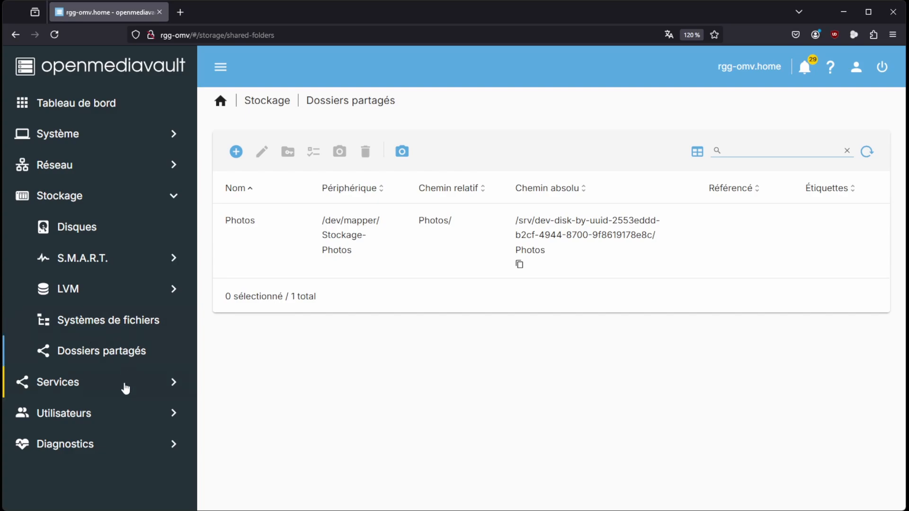
Create an SMB/CIFS share for the shared folder Photos with the default options and apply the configuration changes
left_click(62, 382)
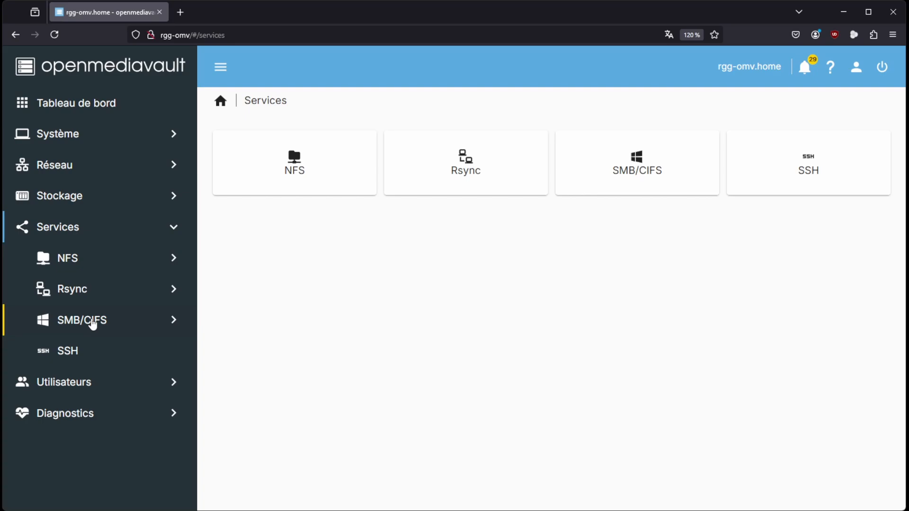
left_click(93, 324)
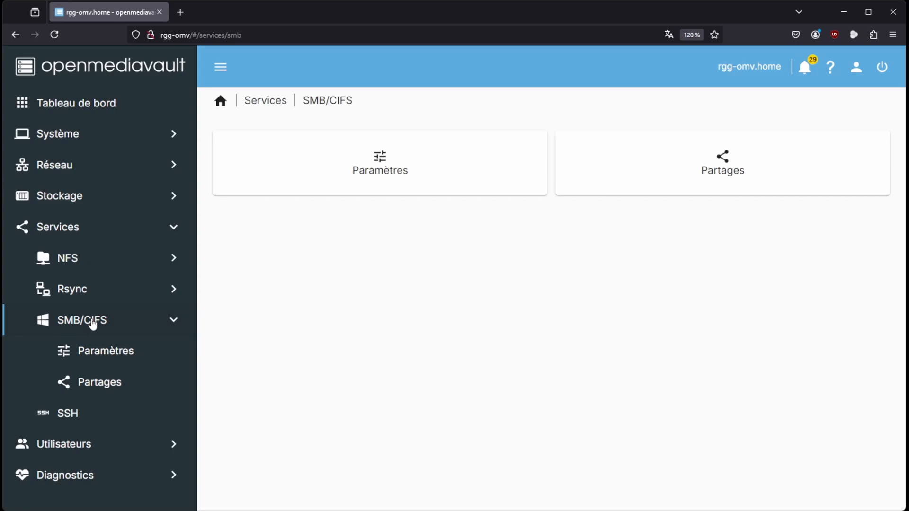
left_click(95, 386)
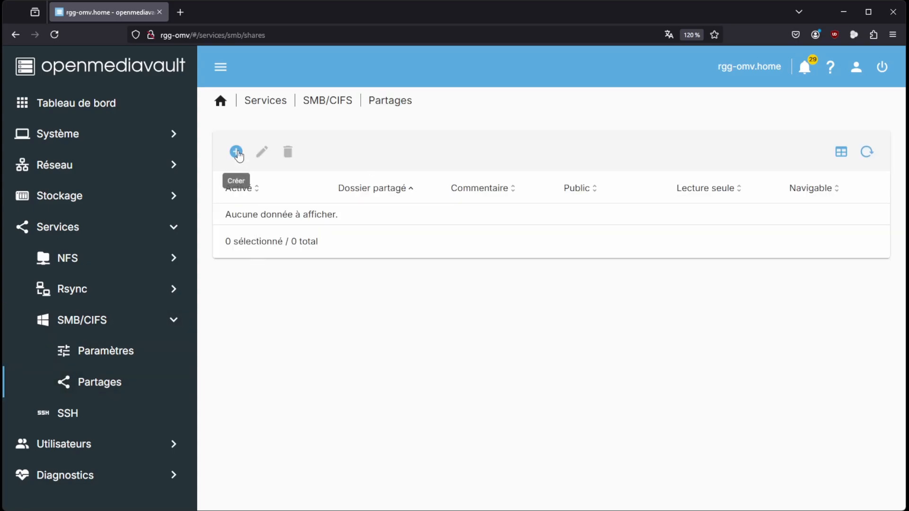
left_click(236, 152)
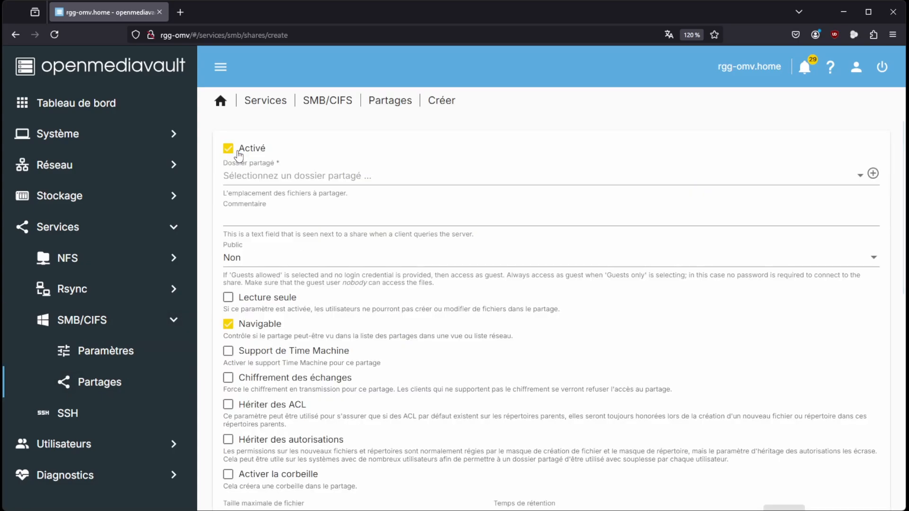
left_click(267, 180)
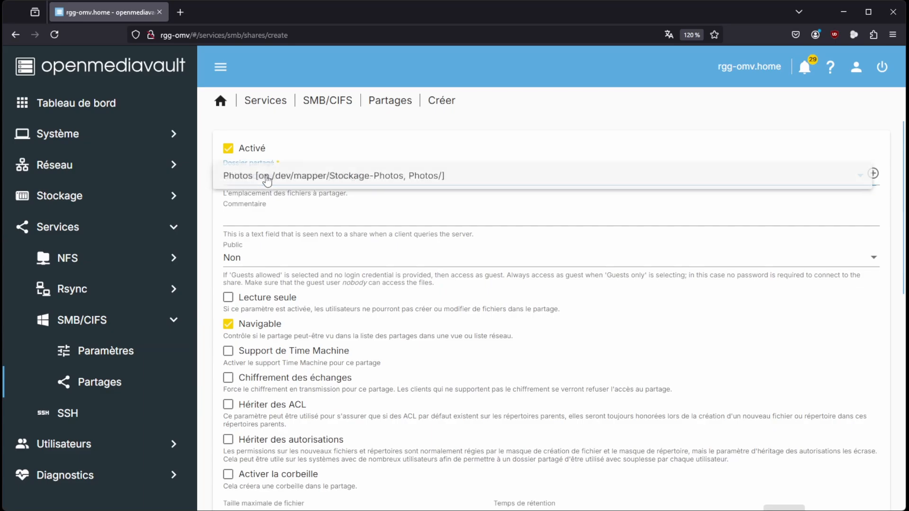
left_click(389, 180)
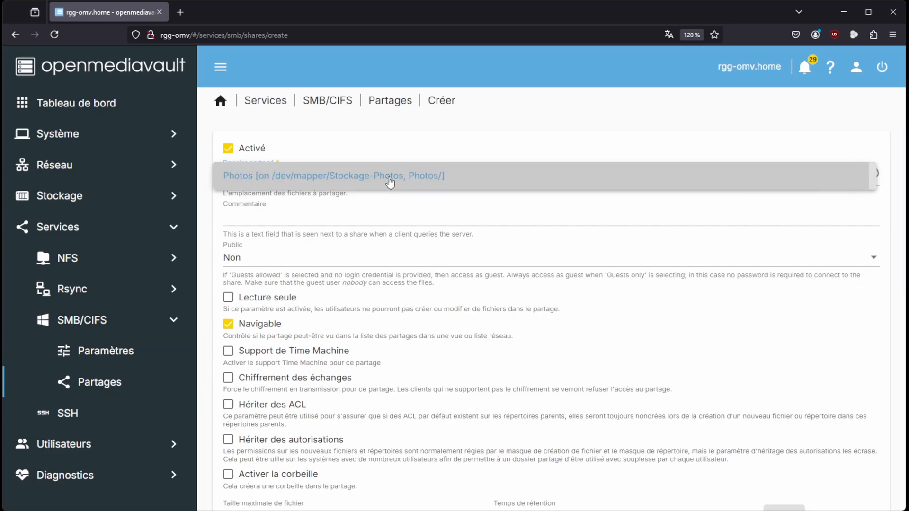
scroll(531, 293, "down", 10)
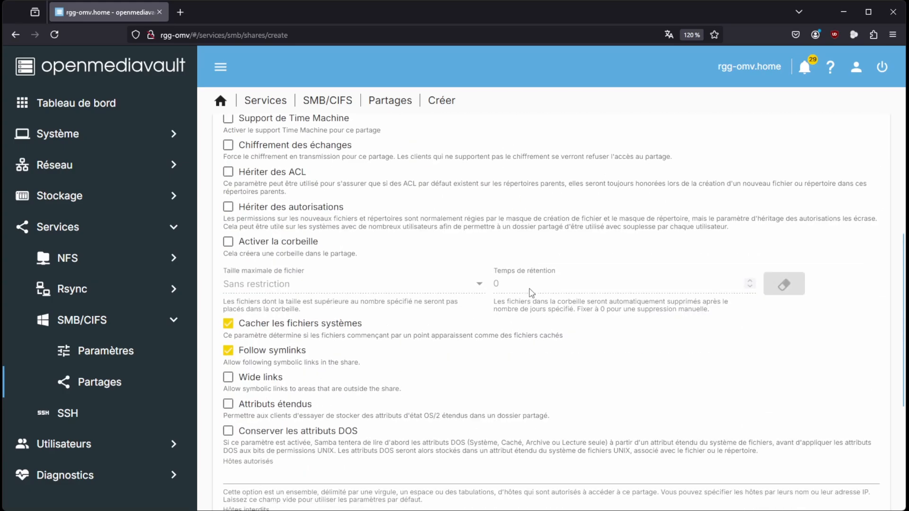
left_click(839, 474)
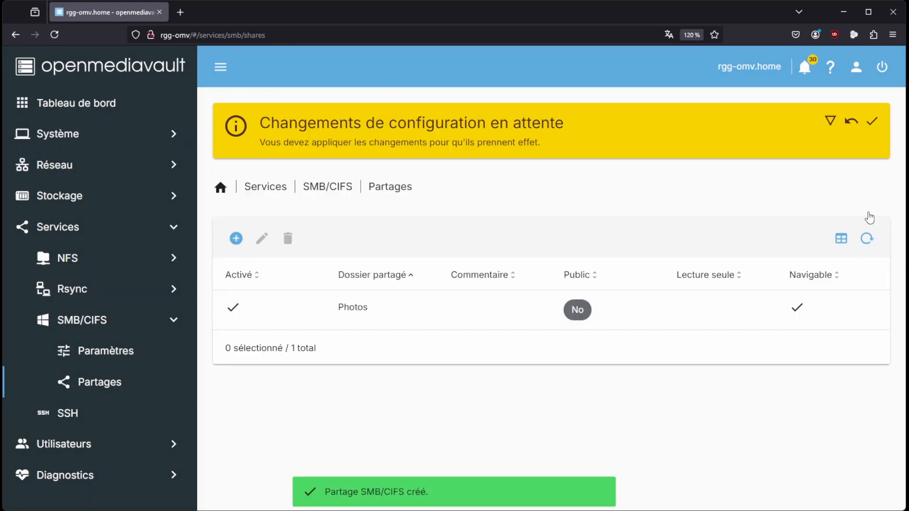
left_click(874, 124)
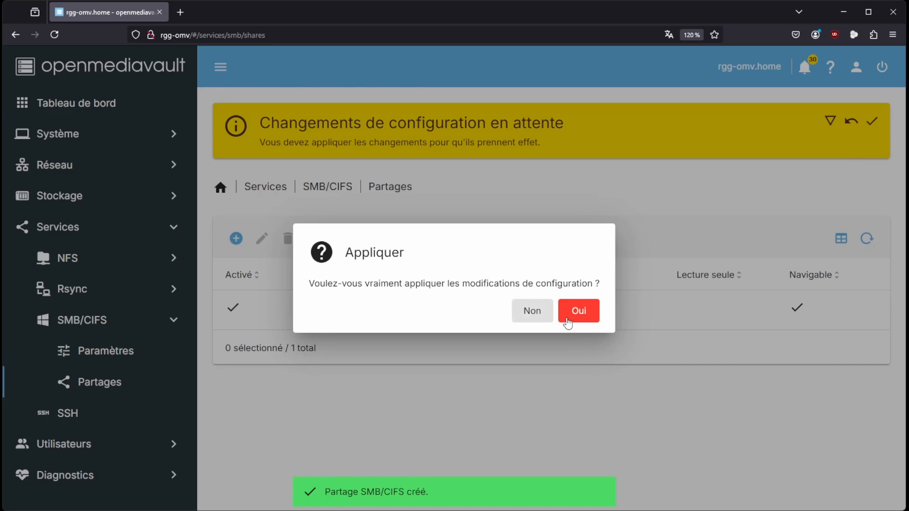
left_click(572, 319)
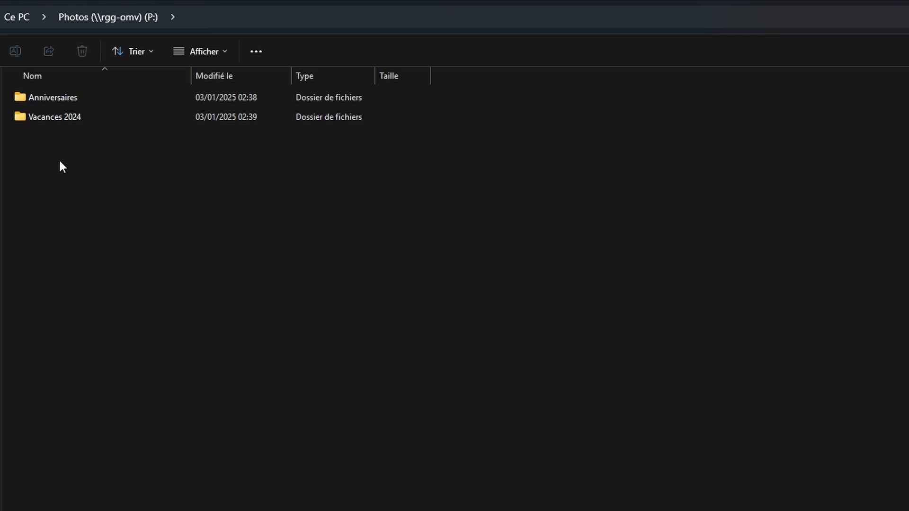
In Windows File Explorer, go to Ce PC and check the free space on the Photos (P:) network drive
left_click(18, 18)
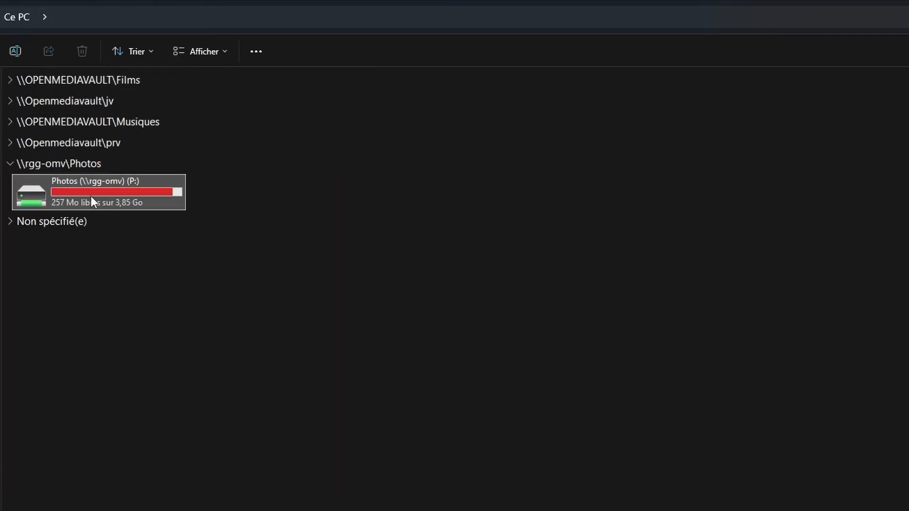
mouse_move(91, 198)
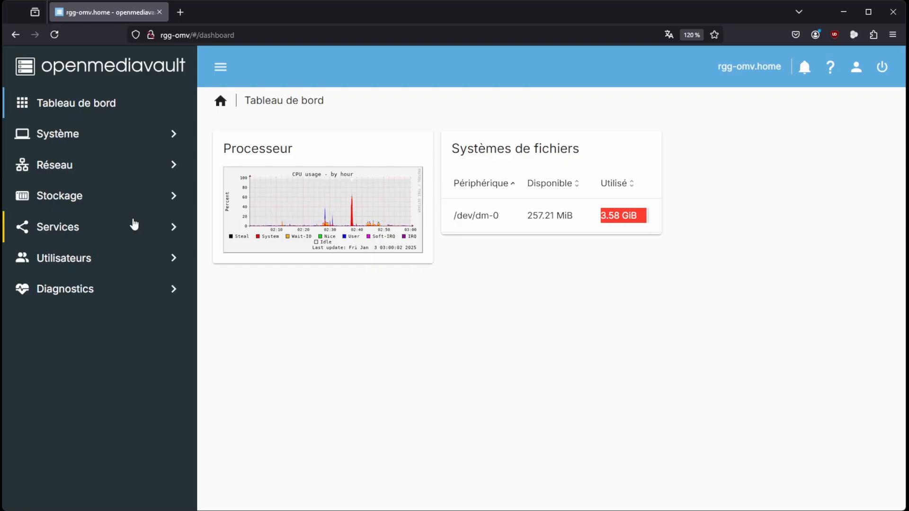
Back in openmediavault, extend the LVM logical volume Photos with the size set to 100%, and open the volume groups list
left_click(76, 201)
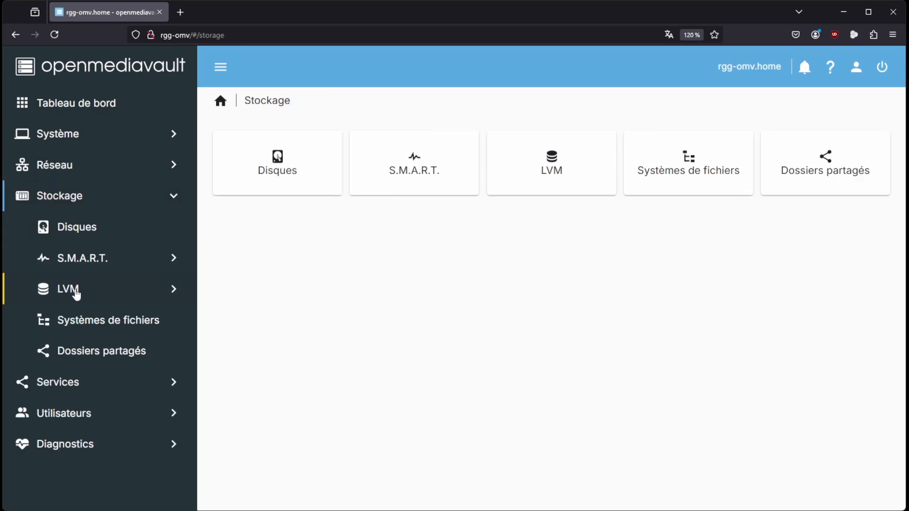
left_click(76, 293)
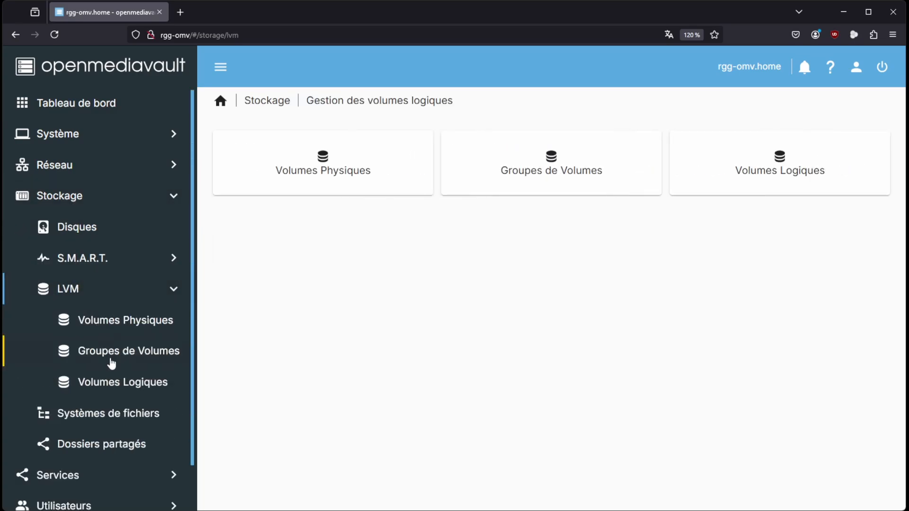
left_click(113, 387)
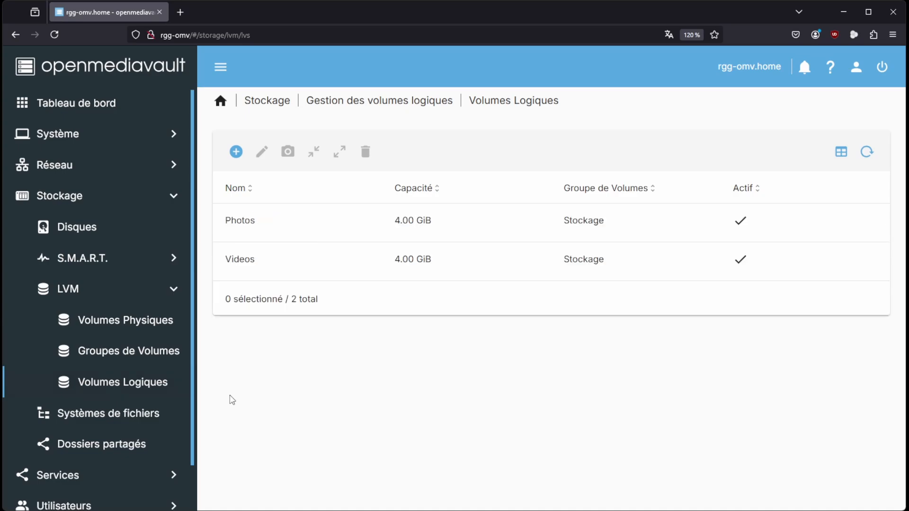
left_click(288, 217)
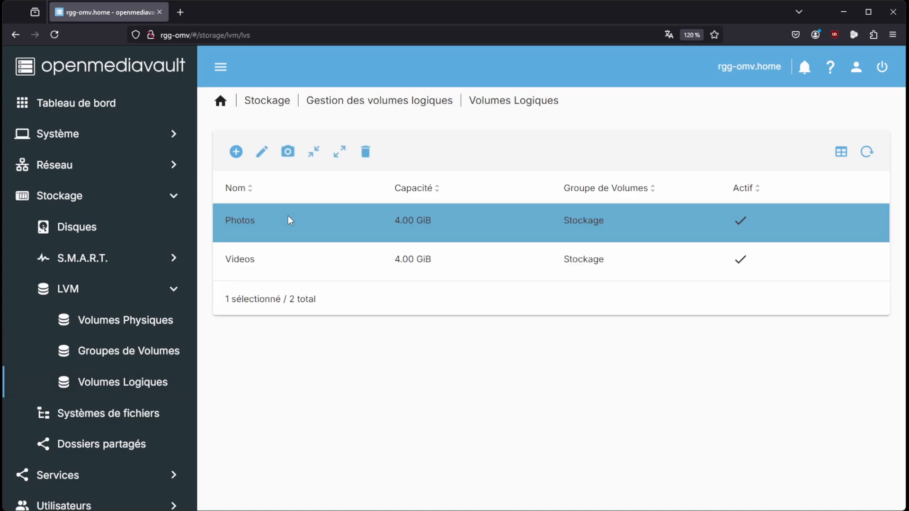
left_click(341, 153)
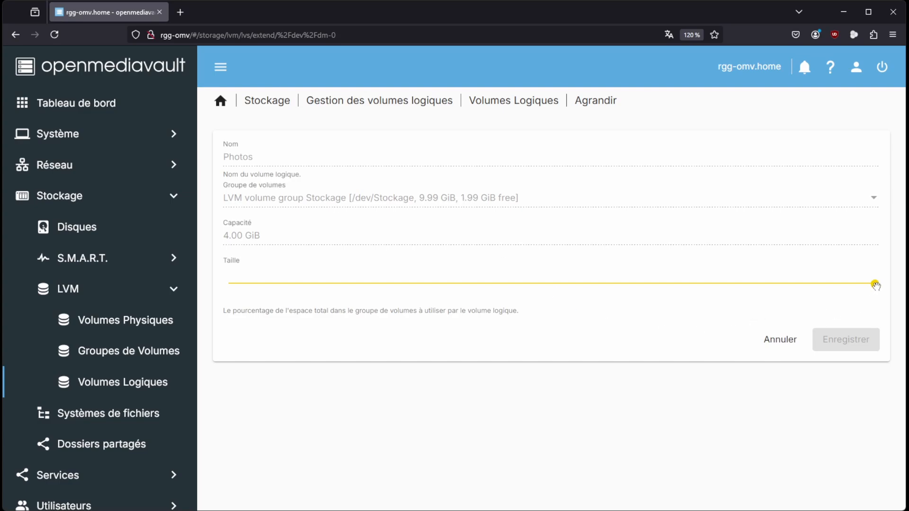
left_click_drag(875, 284, 513, 282)
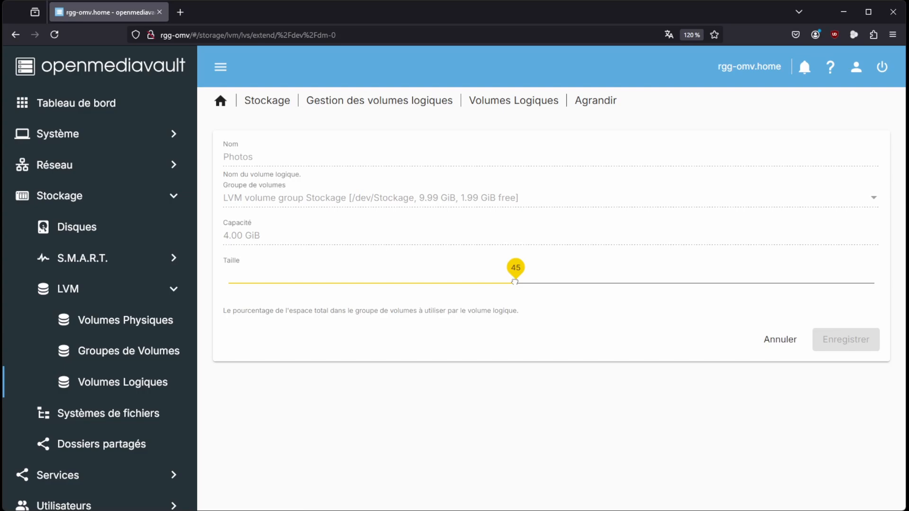
left_click_drag(514, 283, 614, 289)
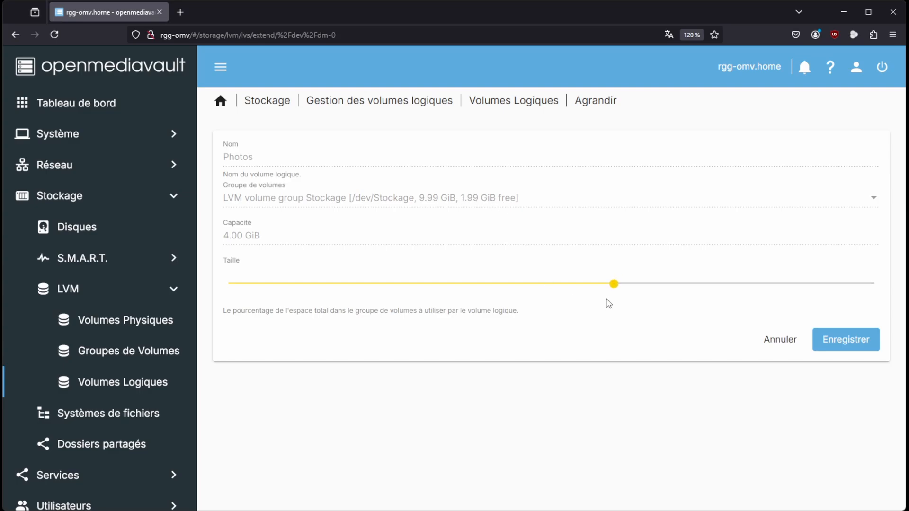
left_click_drag(614, 284, 885, 290)
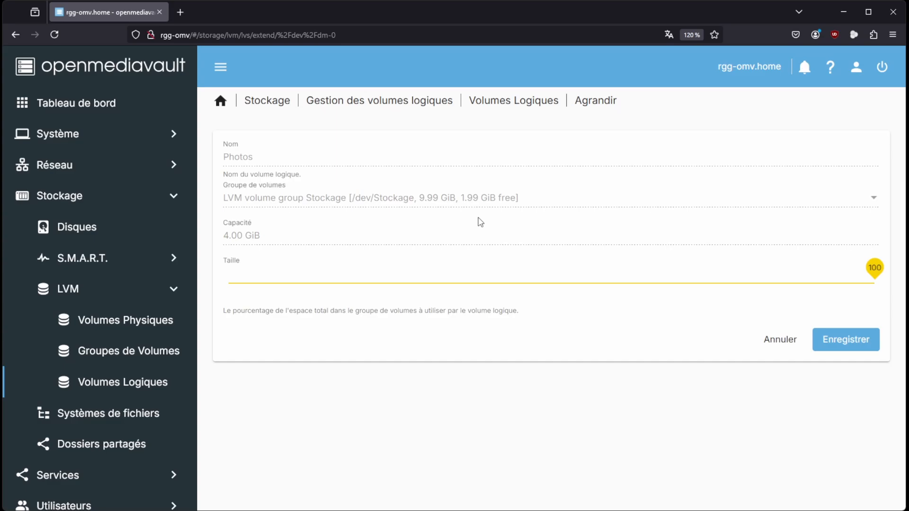
left_click(839, 346)
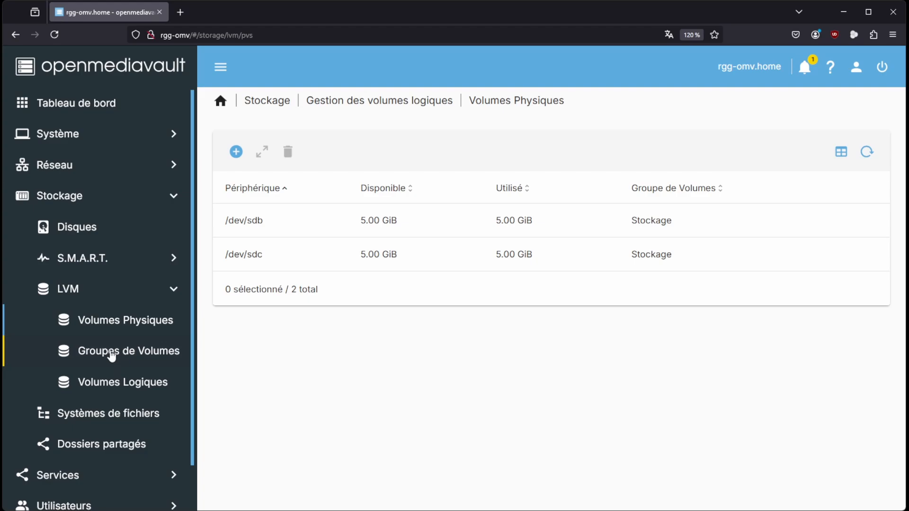
left_click(111, 353)
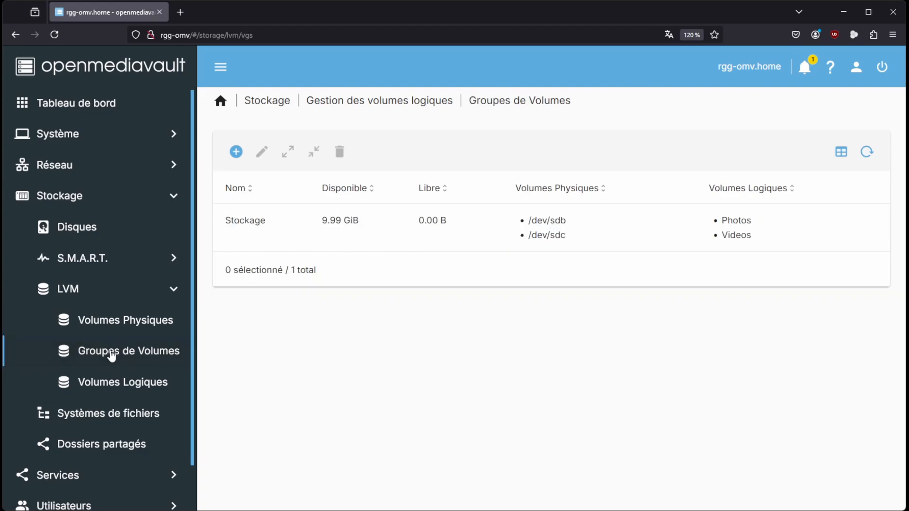
Check the devices in volume group Stockage, the existing LVM physical volumes, and the disks installed on the server
left_click(581, 247)
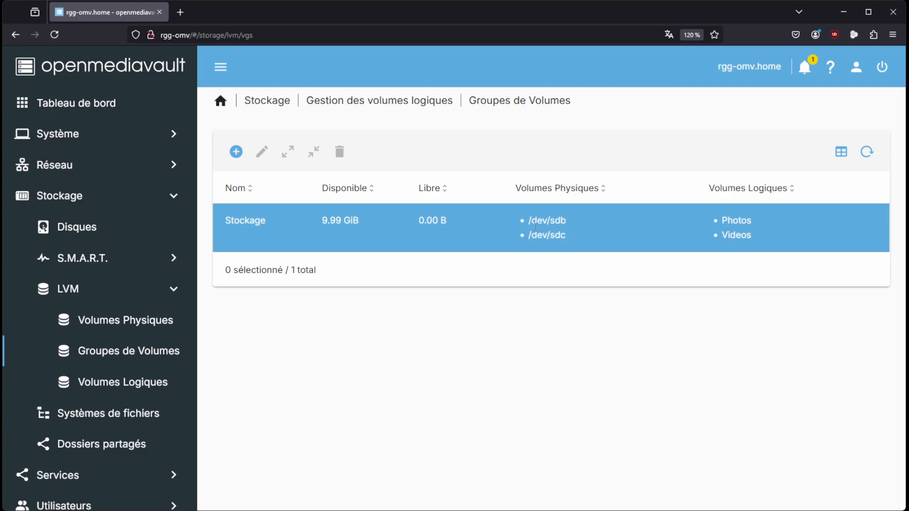
left_click(103, 324)
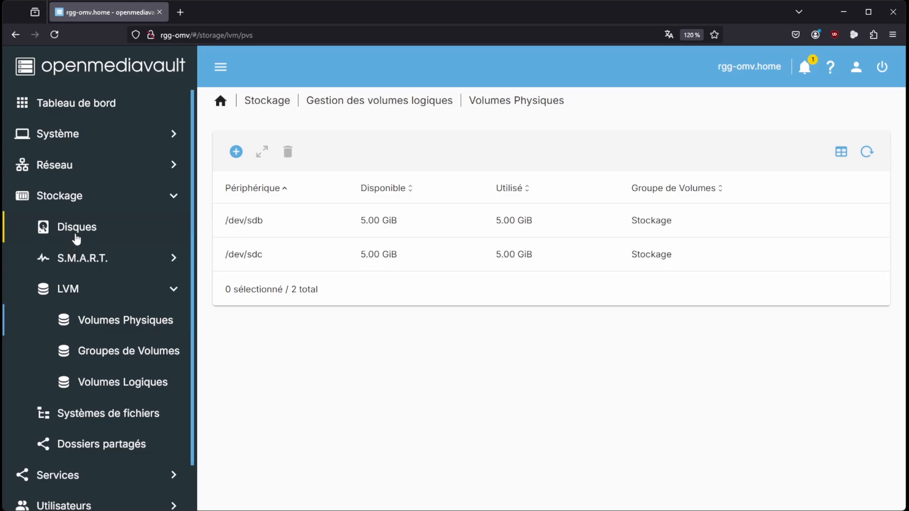
left_click(76, 229)
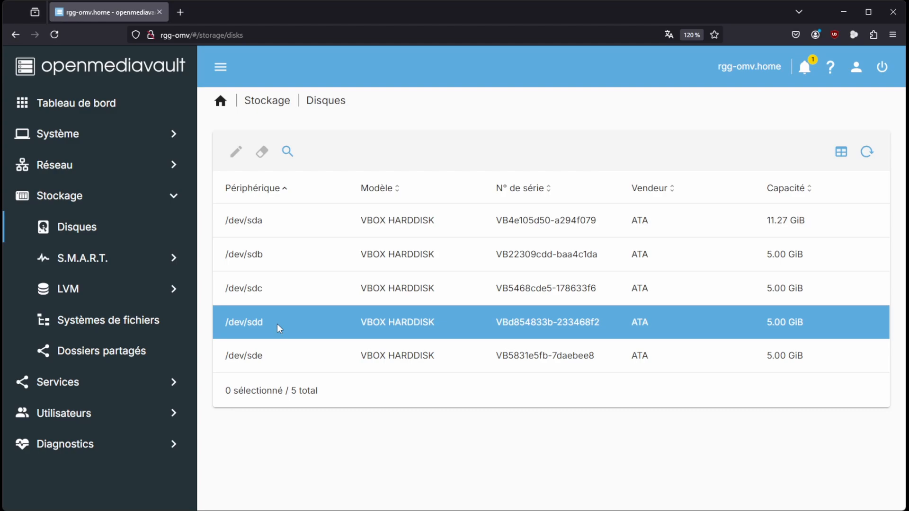
Create an LVM physical volume on the disk /dev/sdd and confirm its creation
left_click(72, 289)
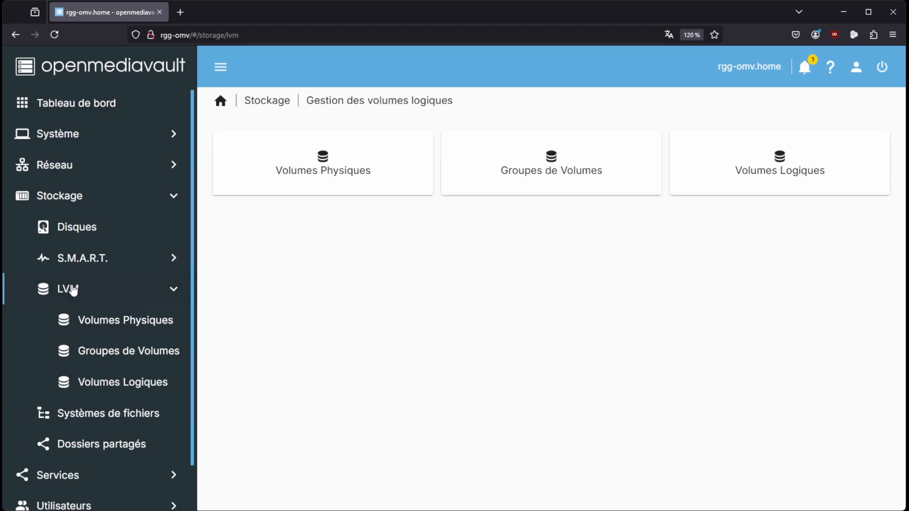
left_click(104, 323)
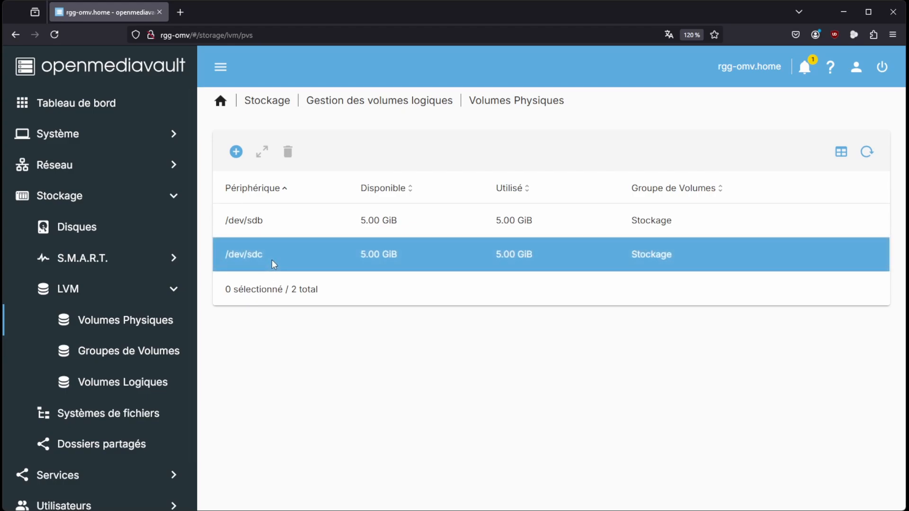
left_click(237, 152)
left_click(282, 165)
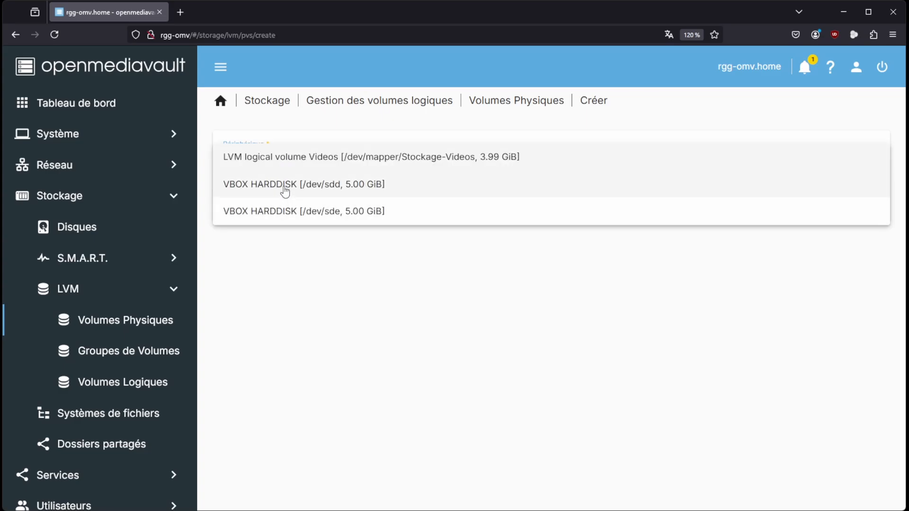
left_click(284, 189)
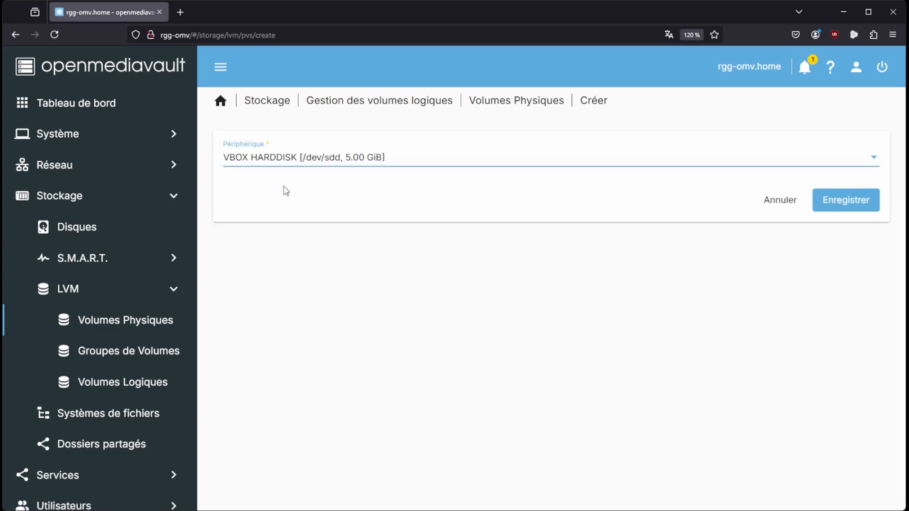
left_click(827, 200)
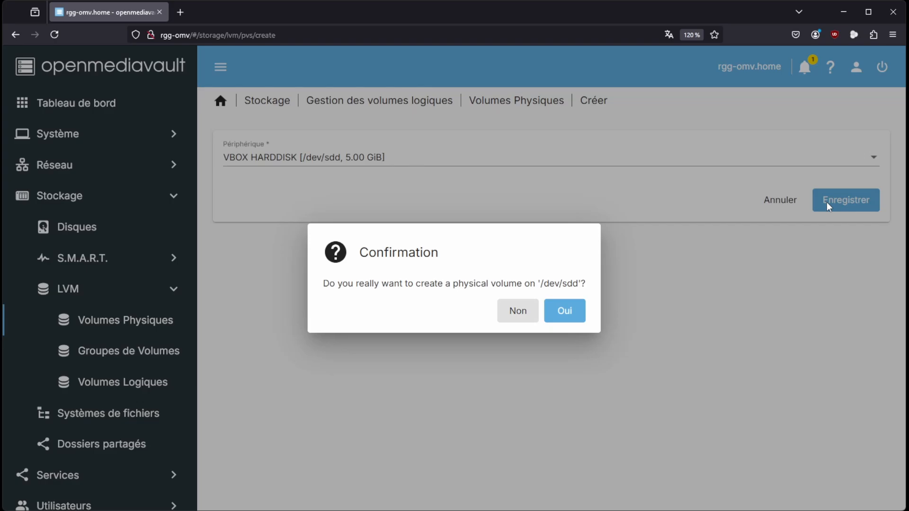
left_click(574, 314)
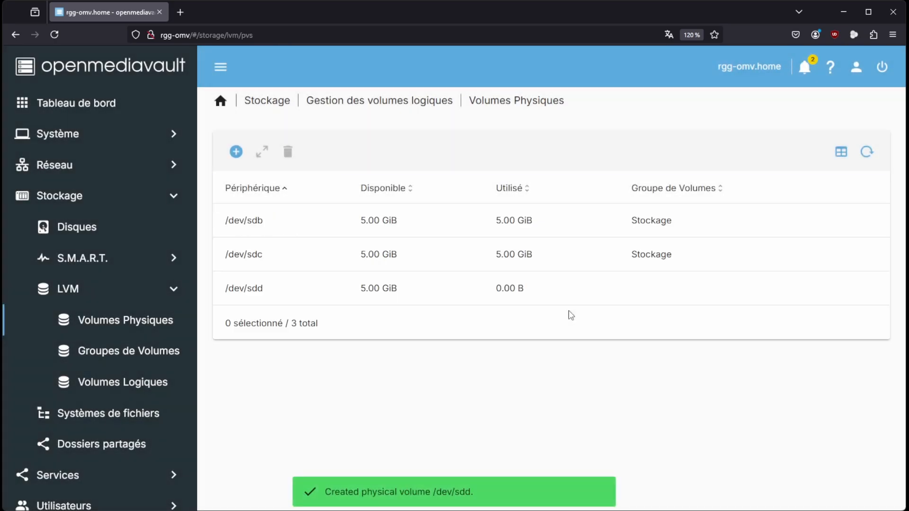
Create another LVM physical volume, using the disk /dev/sde, and confirm its creation
left_click(236, 152)
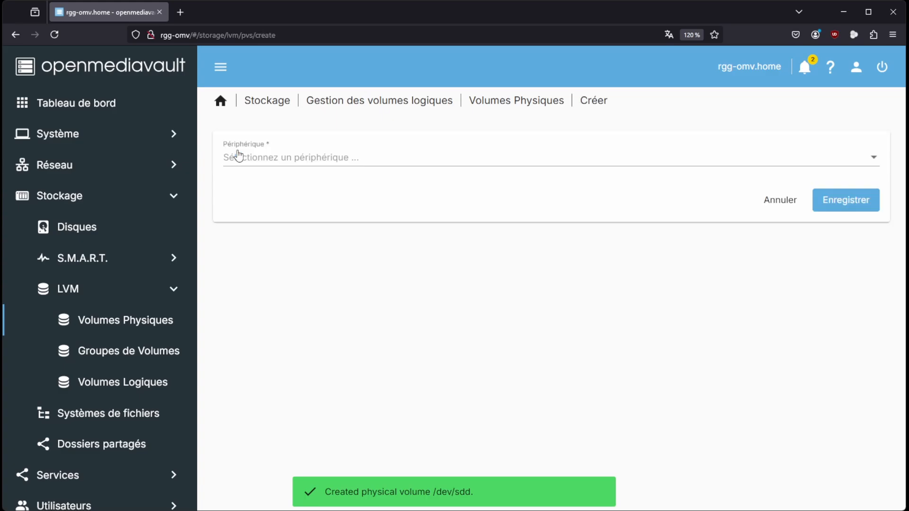
left_click(242, 160)
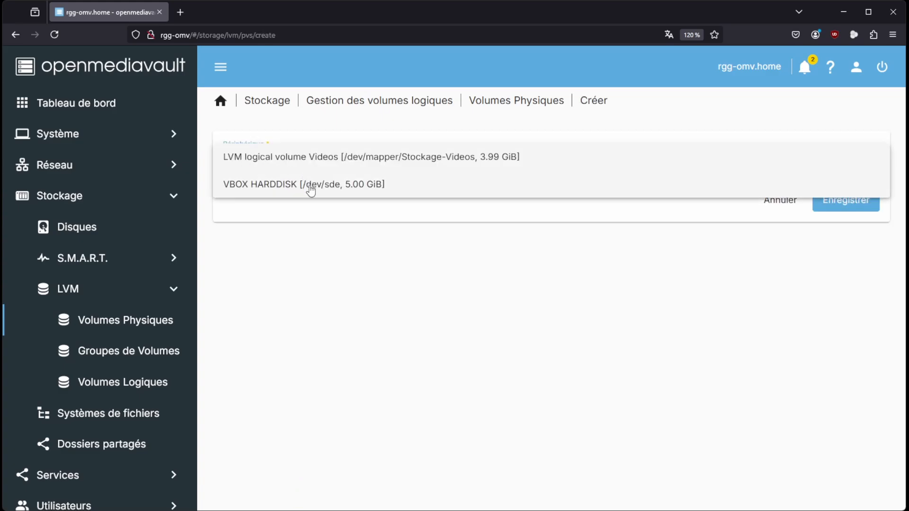
left_click(311, 185)
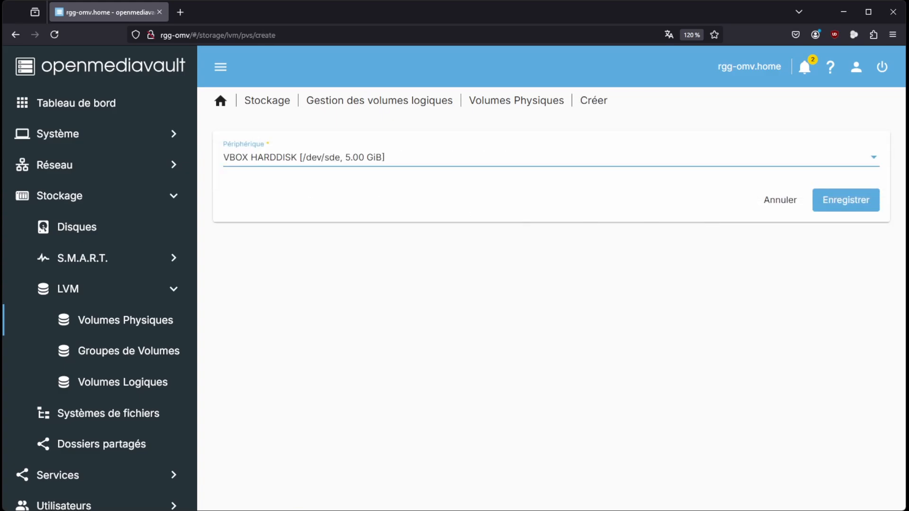
left_click(847, 206)
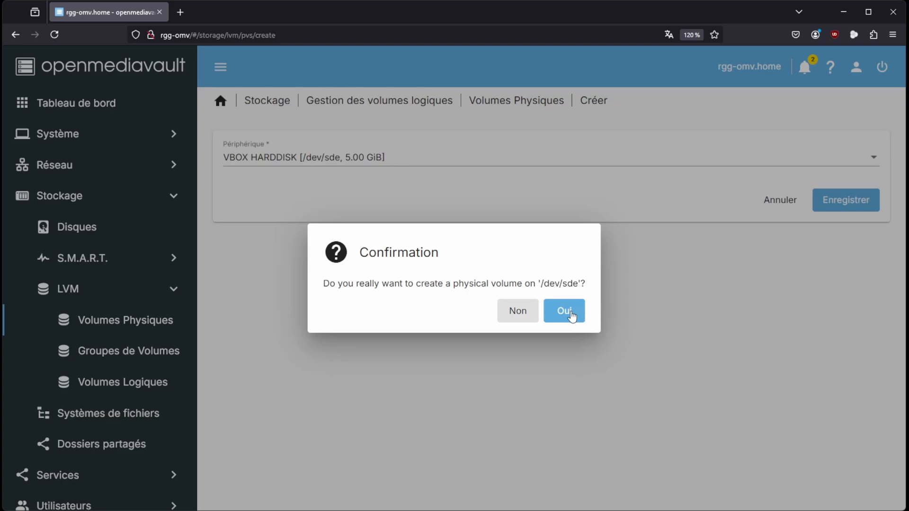
left_click(573, 312)
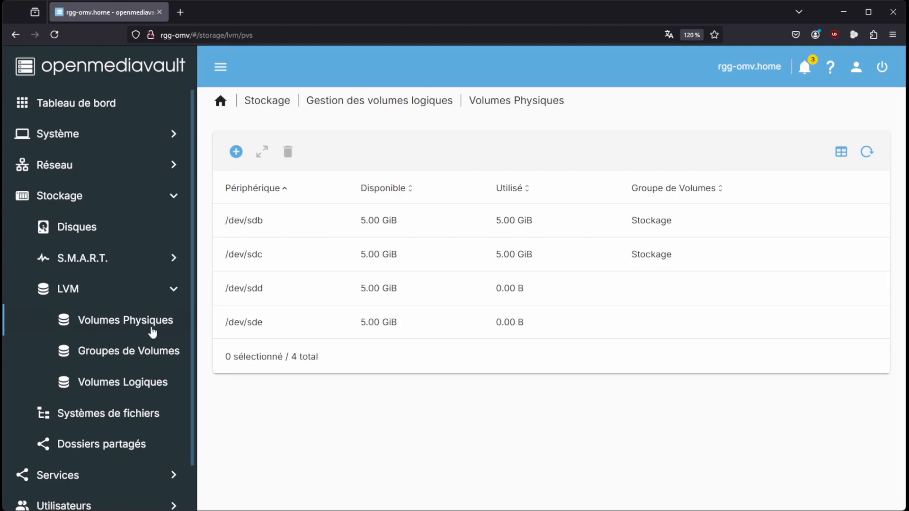
Extend the volume group Stockage with the physical volumes /dev/sdd and /dev/sde, and save
left_click(101, 355)
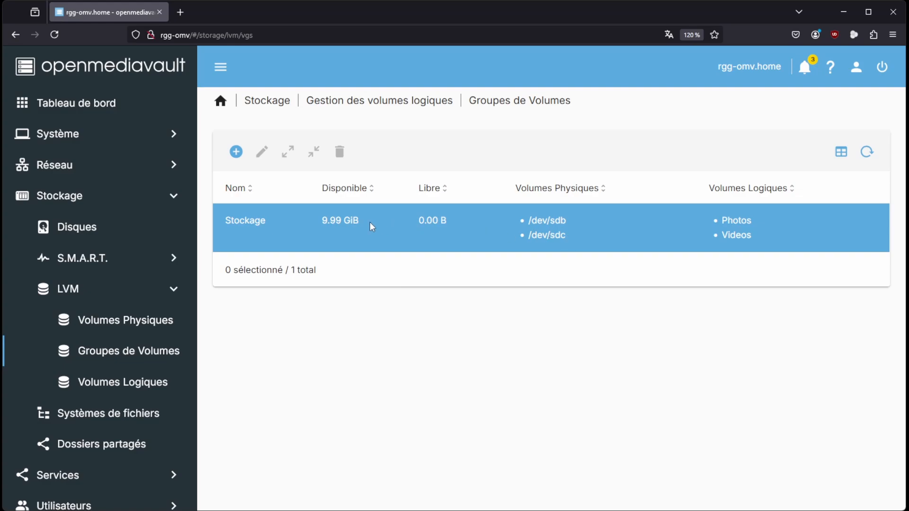
left_click(246, 229)
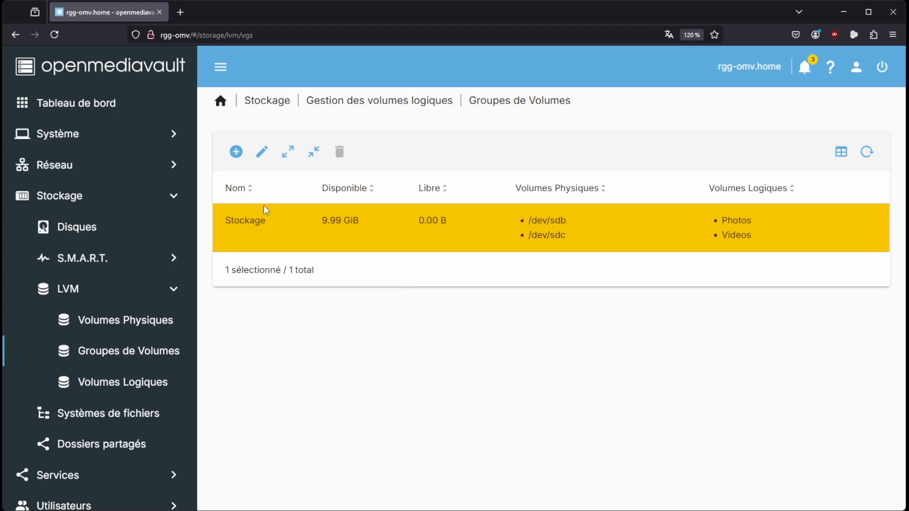
left_click(289, 154)
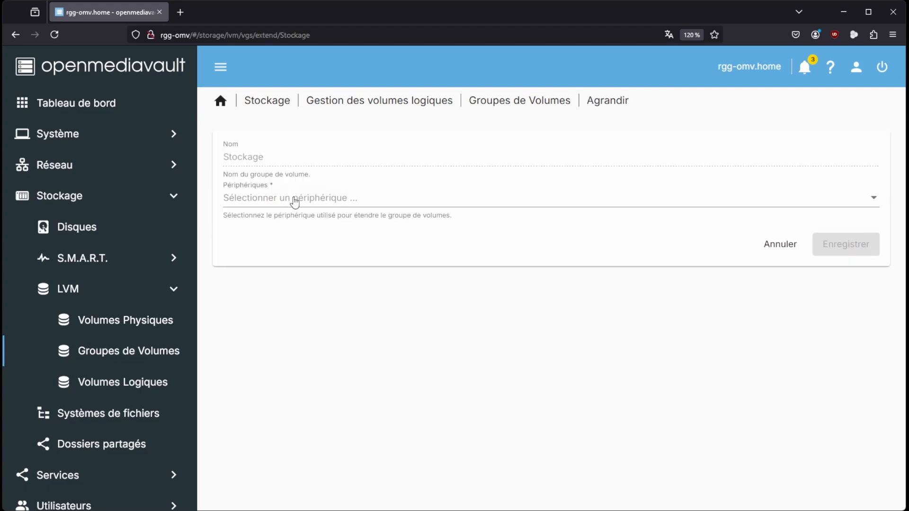
left_click(295, 199)
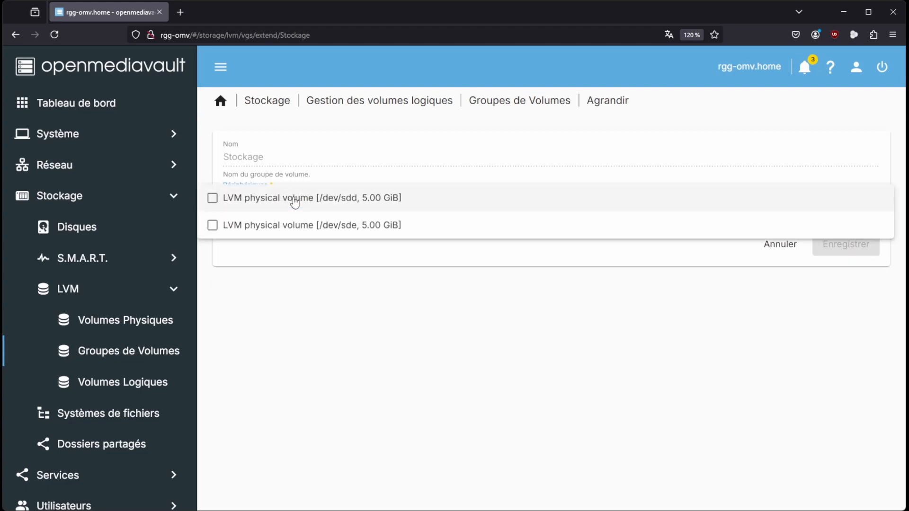
left_click(213, 199)
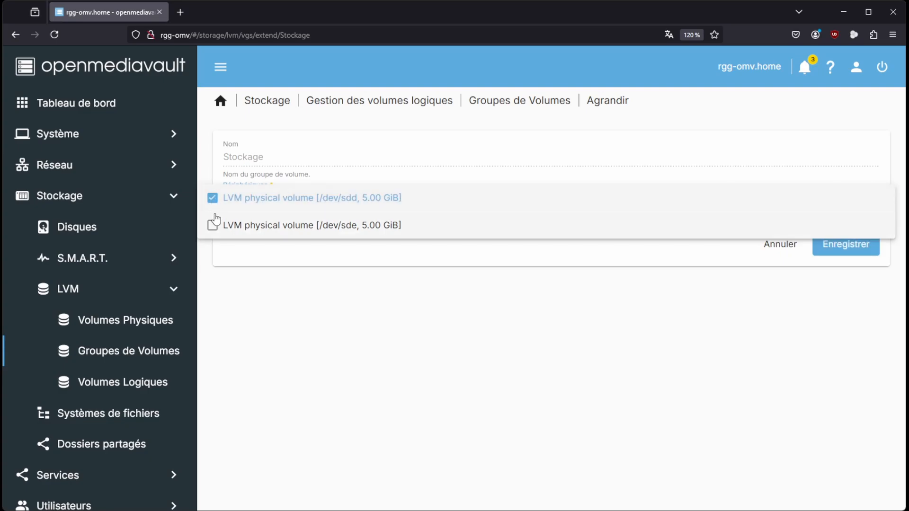
left_click(212, 225)
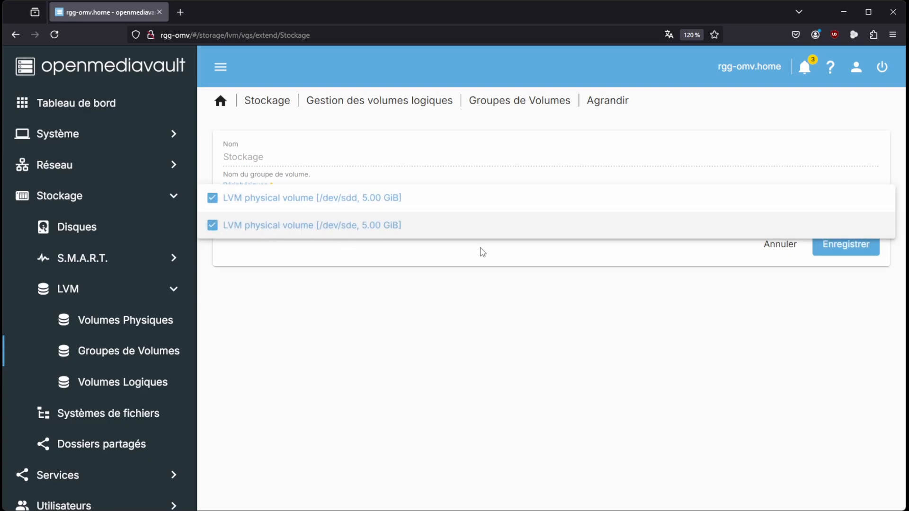
left_click(840, 251)
left_click(839, 248)
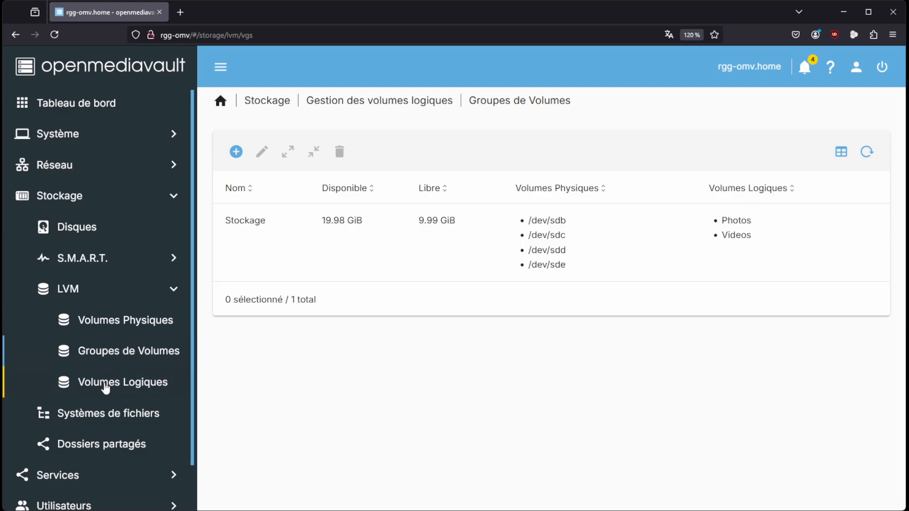
Extend the LVM logical volume Photos with the size set to 50% of the volume group, and save
left_click(105, 387)
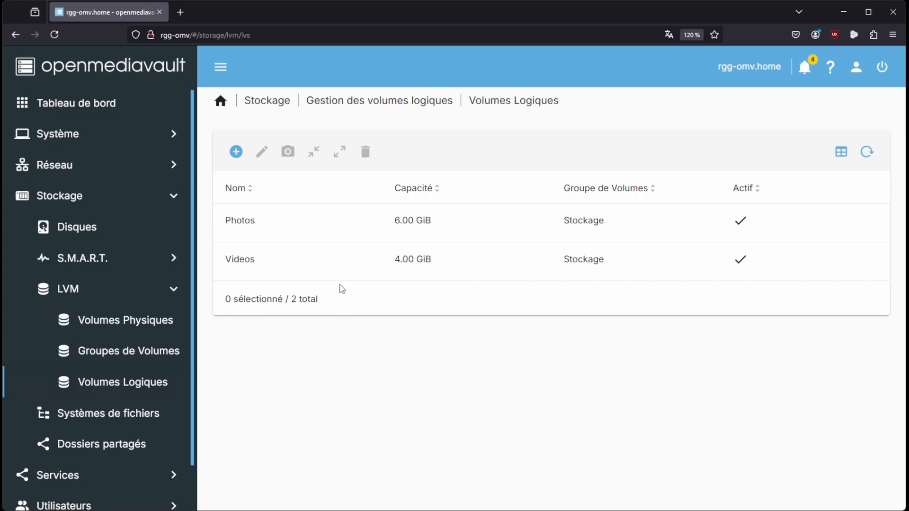
left_click(280, 220)
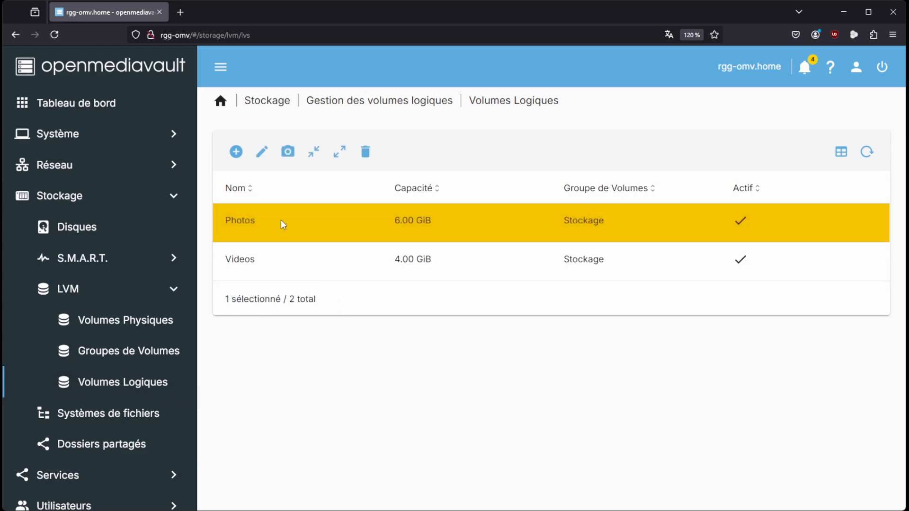
left_click(344, 155)
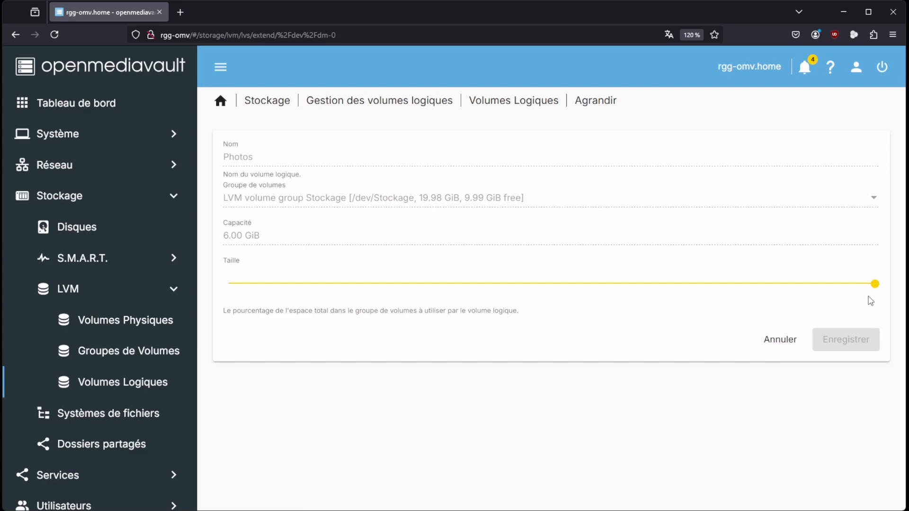
left_click_drag(874, 284, 544, 292)
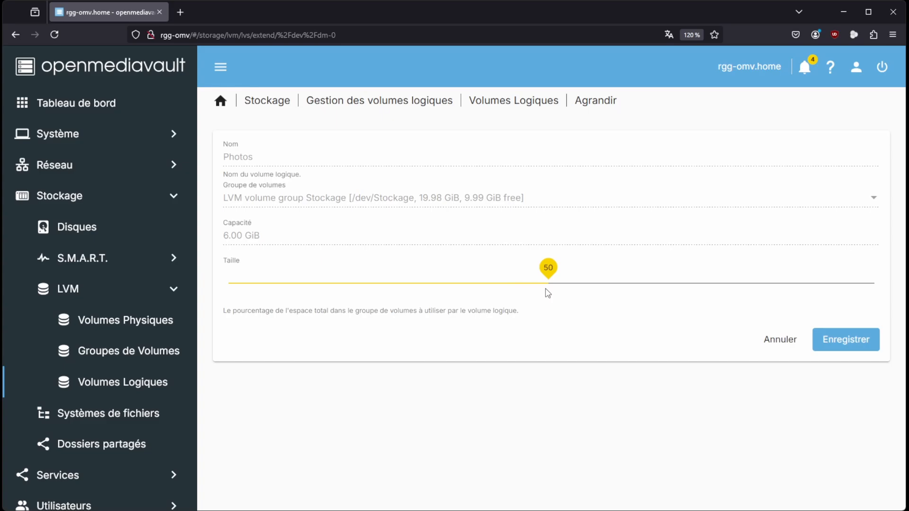
left_click(845, 349)
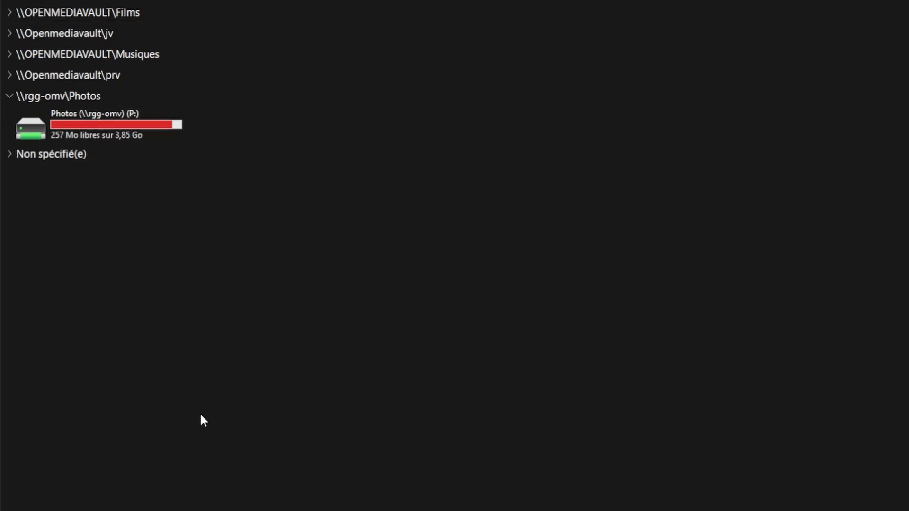
Check the free space on the Photos (P:) drive in Windows File Explorer, and return to openmediavault to view the file systems list
left_click(199, 434)
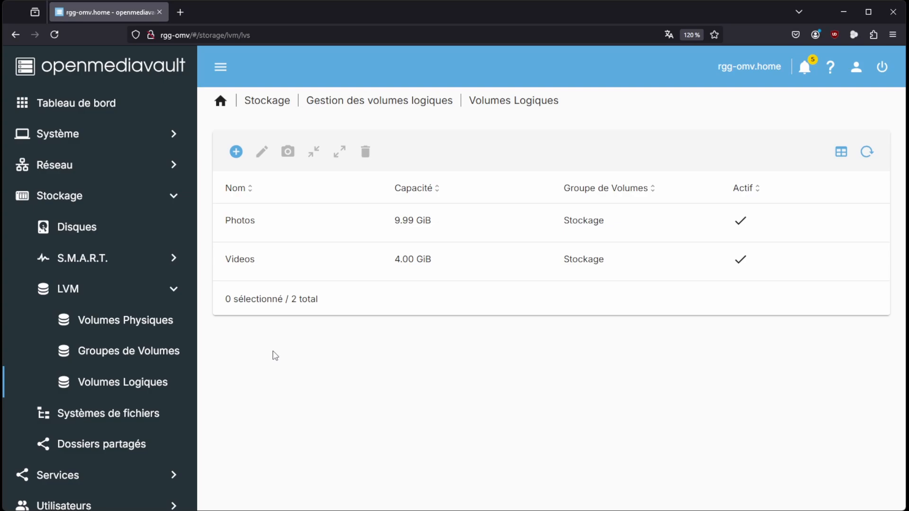
left_click(118, 415)
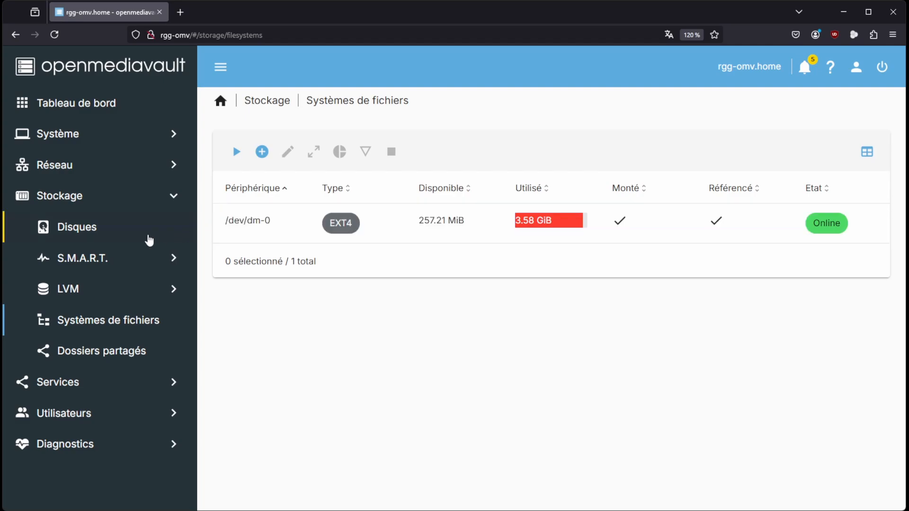
Review the file system and relative path settings of the shared folder Photos, and leave them without saving
left_click(106, 356)
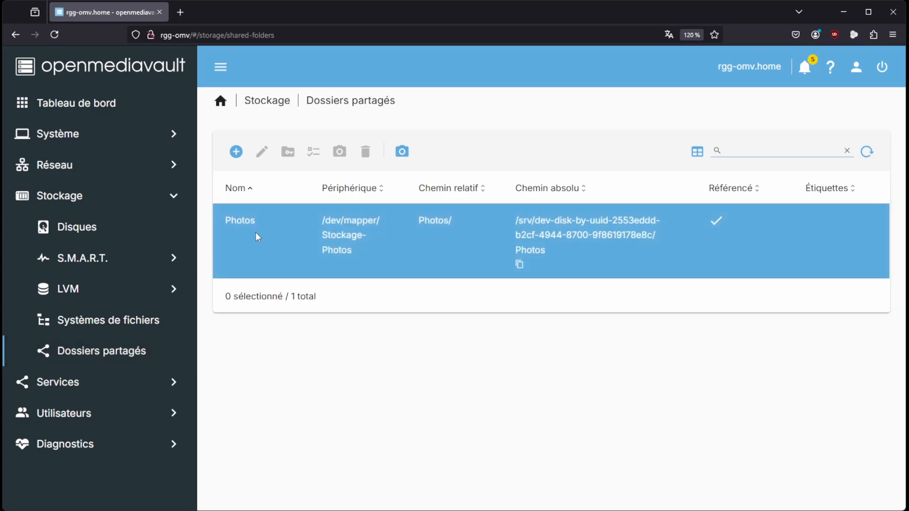
left_click(256, 236)
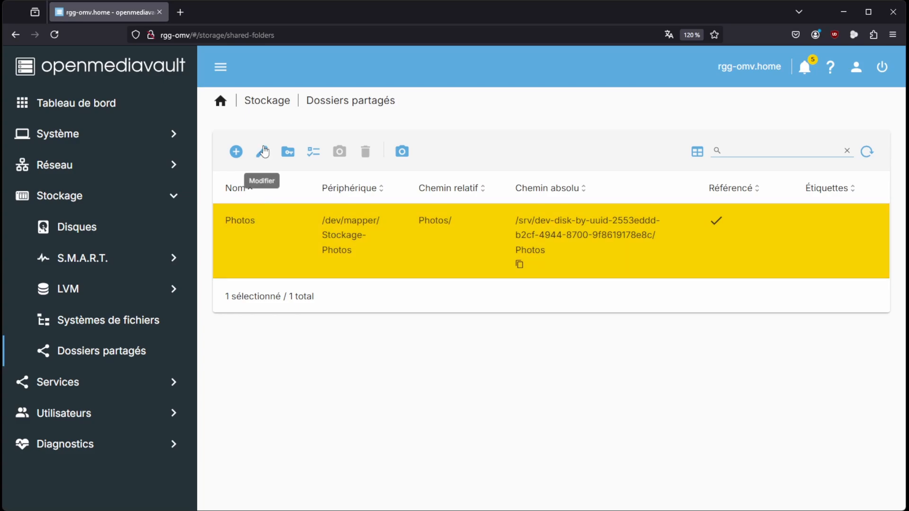
left_click(263, 151)
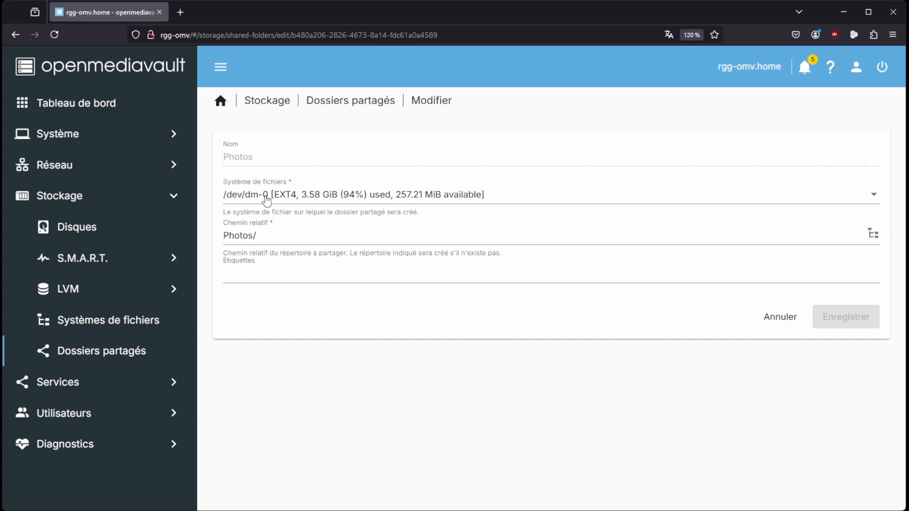
left_click(778, 318)
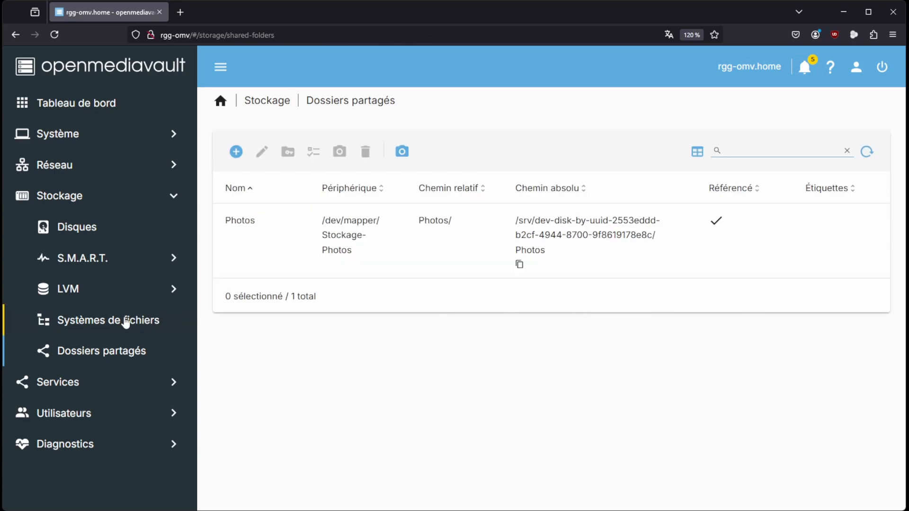
Resize the EXT4 file system /dev/dm-0 to fill its extended logical volume, and confirm the operation
left_click(107, 321)
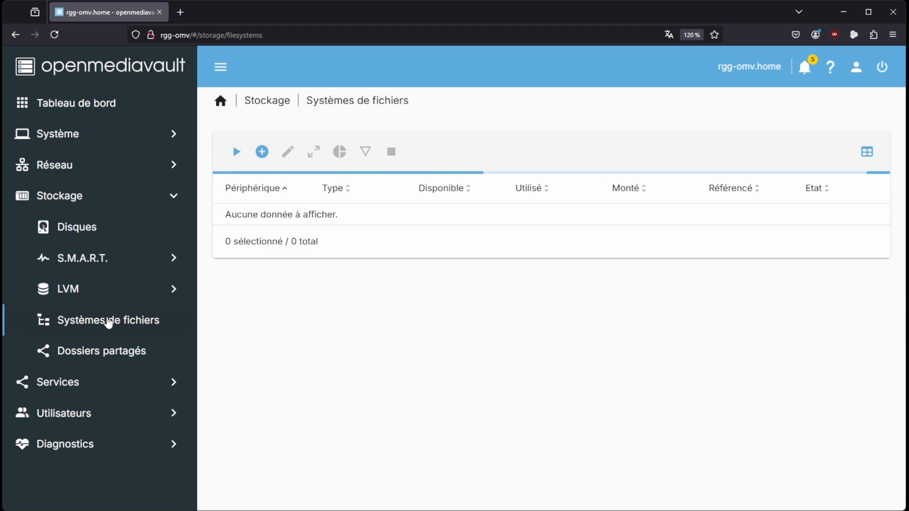
left_click(254, 230)
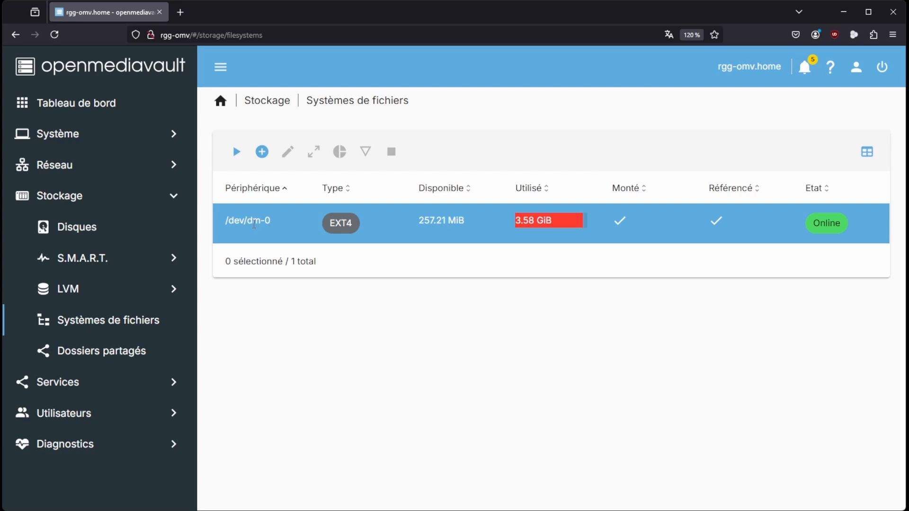
left_click(277, 227)
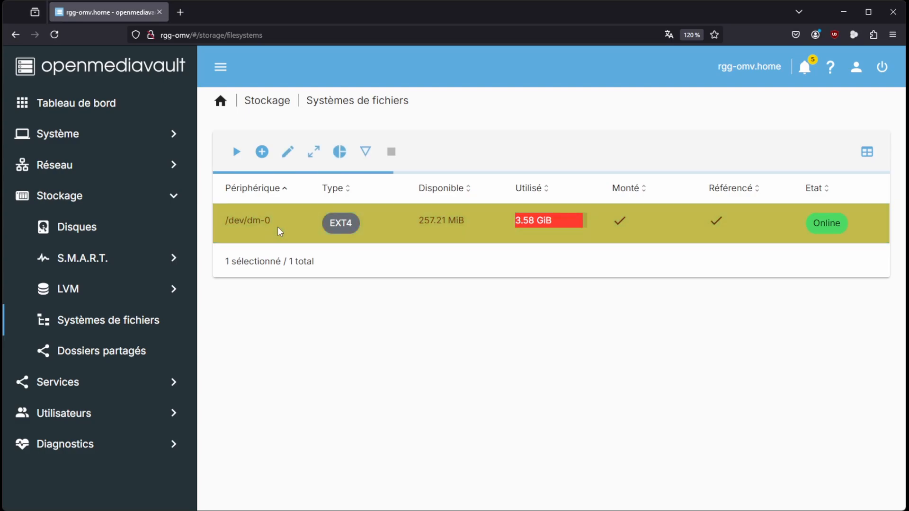
left_click(316, 154)
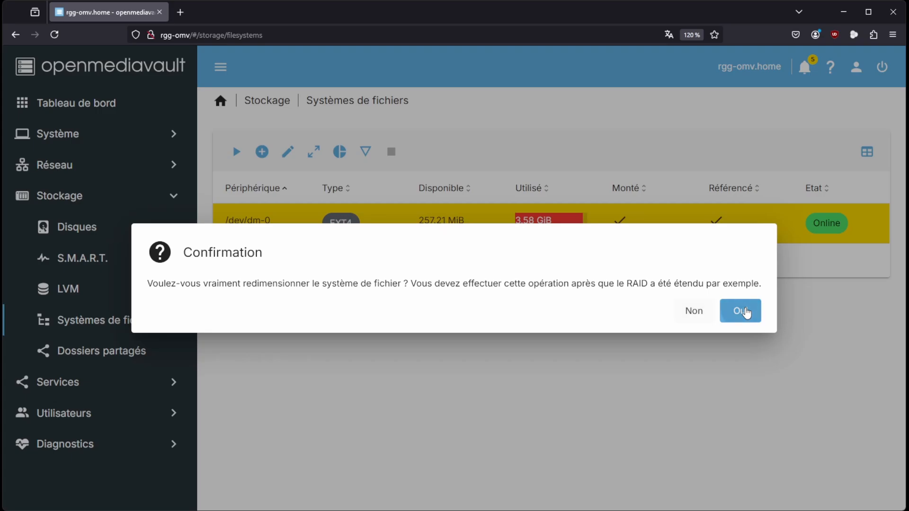
left_click(742, 311)
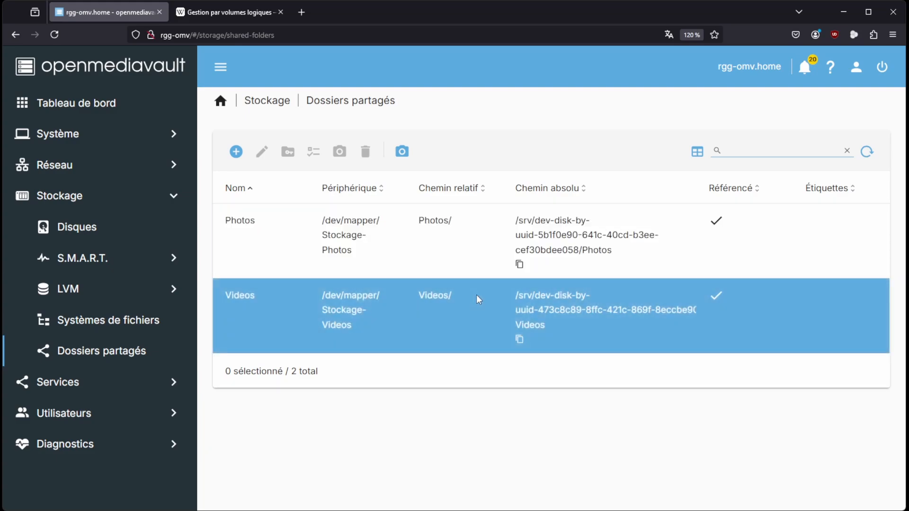
Review the sizes and free space of the file systems and of the LVM volume group Stockage
left_click(110, 324)
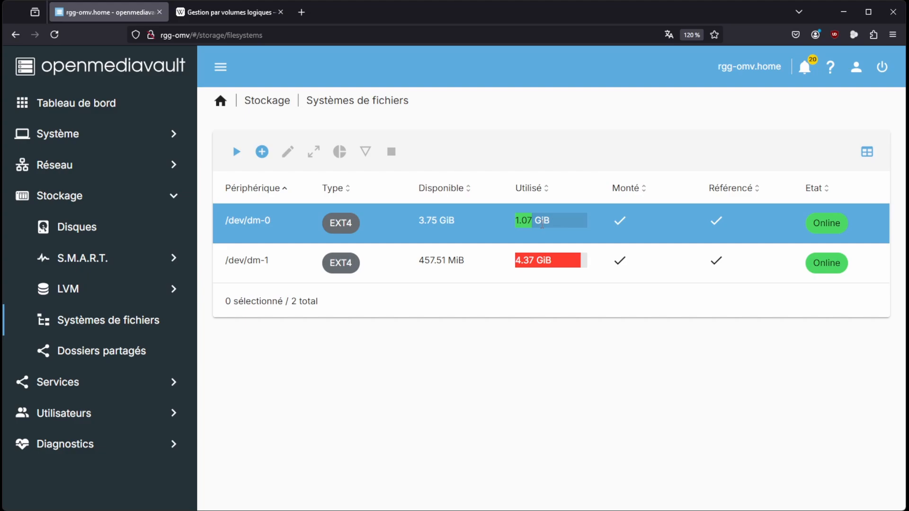
left_click(91, 293)
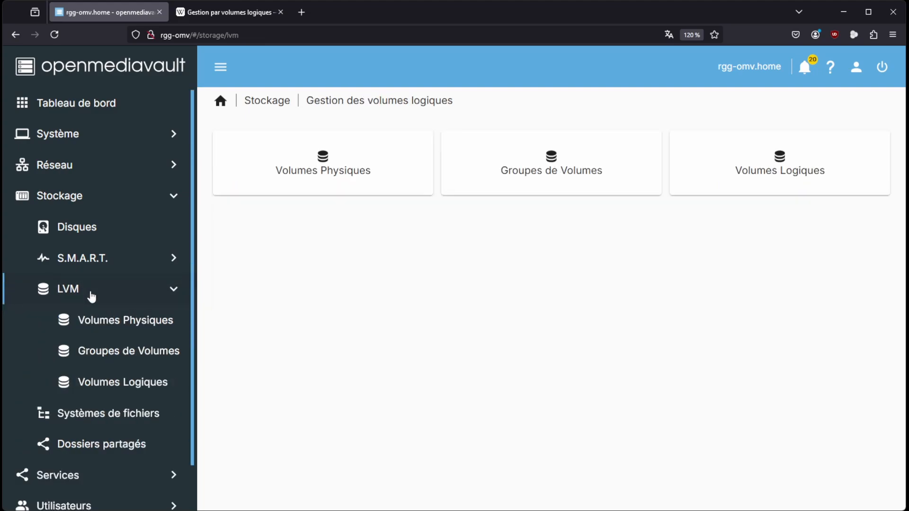
left_click(113, 359)
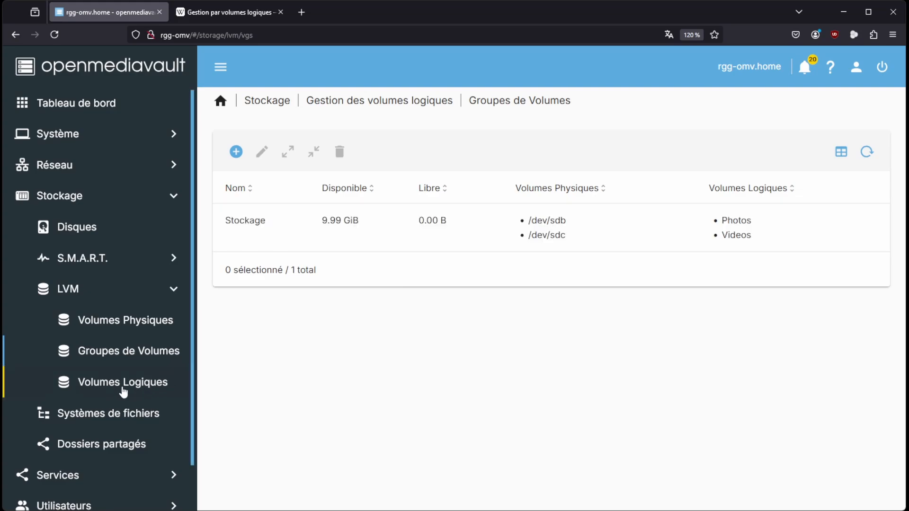
left_click(112, 415)
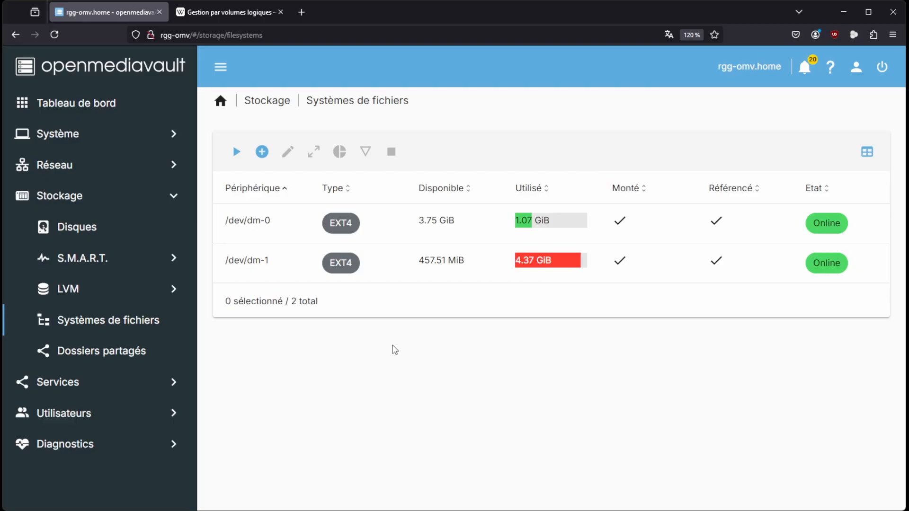
Search the extensions for wetty, install openmediavault-wetty 7.0-2, and close the installation log
left_click(71, 135)
left_click(93, 414)
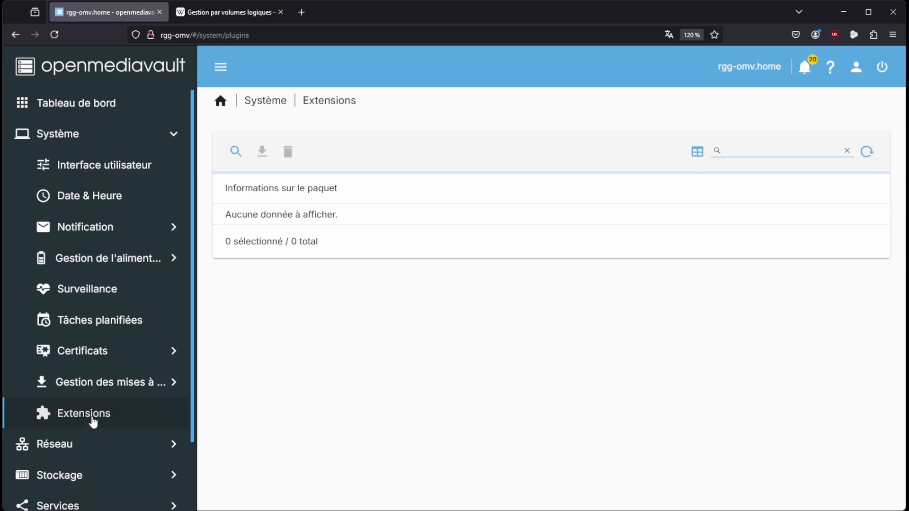
left_click(750, 150)
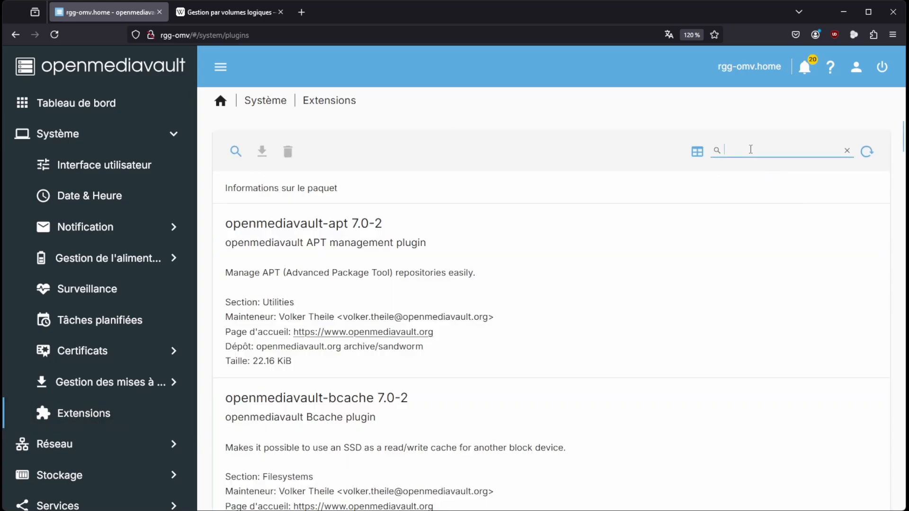
type("wetty")
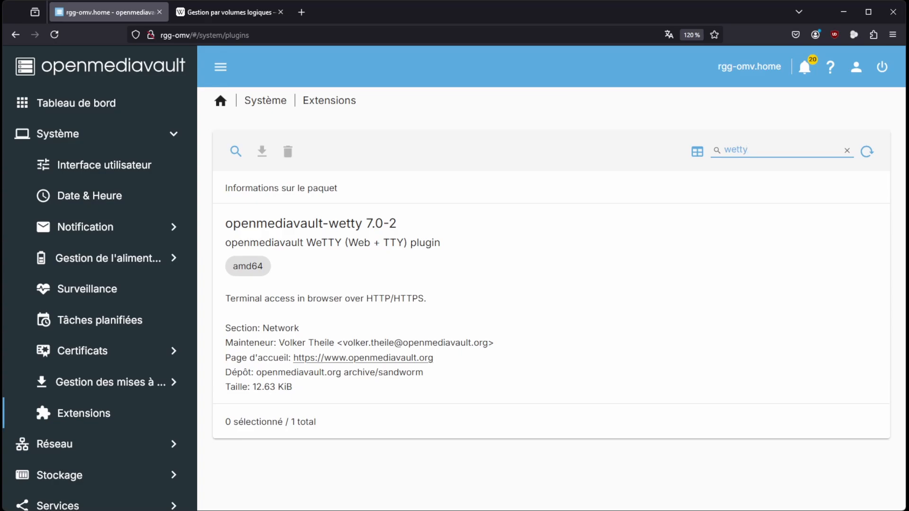
left_click(395, 272)
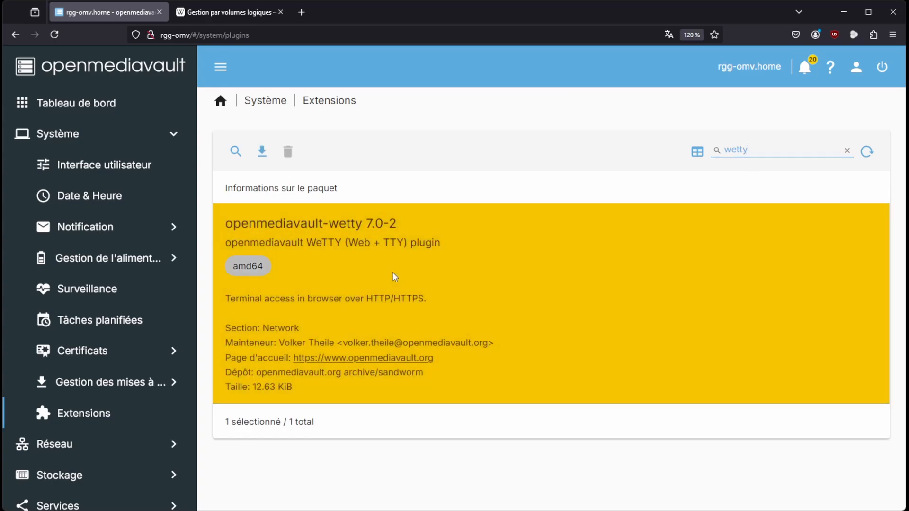
left_click(265, 150)
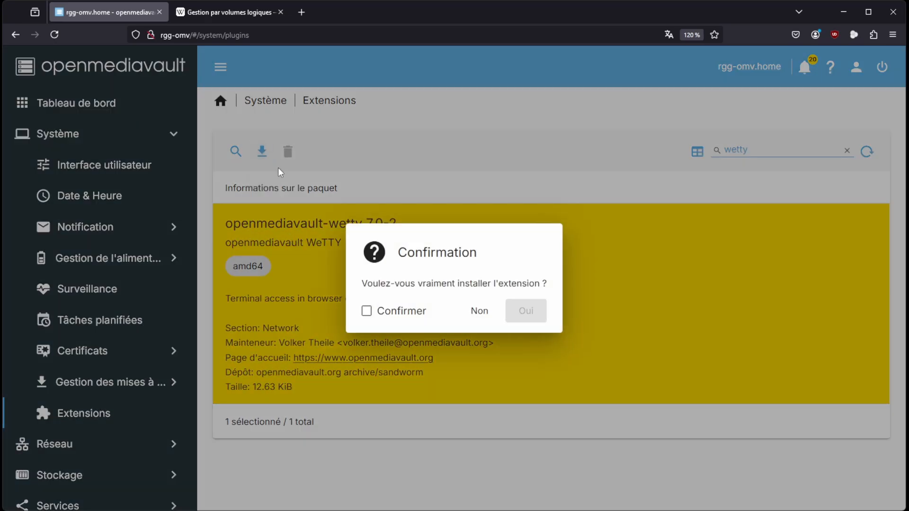
left_click(368, 310)
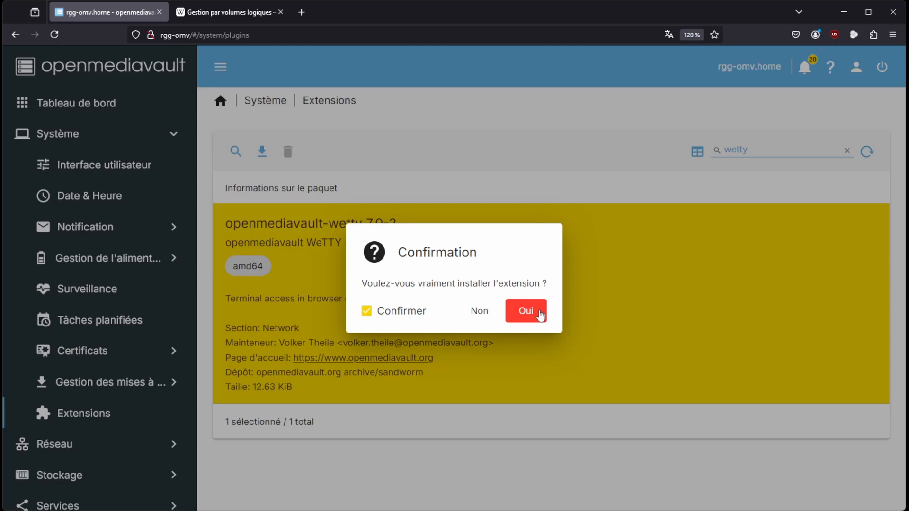
left_click(539, 314)
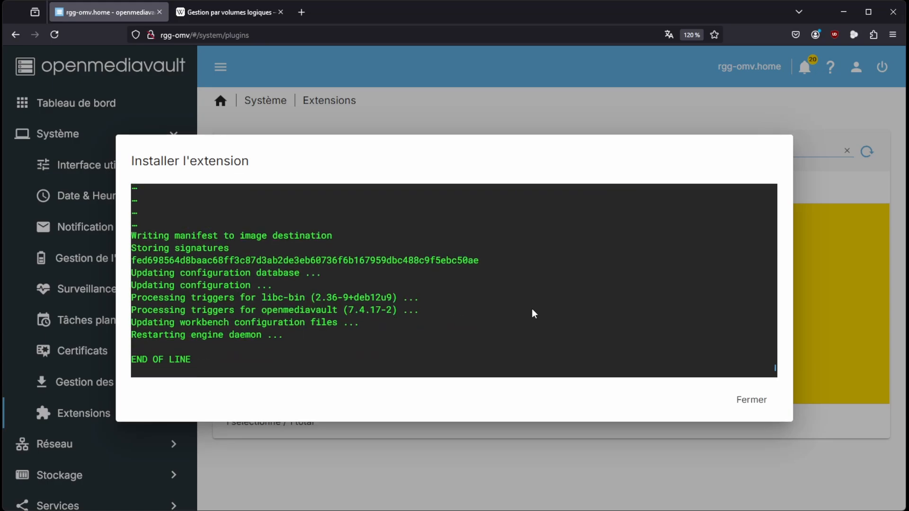
left_click(751, 402)
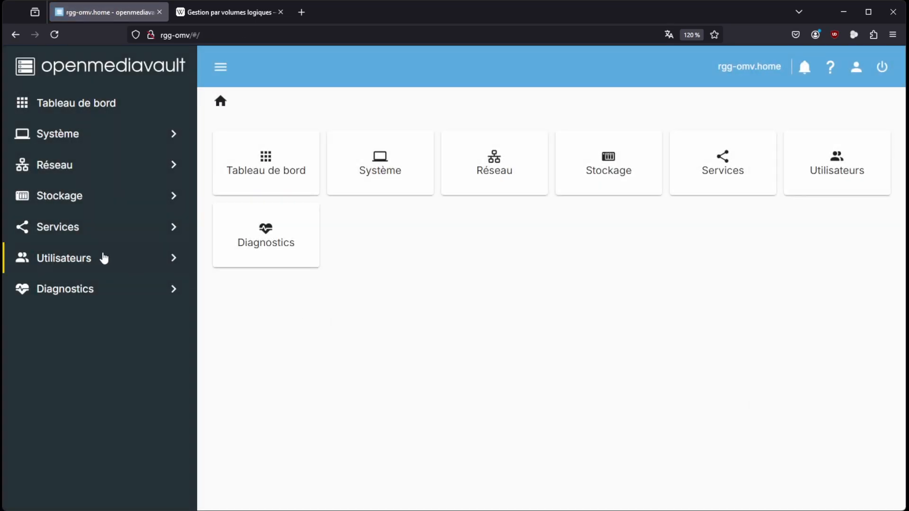
Enable the WeTTY service, save and apply the pending configuration, and open its web terminal interface
left_click(57, 228)
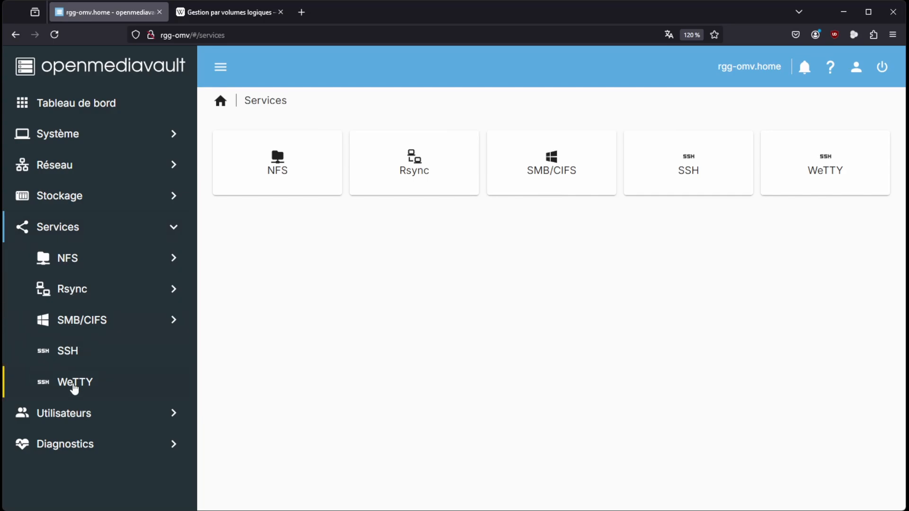
left_click(74, 386)
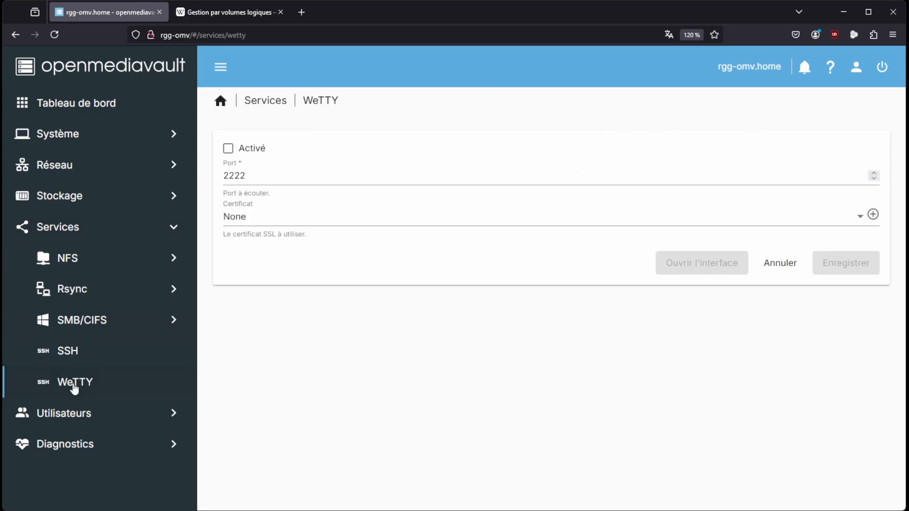
left_click(229, 150)
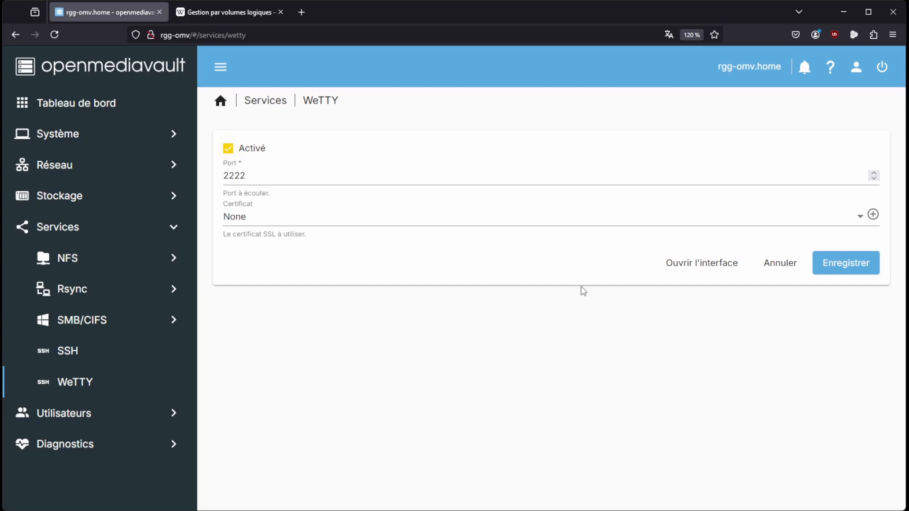
left_click(834, 266)
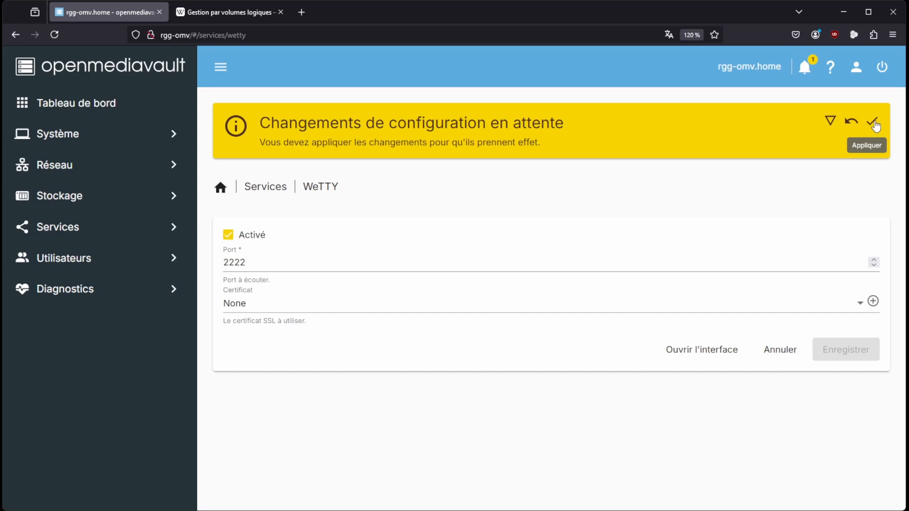
left_click(873, 123)
left_click(581, 311)
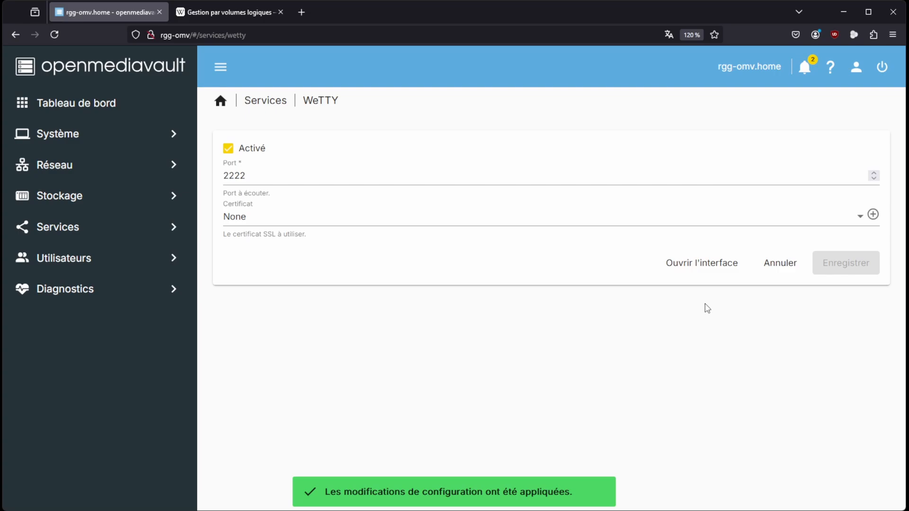
left_click(701, 263)
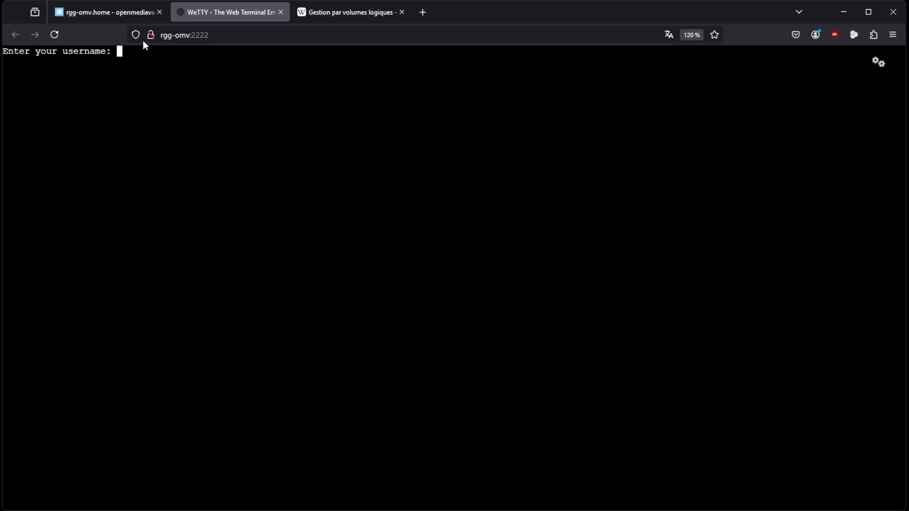
Return to openmediavault, check the file systems list and the Photos shared folder's file system, and leave its settings without saving
left_click(116, 12)
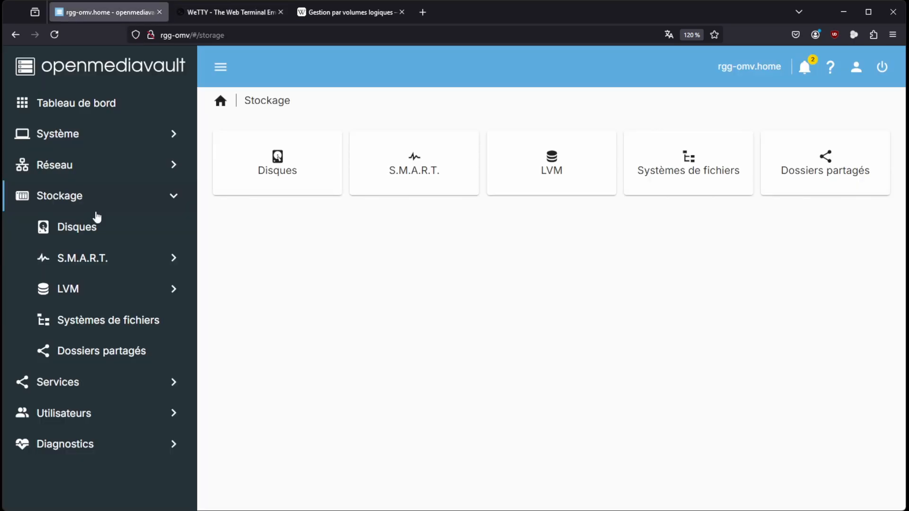
left_click(110, 324)
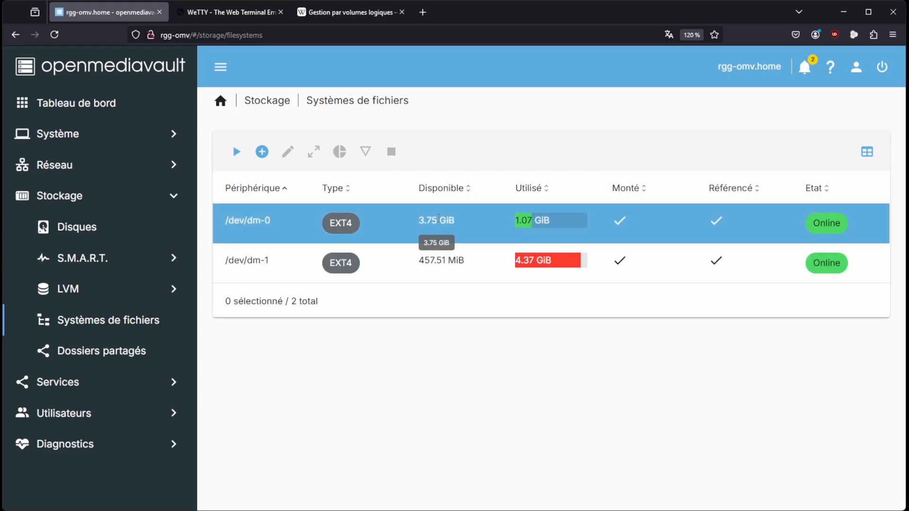
left_click(111, 355)
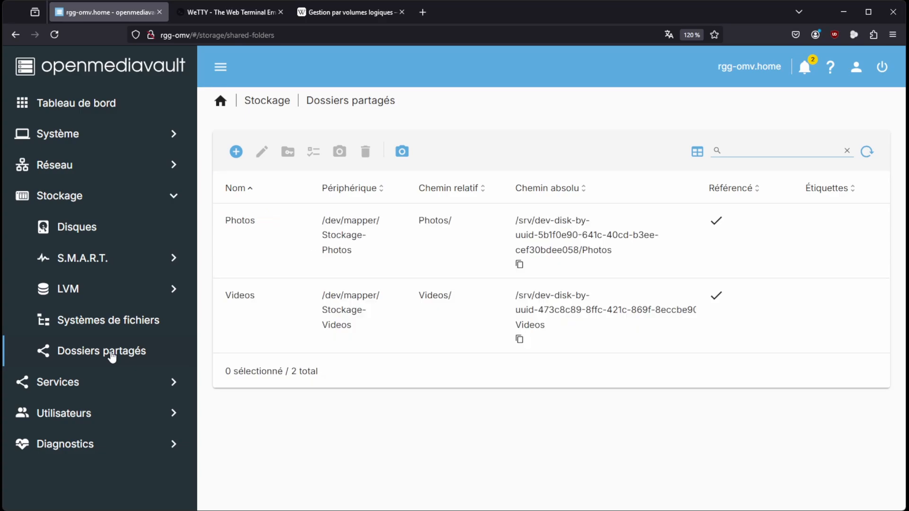
left_click(269, 229)
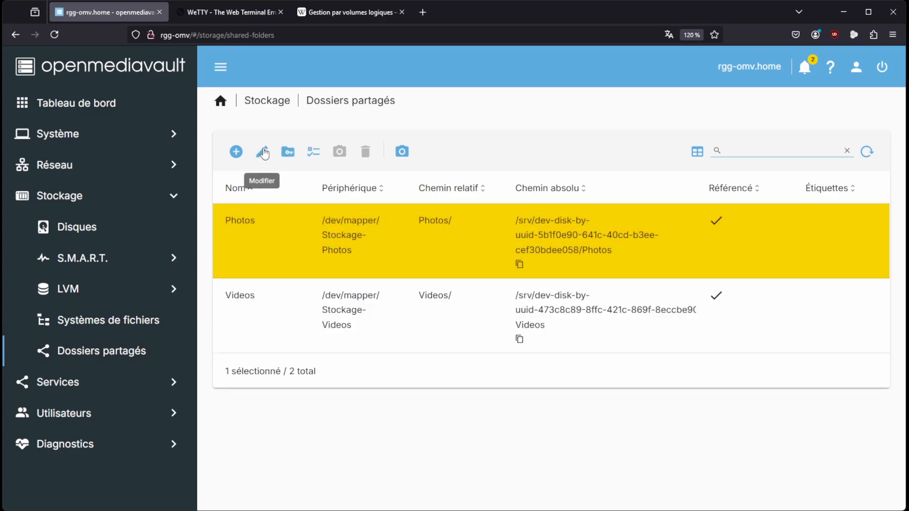
left_click(263, 153)
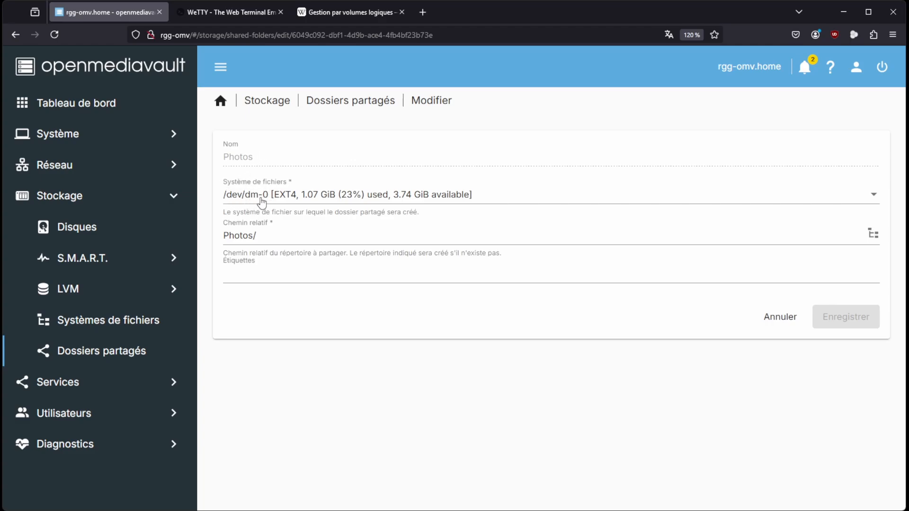
left_click(773, 320)
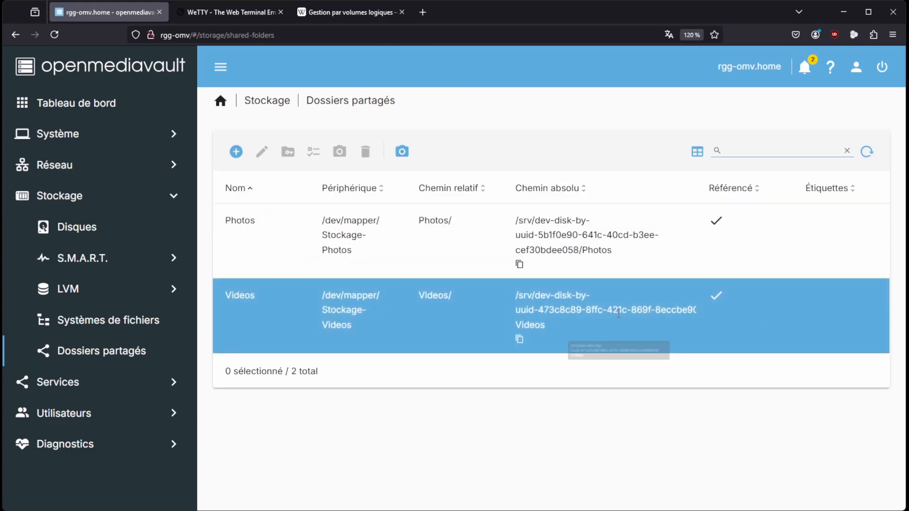
Examine the /dev/dm-0 entry in the file systems list and the device of the shared folder Photos
left_click(101, 323)
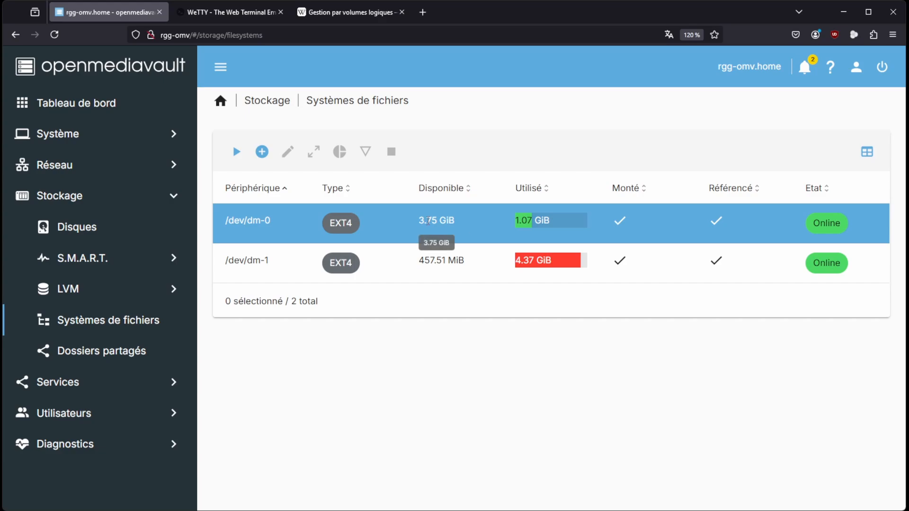
left_click(278, 220)
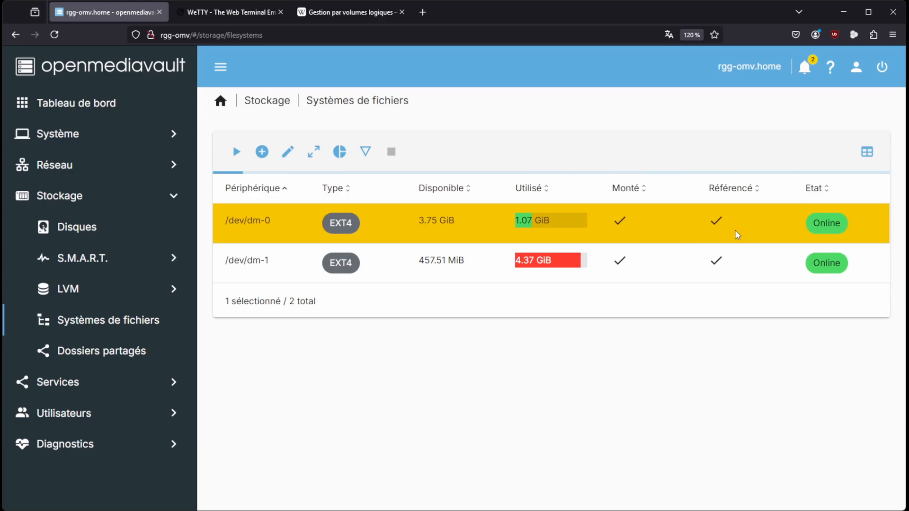
left_click(104, 354)
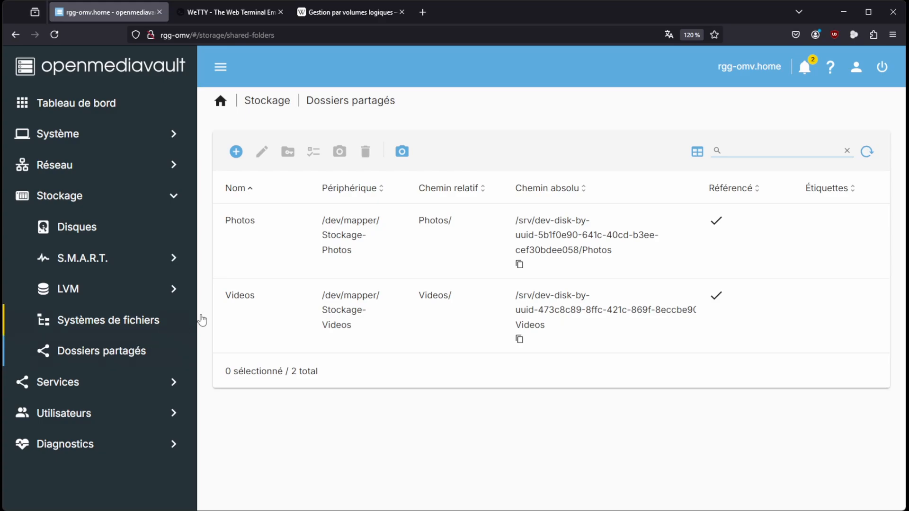
left_click(339, 241)
left_click(339, 240)
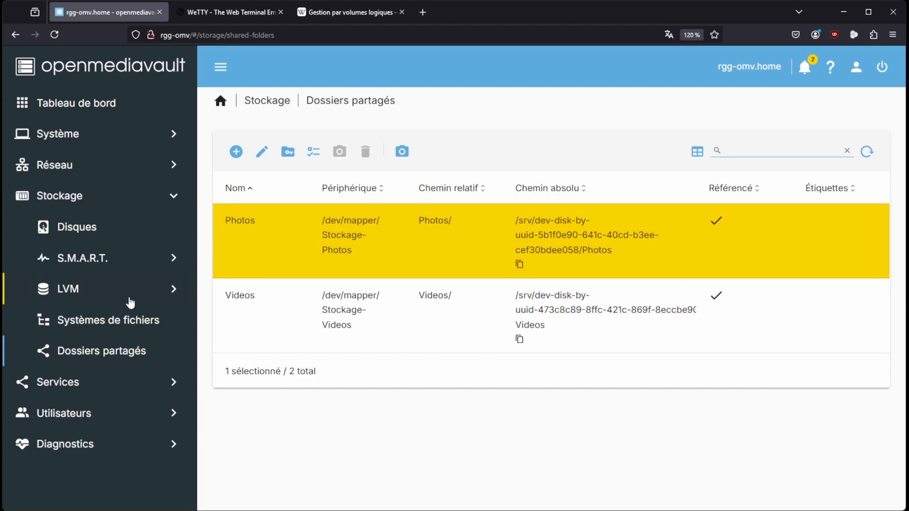
Delete the Photos share from the SMB/CIFS shares and apply the pending configuration changes
left_click(64, 385)
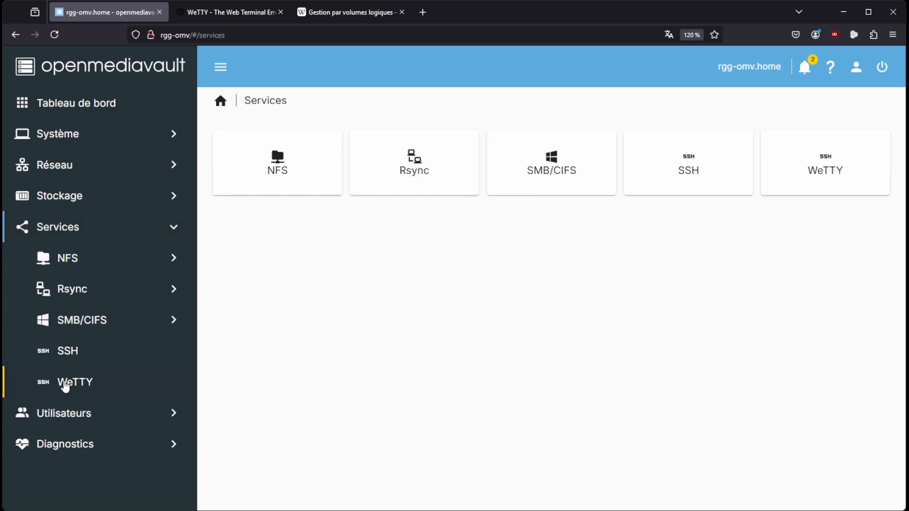
left_click(70, 323)
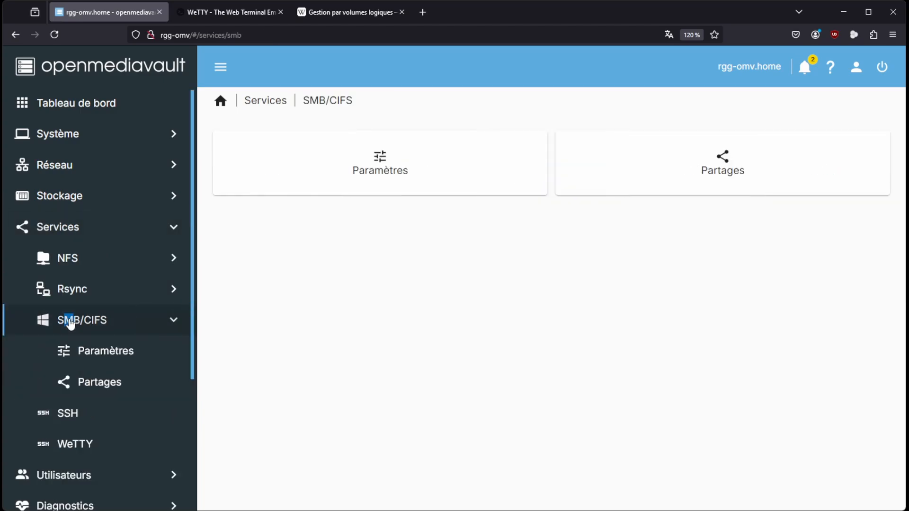
left_click(83, 384)
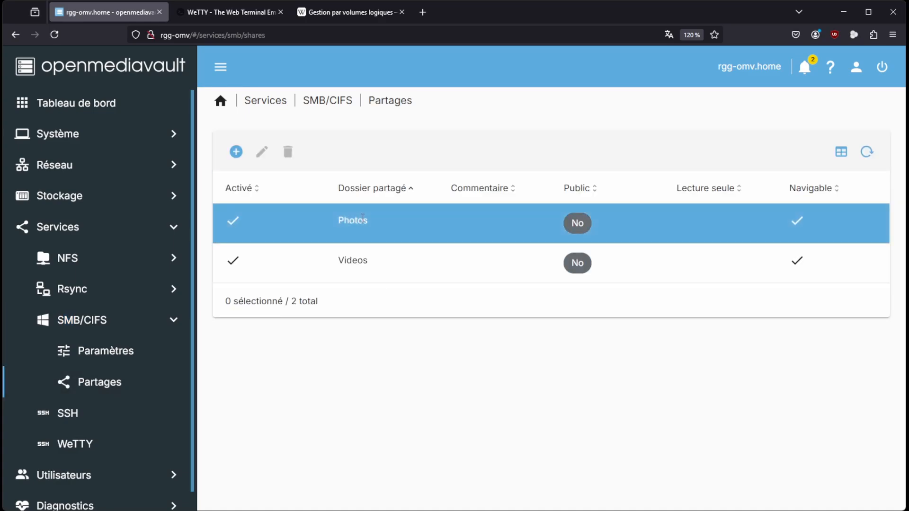
left_click(363, 219)
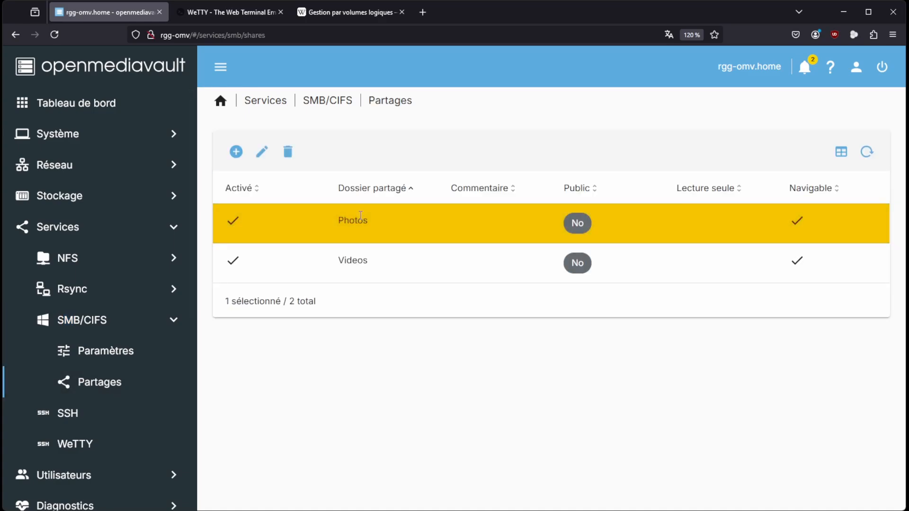
left_click(288, 154)
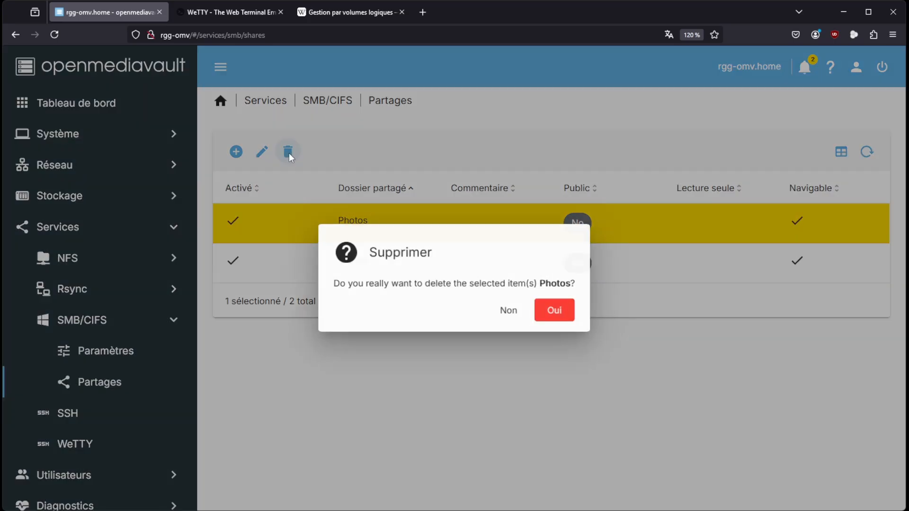
left_click(550, 314)
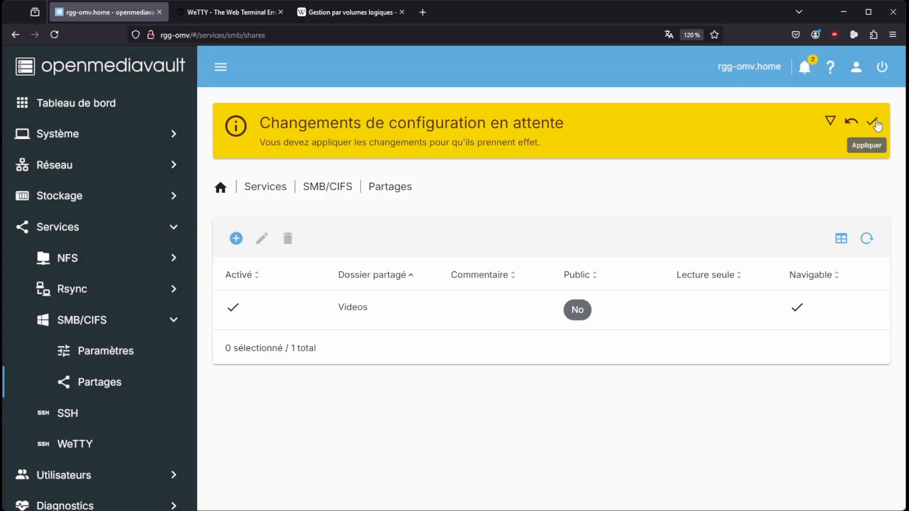
left_click(873, 123)
left_click(576, 313)
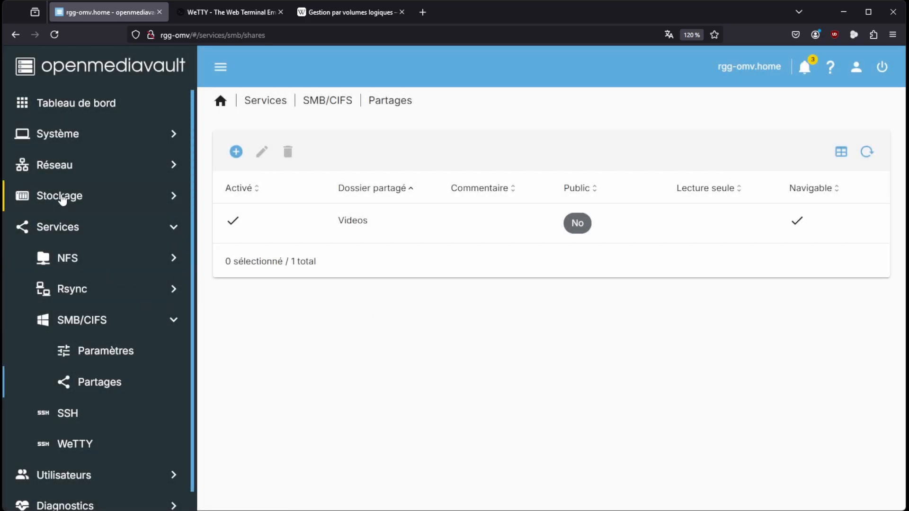
Delete the Photos shared folder from storage and apply the pending configuration changes
left_click(62, 198)
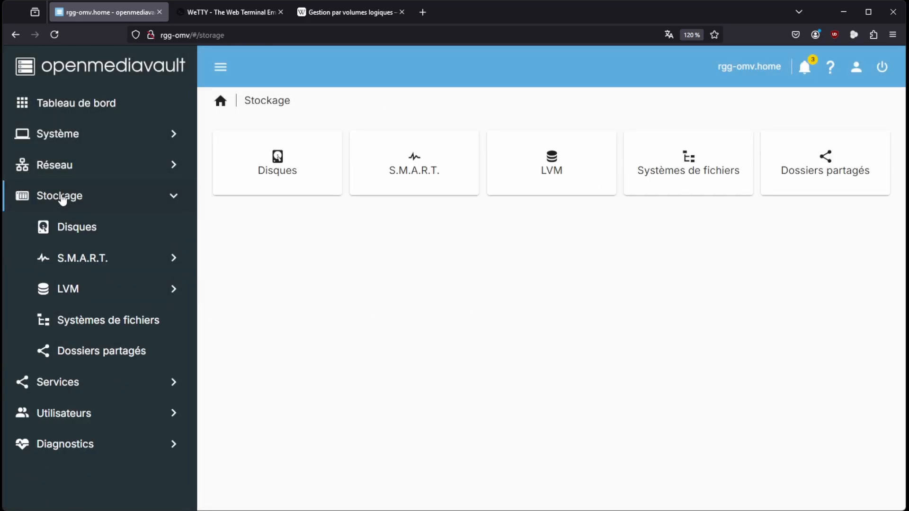
left_click(92, 354)
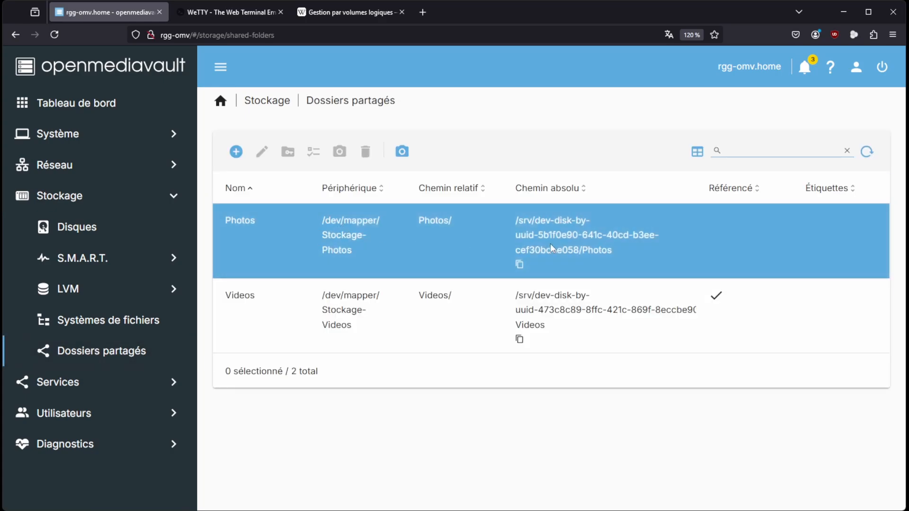
left_click(345, 224)
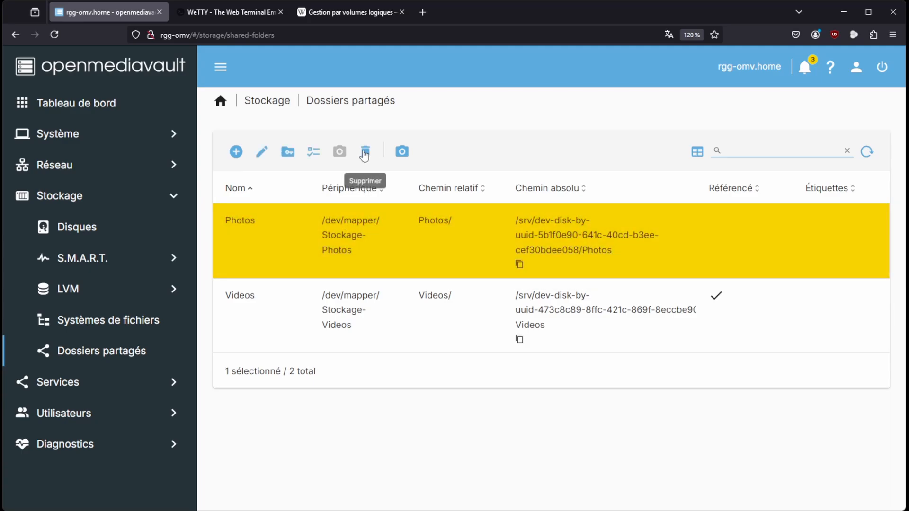
left_click(365, 150)
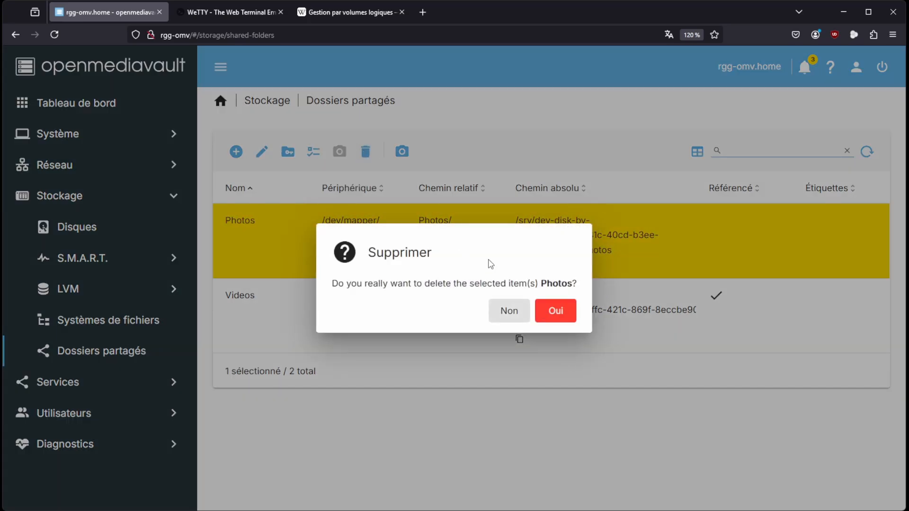
left_click(555, 315)
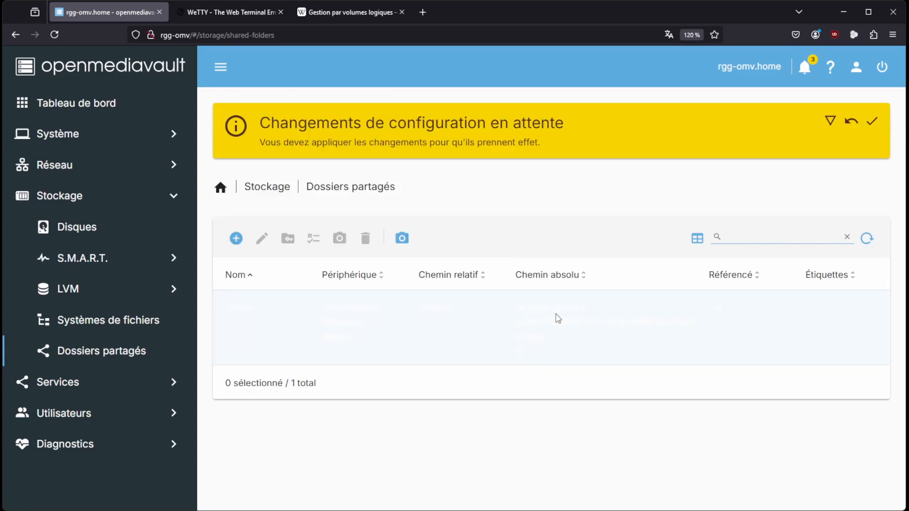
left_click(872, 122)
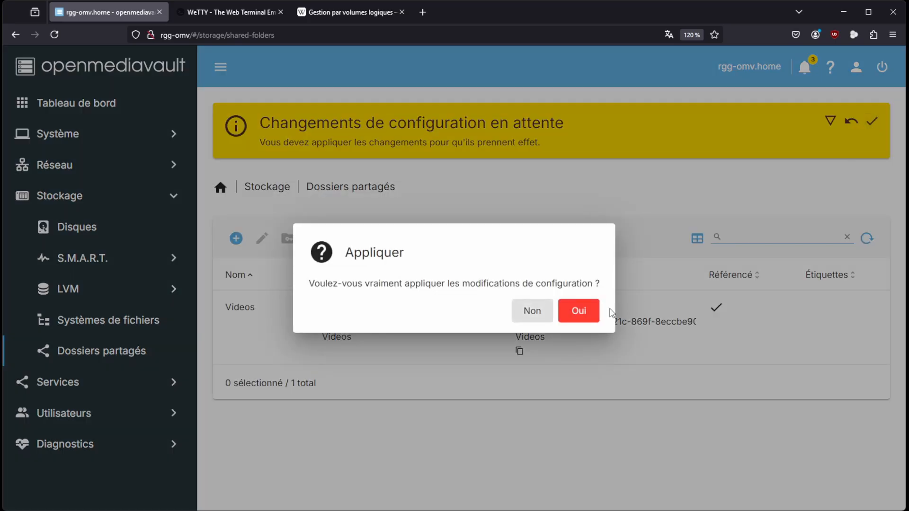
left_click(580, 314)
Unmount the /dev/dm-0 file system and apply the pending configuration changes
left_click(125, 321)
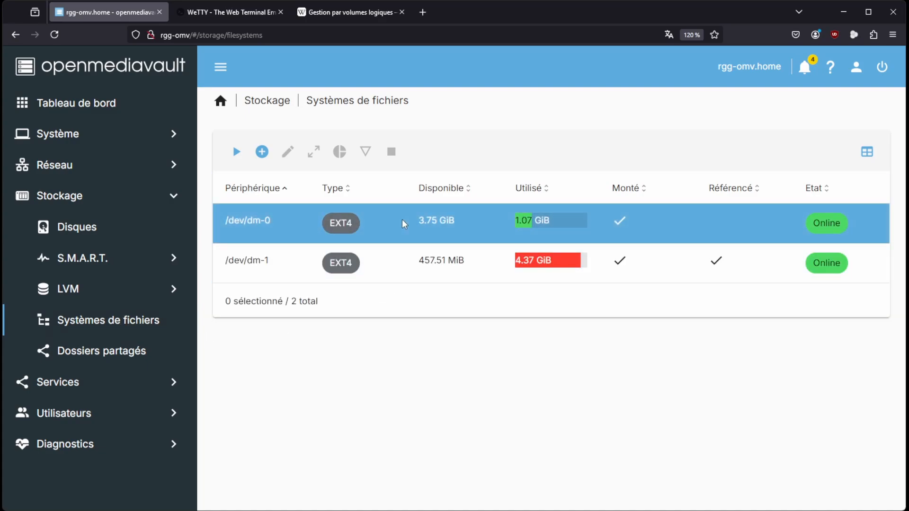
left_click(378, 219)
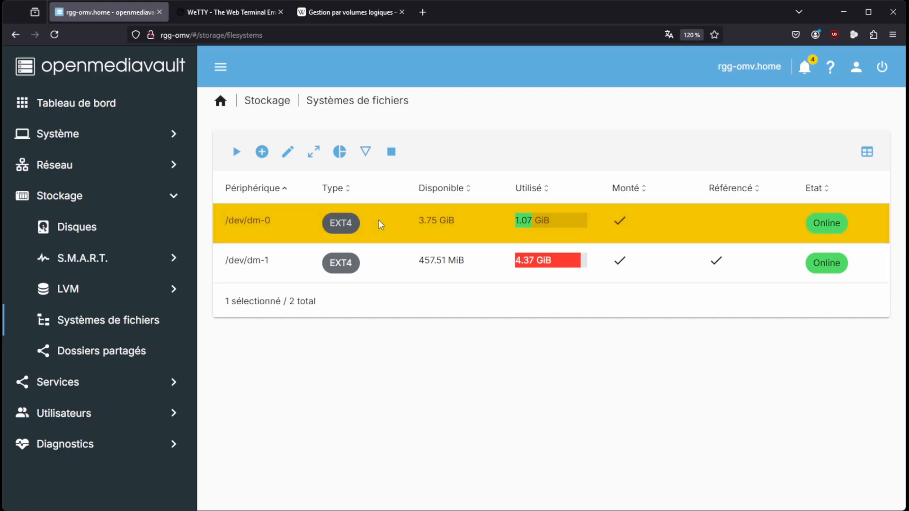
left_click(393, 154)
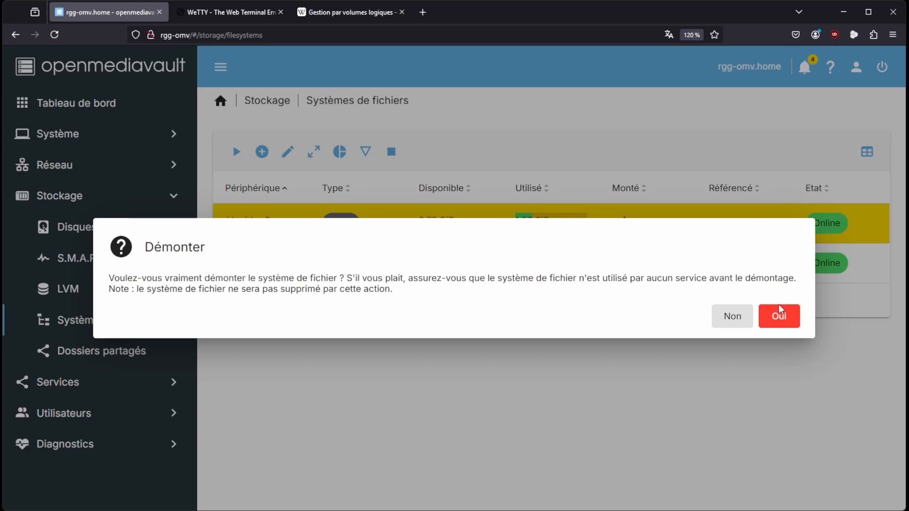
left_click(782, 320)
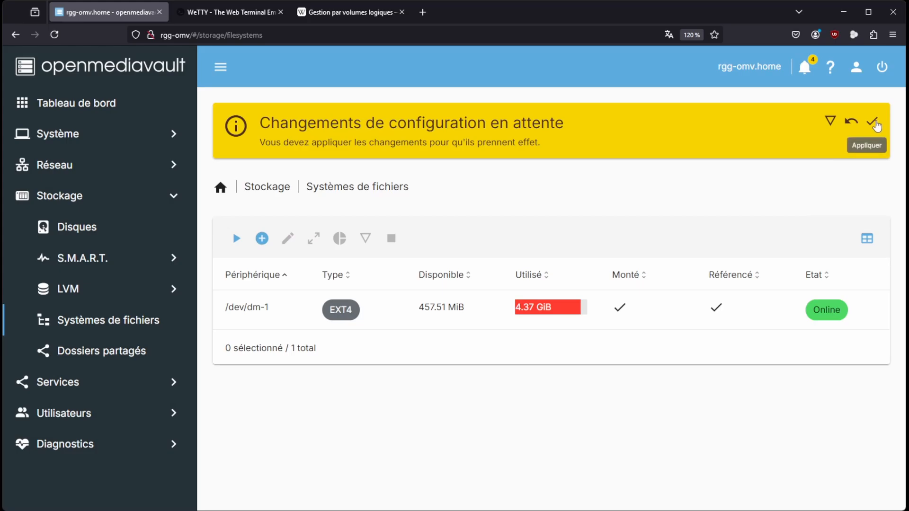
left_click(874, 122)
left_click(578, 310)
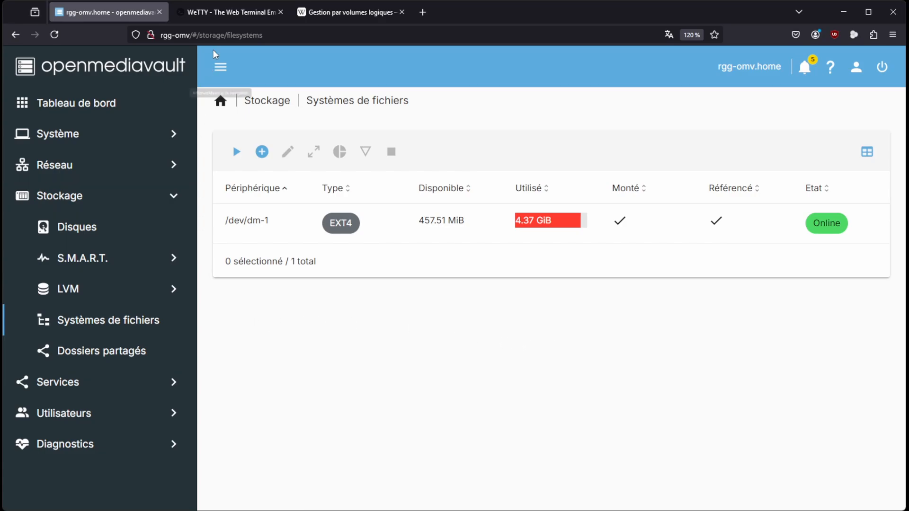
Switch to the WeTTY terminal and log in as root with the account password
left_click(220, 12)
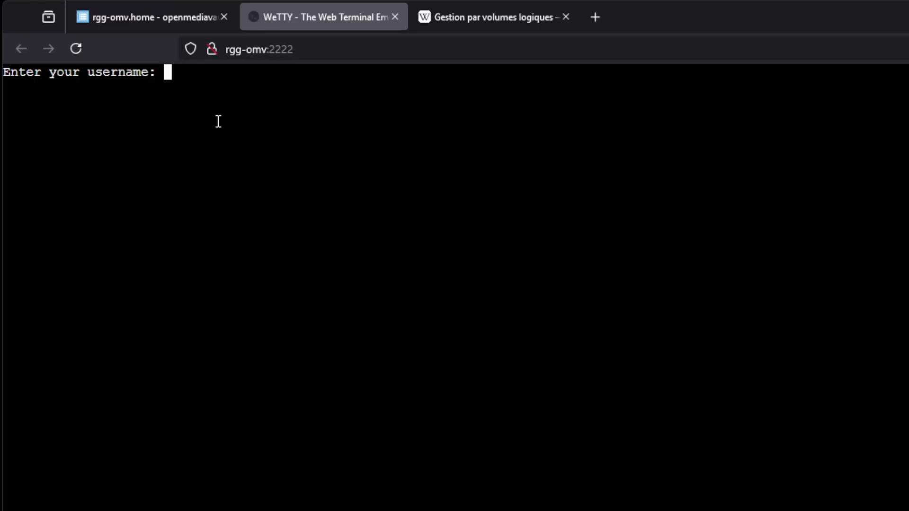
type("root")
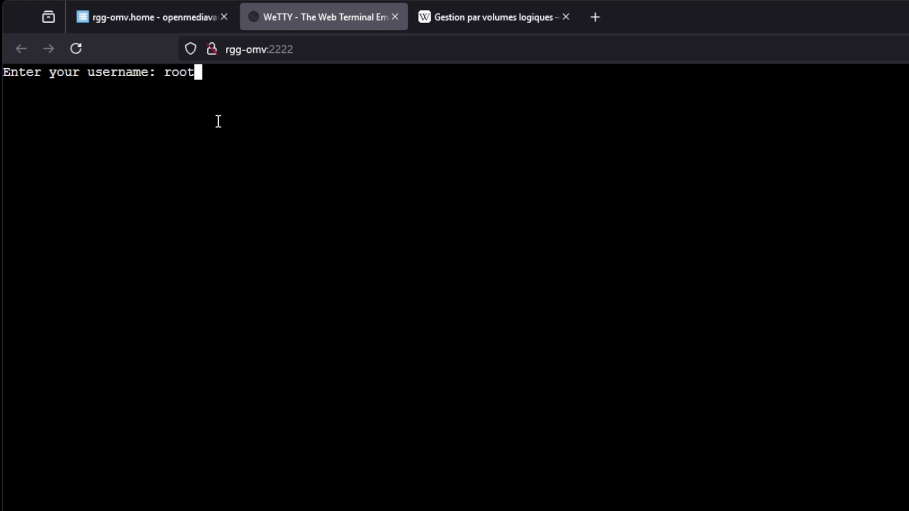
key("Return")
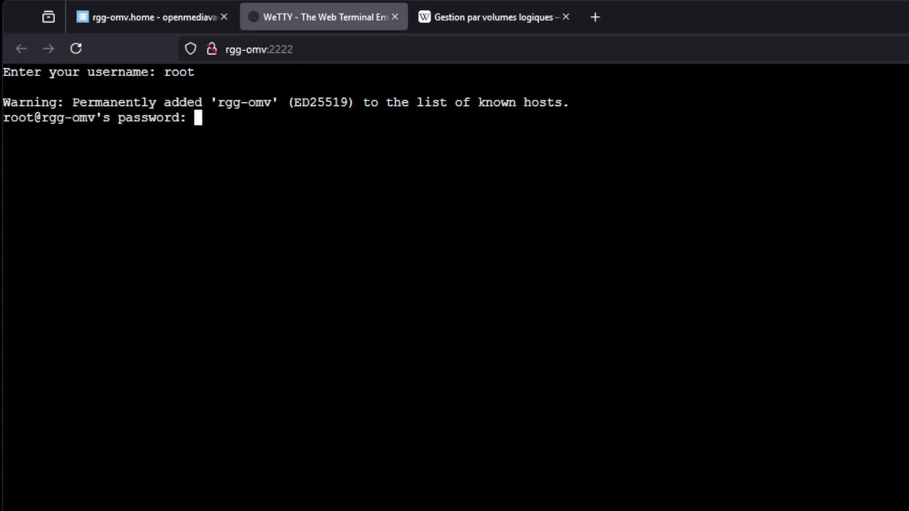
key("Return")
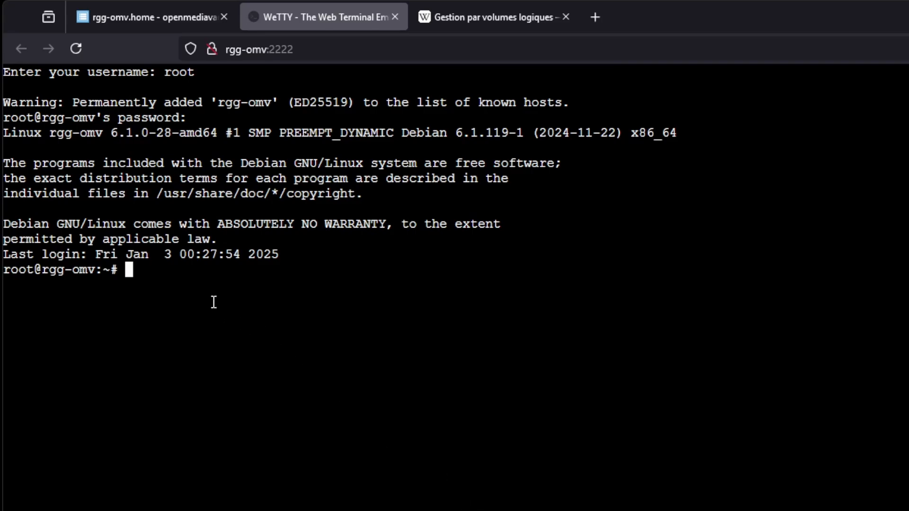
Run a forced file system check on the Photos volume with e2fsck -f /dev/dm-0
type("e2fsck -f")
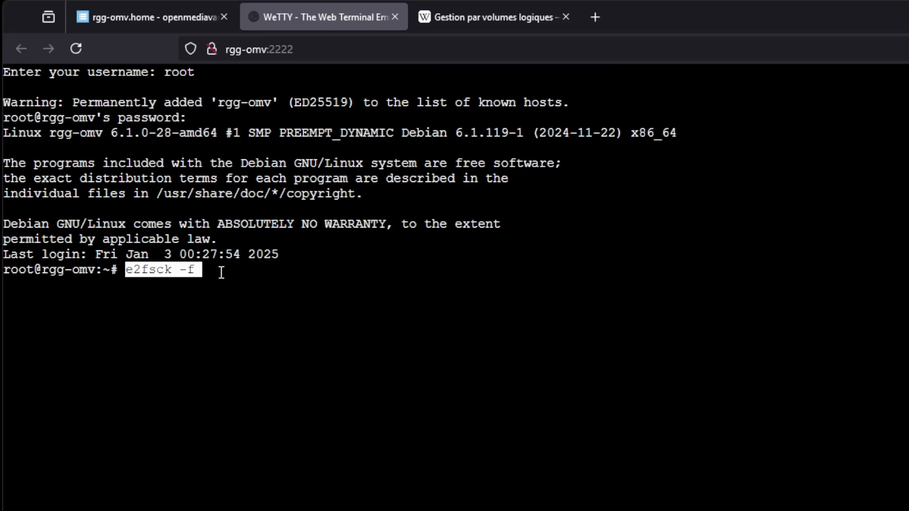
key("Right")
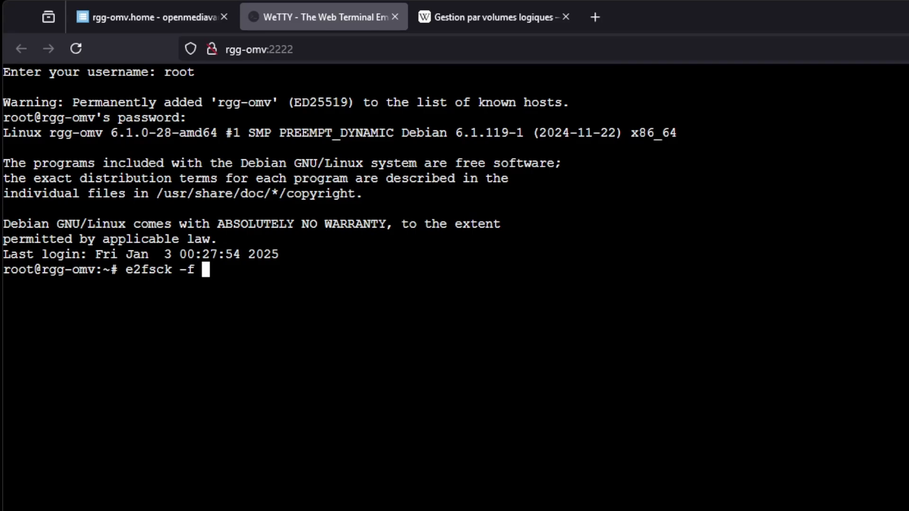
type("/dev/")
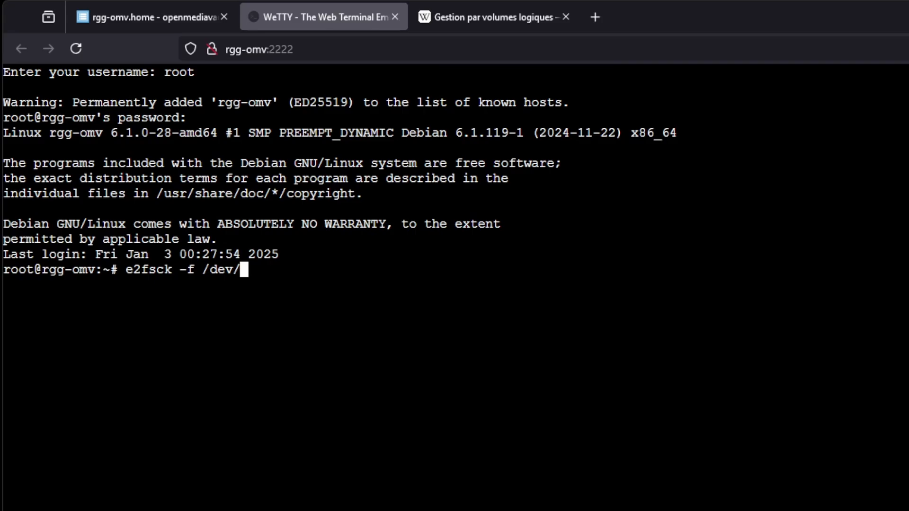
type("dm-0")
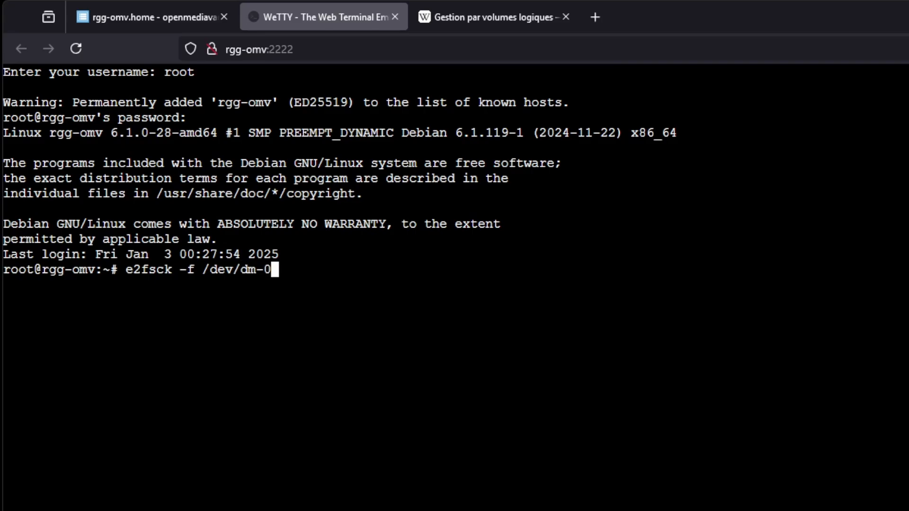
key("Return")
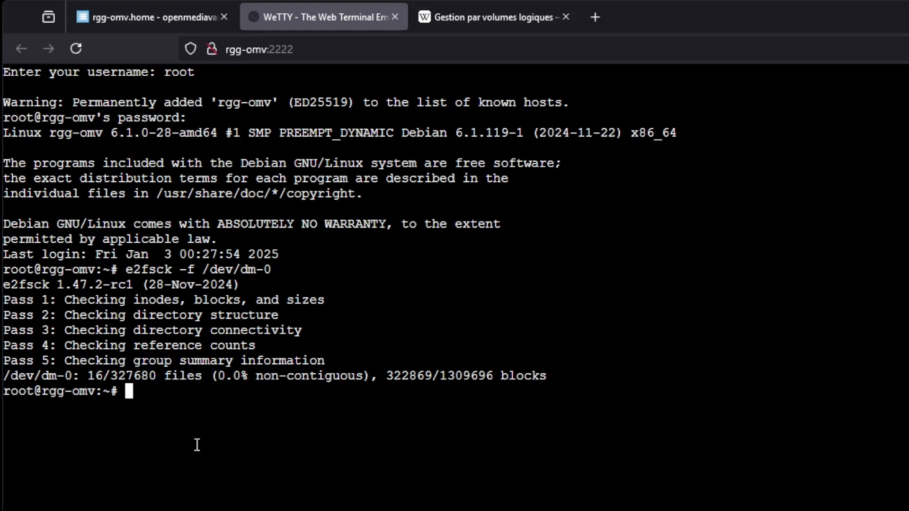
Shrink the Photos file system to 3 GB by running resize2fs -p /dev/dm-0 3G
type("resize2fs -p")
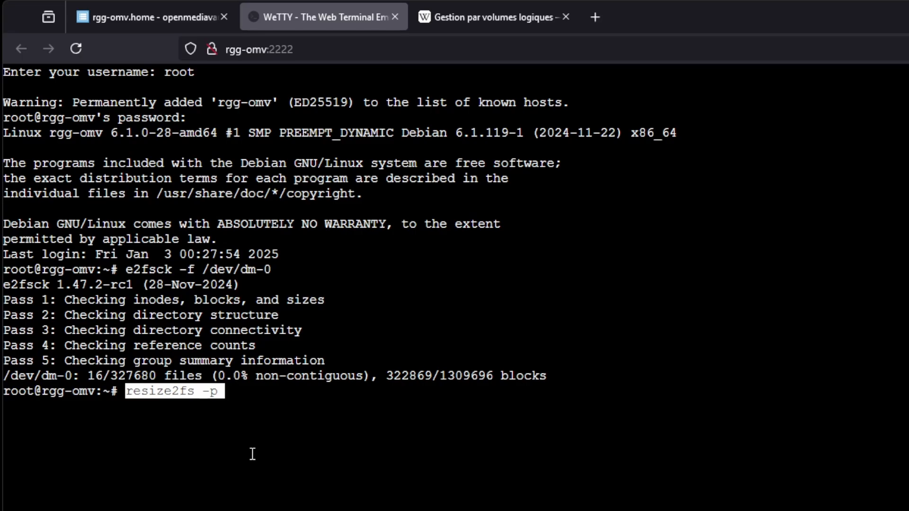
key("Right")
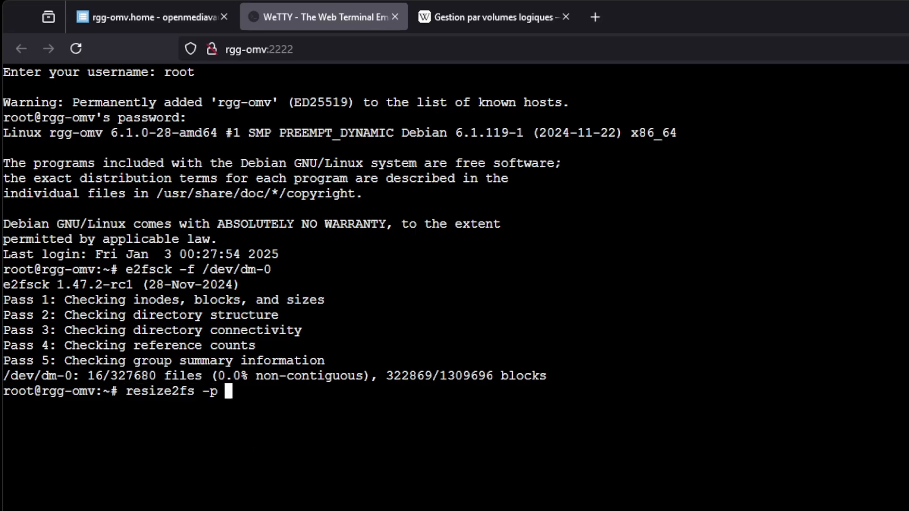
type("/dev")
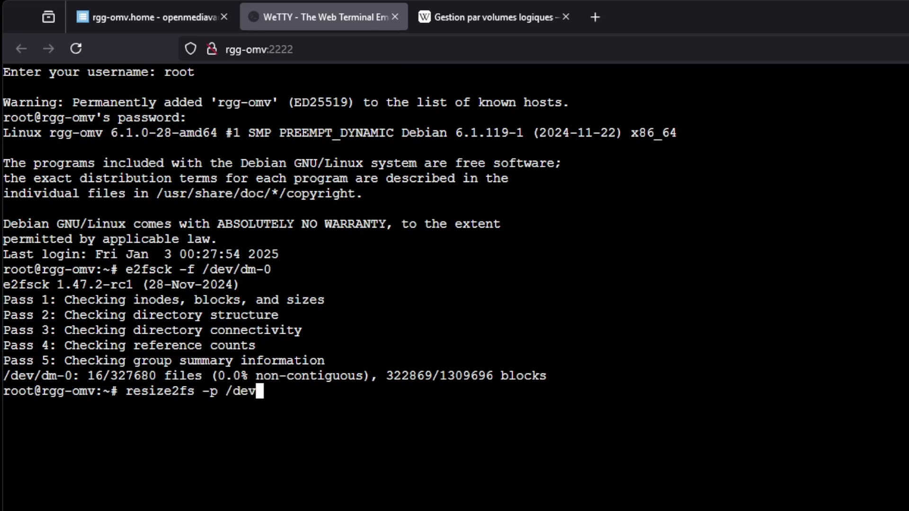
type("/dm-0")
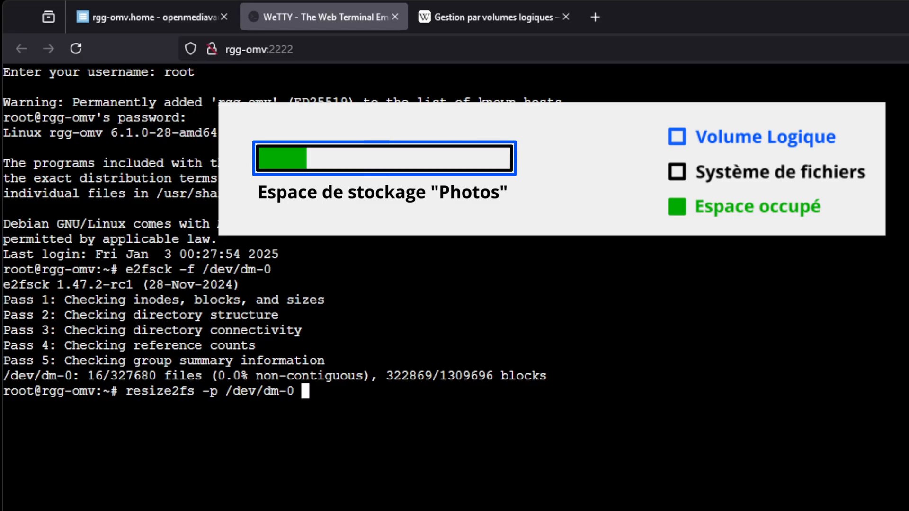
type("3G")
key("Return")
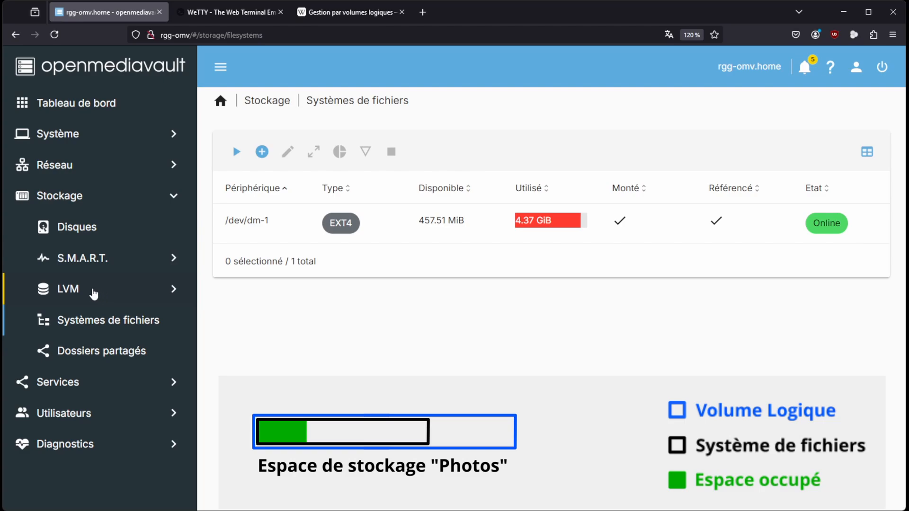
Return to openmediavault and open the list of LVM logical volumes
left_click(92, 293)
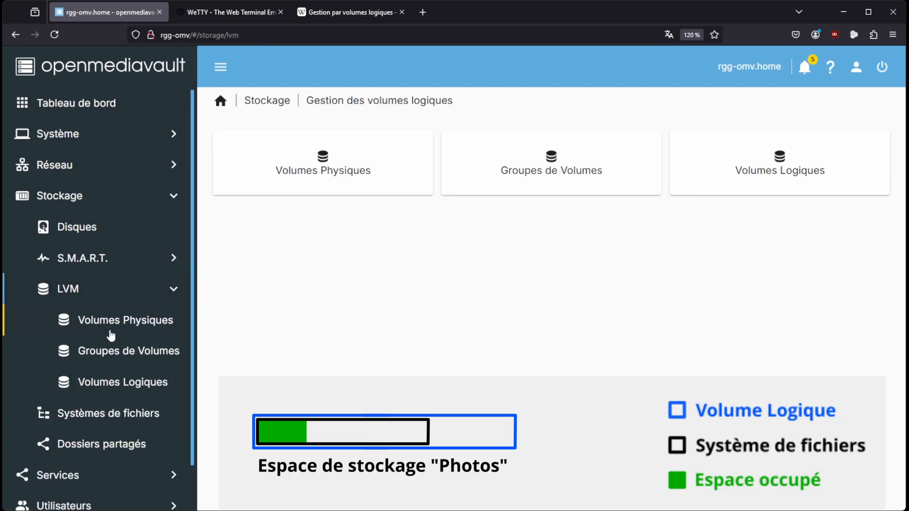
left_click(112, 384)
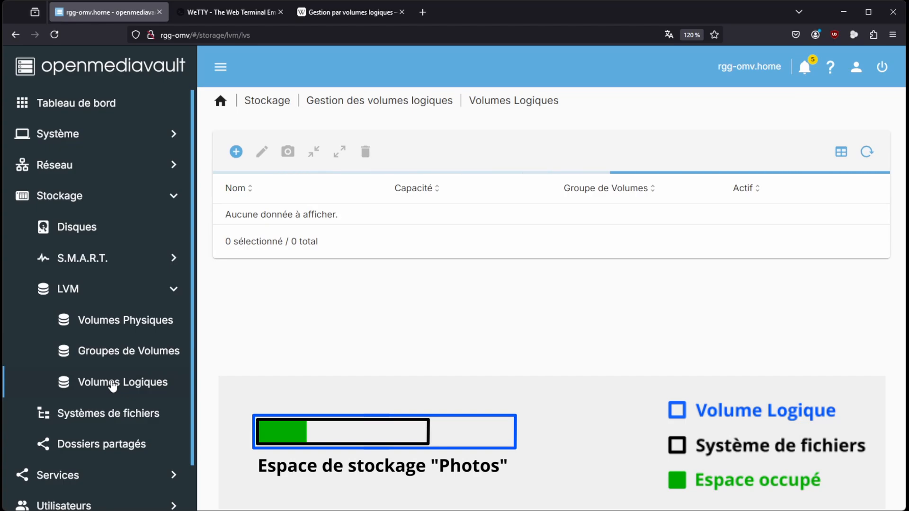
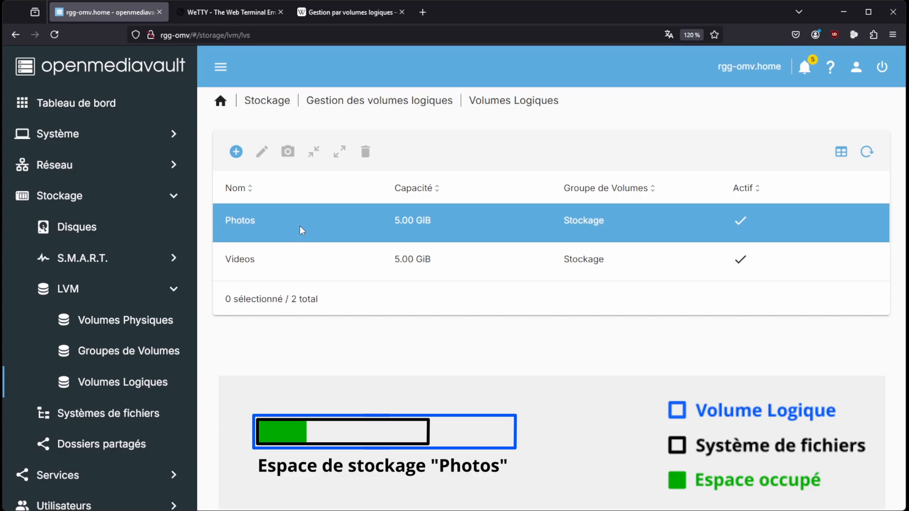
Reduce the Photos logical volume to 4 GiB and save the new size
left_click(299, 225)
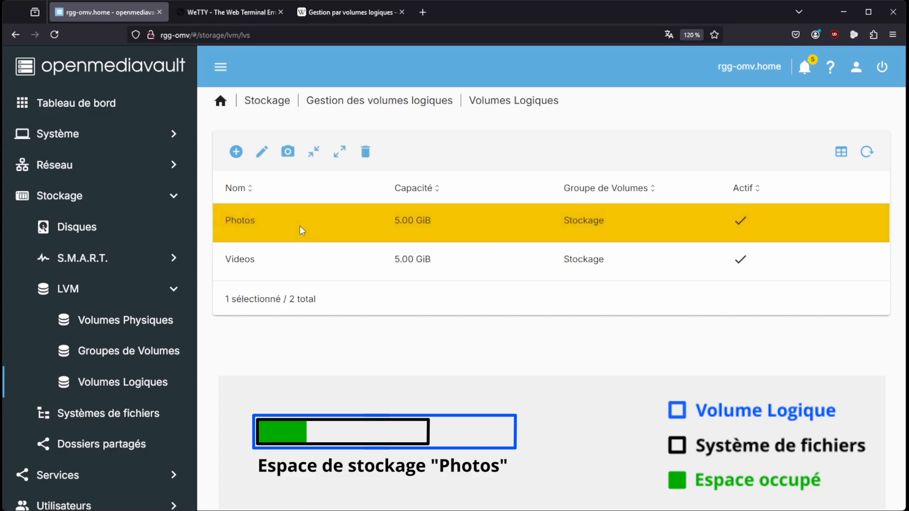
left_click(314, 158)
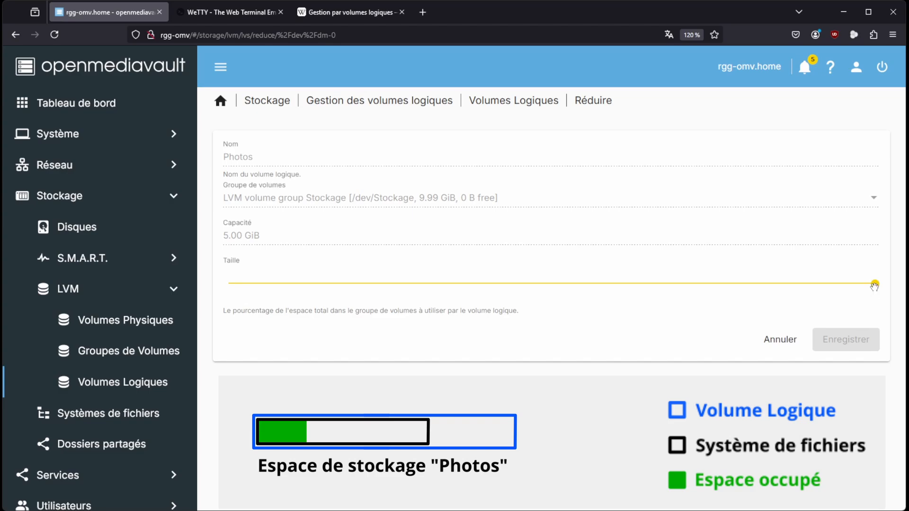
left_click_drag(874, 286, 481, 289)
left_click(837, 346)
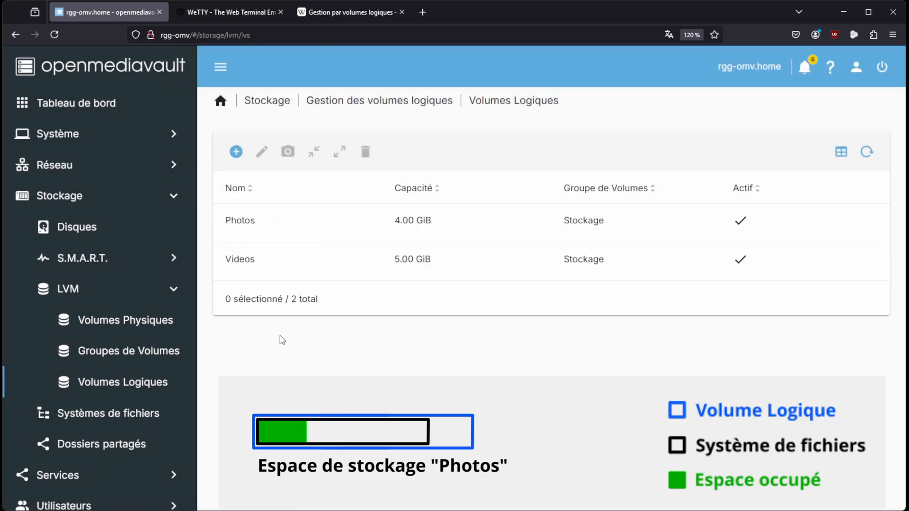
Mount the existing /dev/dm-0 EXT4 file system with the 85% usage warning threshold and apply the pending configuration changes
left_click(114, 415)
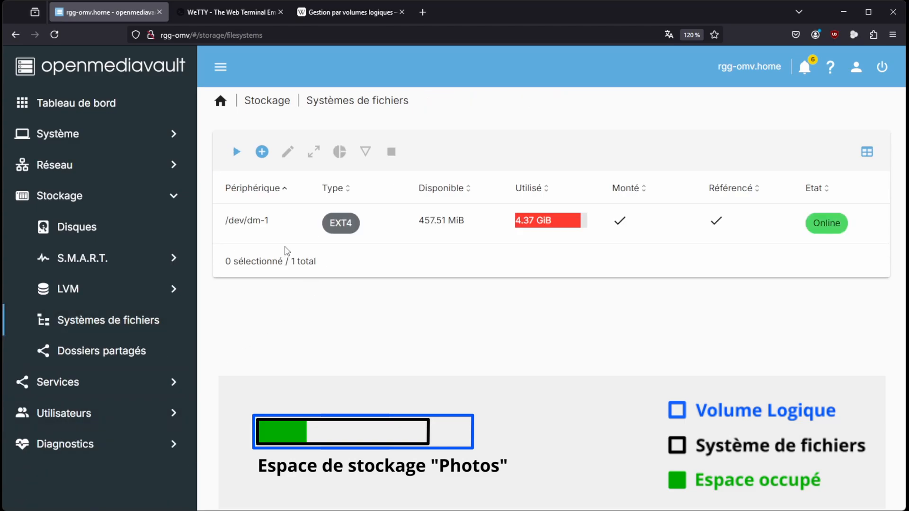
left_click(286, 242)
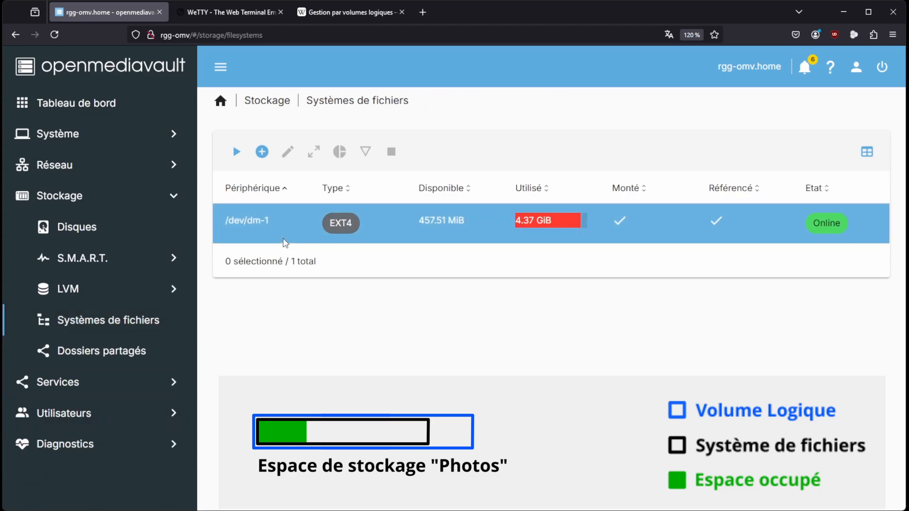
left_click(233, 154)
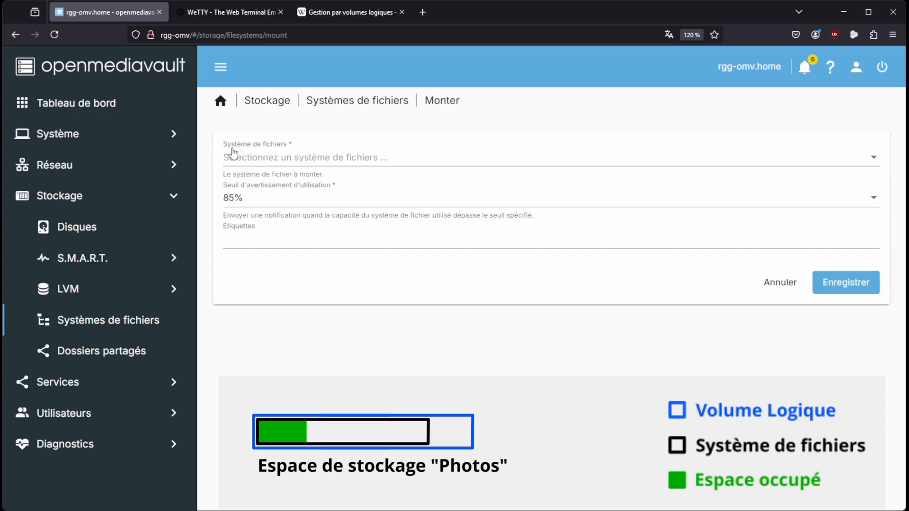
left_click(341, 157)
left_click(291, 161)
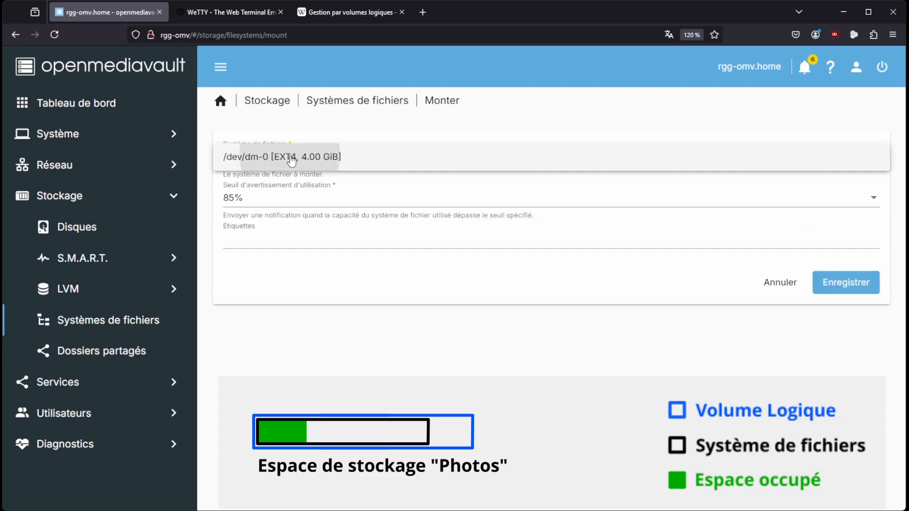
left_click(846, 284)
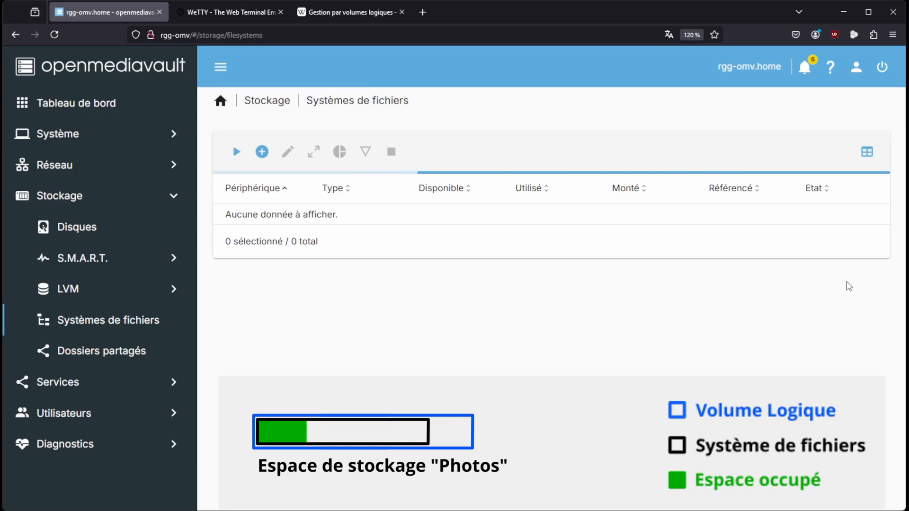
left_click(871, 121)
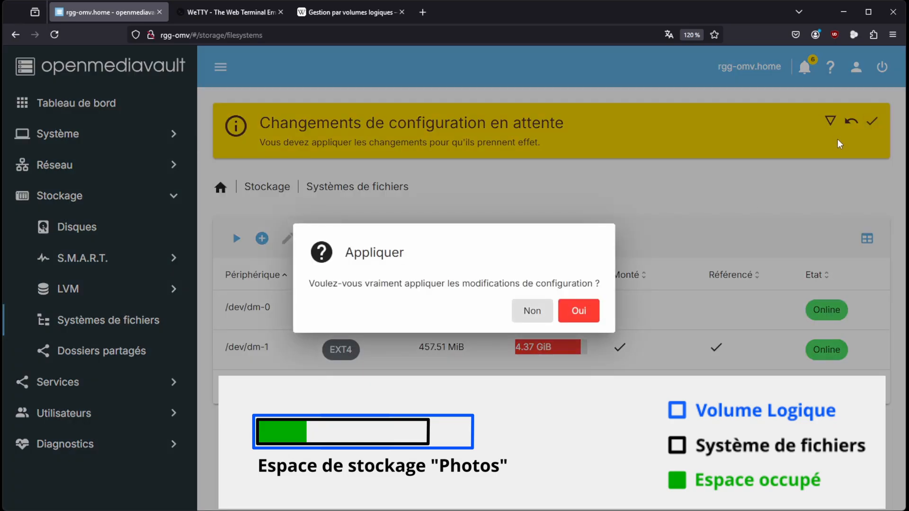
left_click(586, 312)
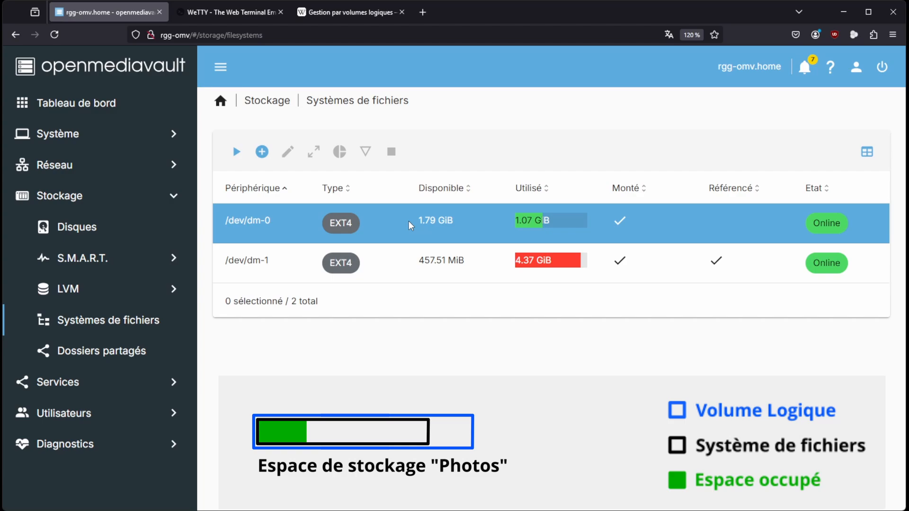
Grow the /dev/dm-0 file system to fill the Photos logical volume
left_click(382, 220)
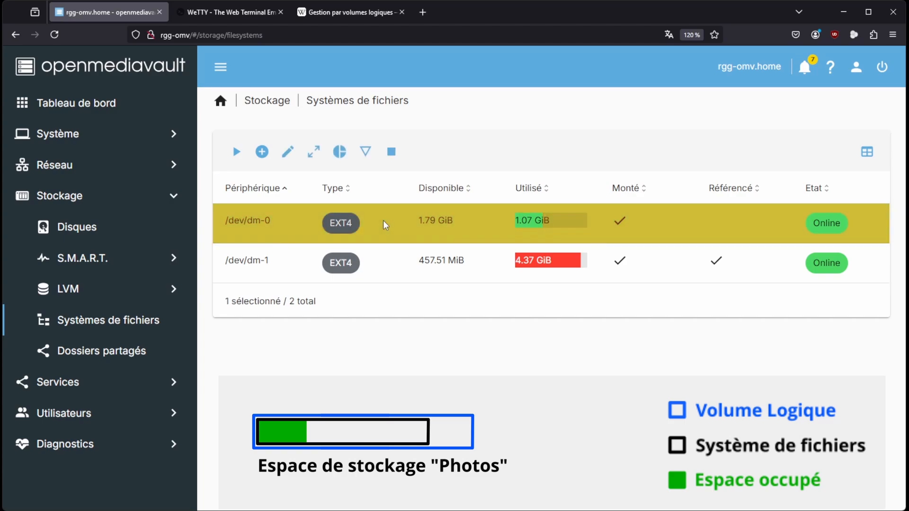
left_click(315, 152)
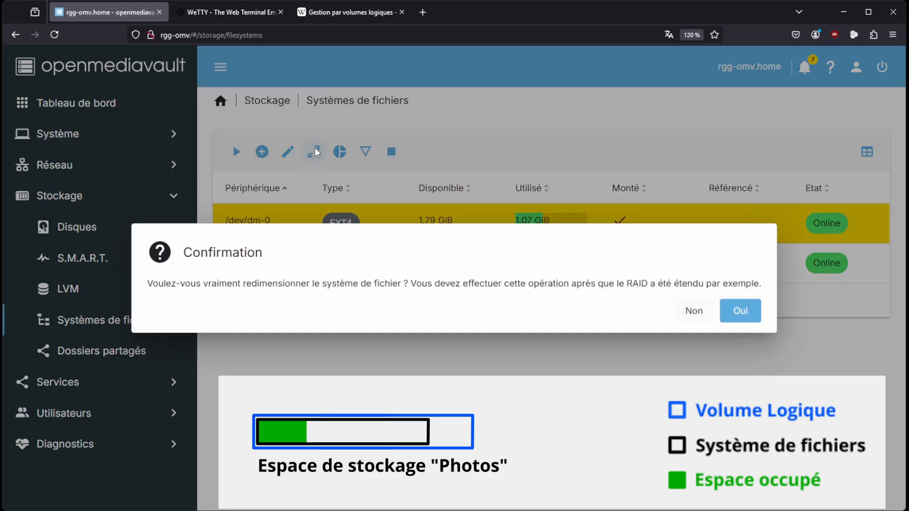
left_click(742, 312)
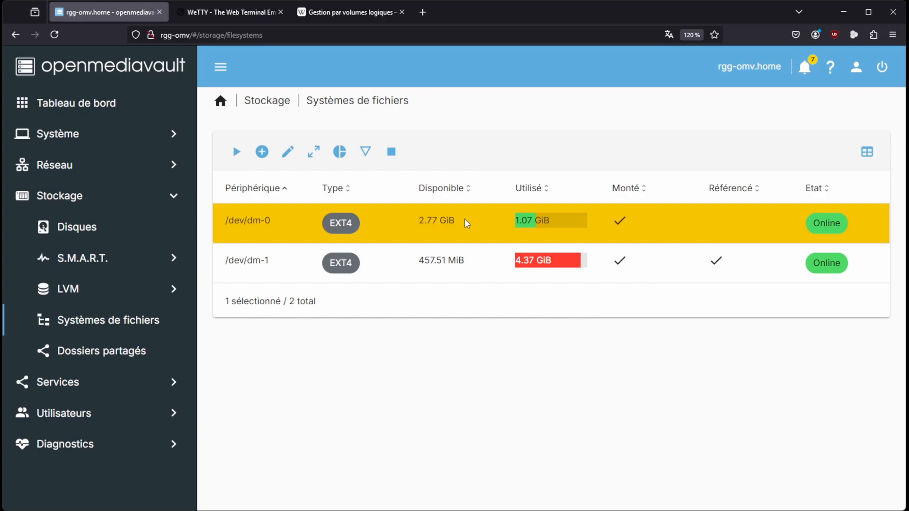
Extend the Videos logical volume with its size setting at 100 and save it
left_click(80, 293)
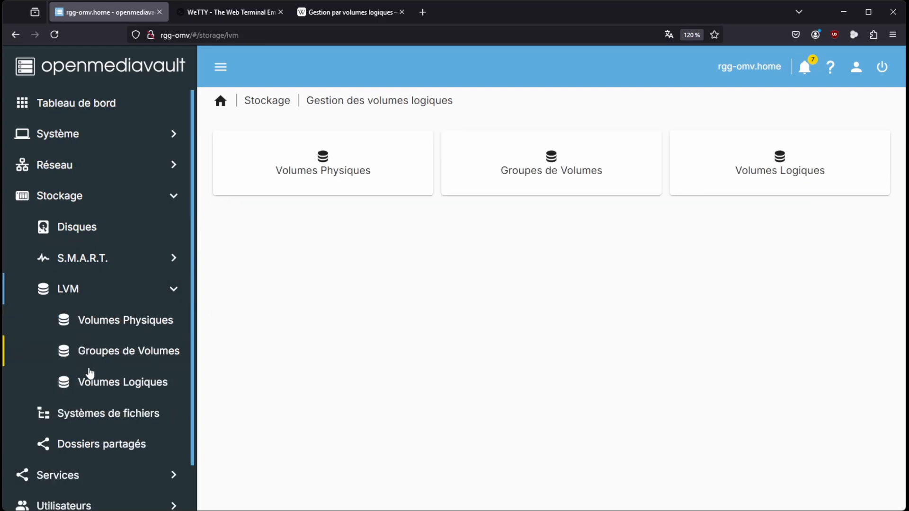
left_click(94, 389)
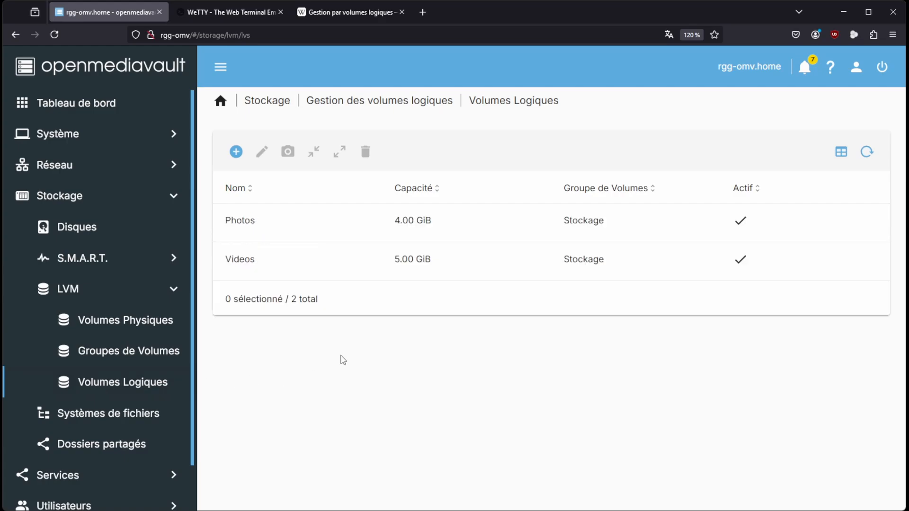
left_click(471, 232)
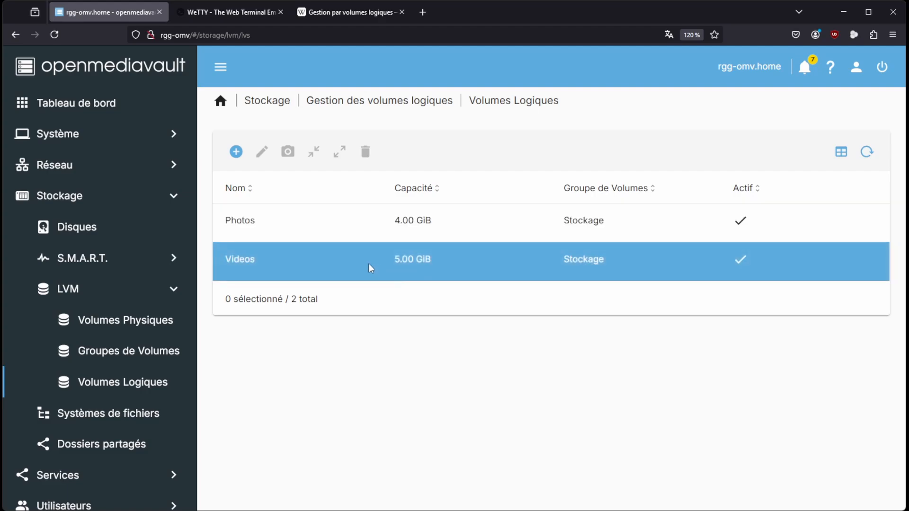
left_click(369, 266)
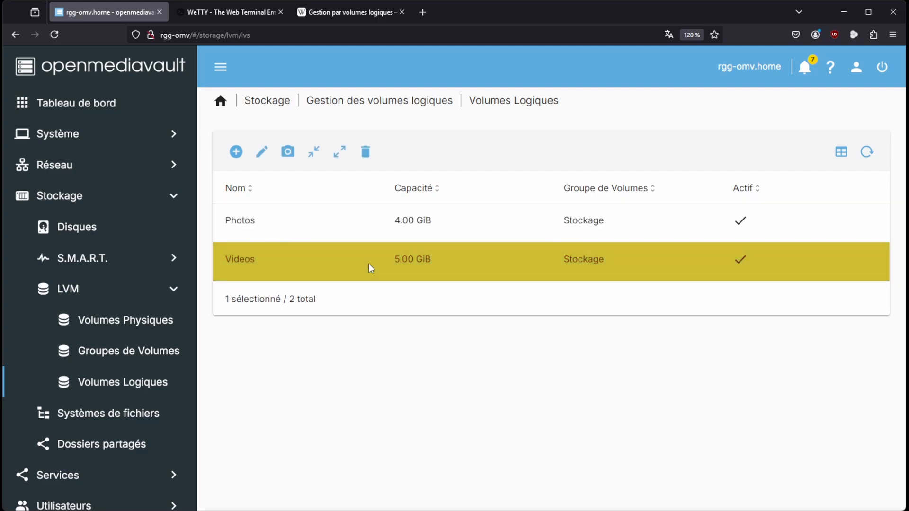
left_click(339, 155)
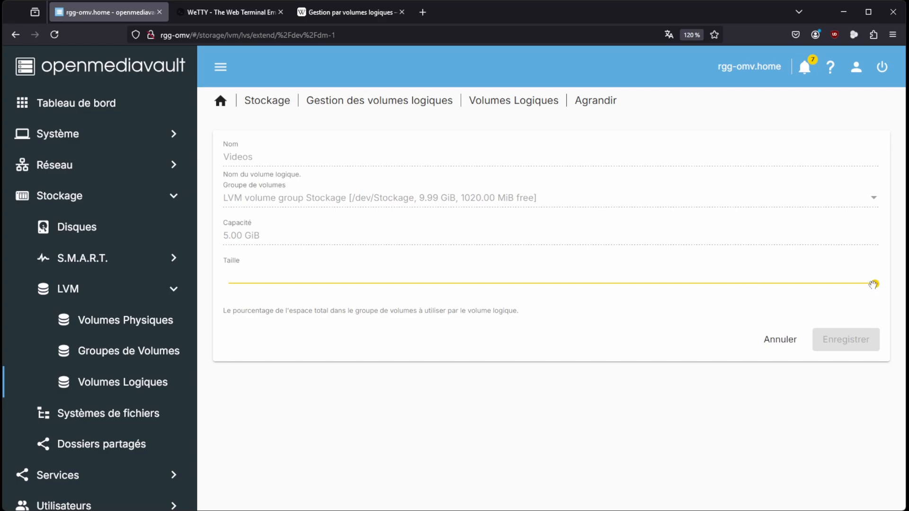
left_click_drag(873, 284, 893, 280)
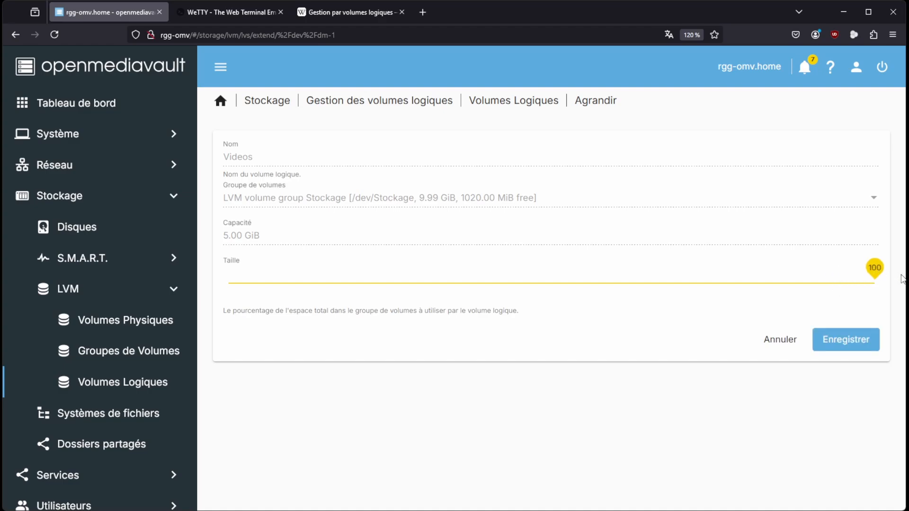
left_click(841, 340)
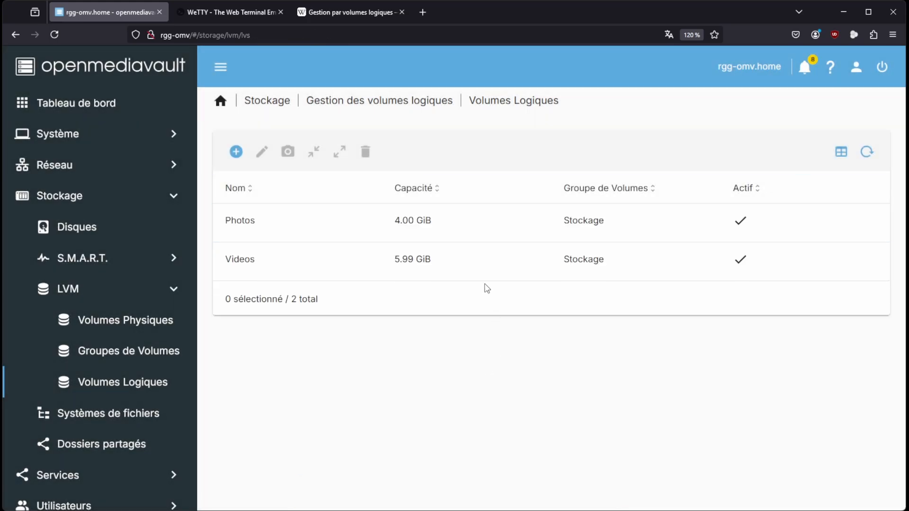
Grow the /dev/dm-1 file system to fill the enlarged Videos logical volume
left_click(435, 231)
left_click(123, 416)
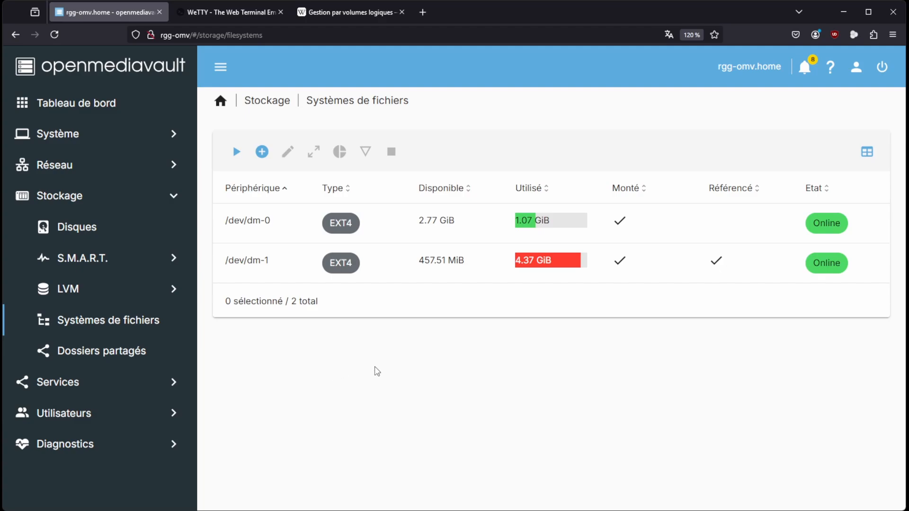
left_click(250, 264)
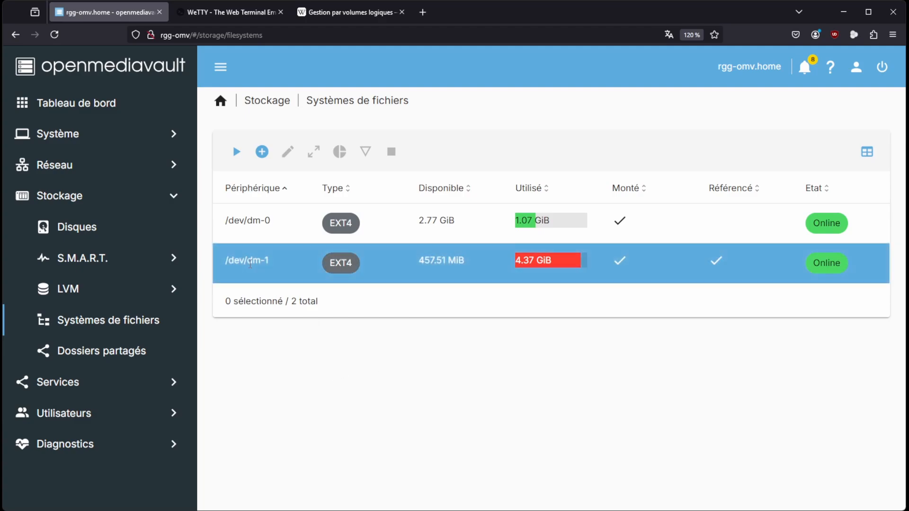
left_click(250, 264)
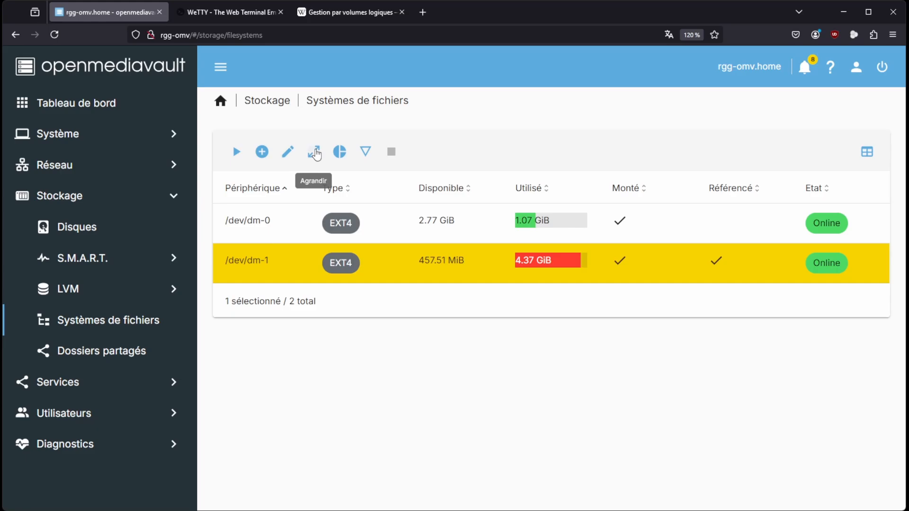
left_click(313, 151)
left_click(737, 310)
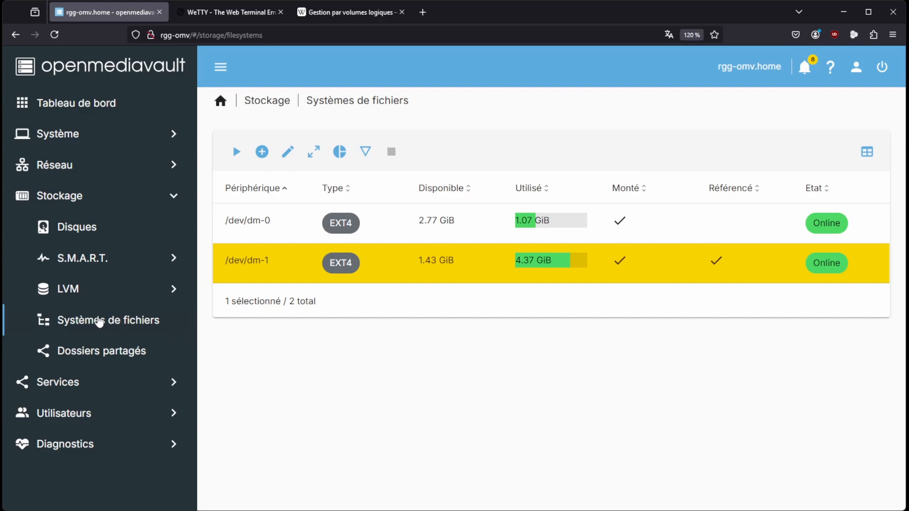
Create a shared folder named Photos on the /dev/dm-0 file system with relative path Photos/ and apply the configuration changes
left_click(89, 354)
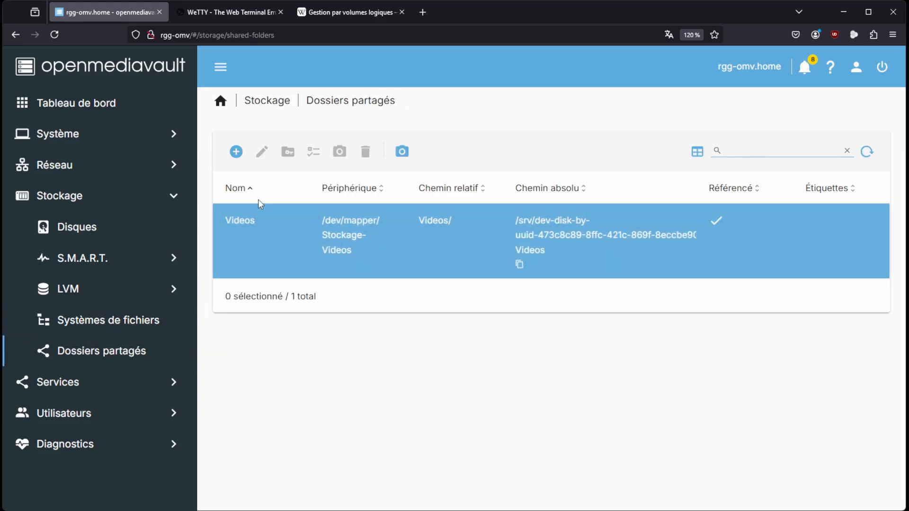
left_click(236, 152)
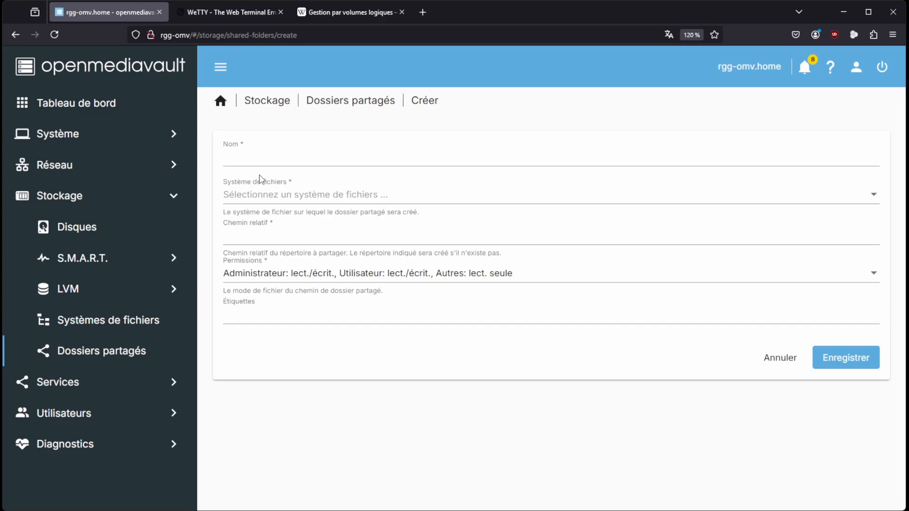
left_click(248, 157)
type("P")
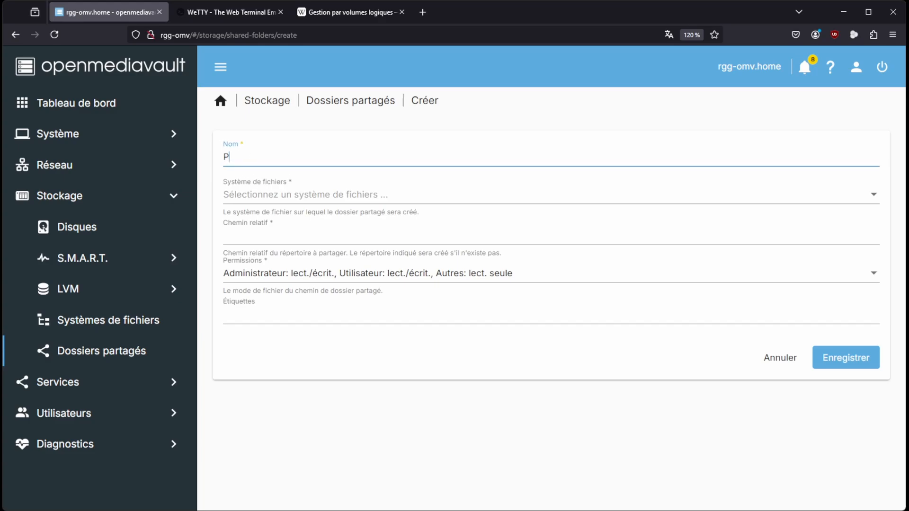
type("hotos")
left_click(288, 202)
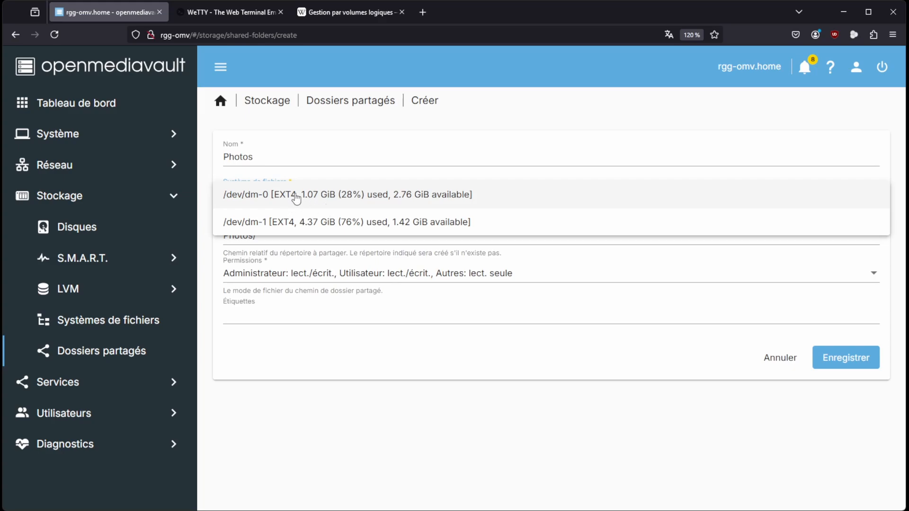
left_click(296, 198)
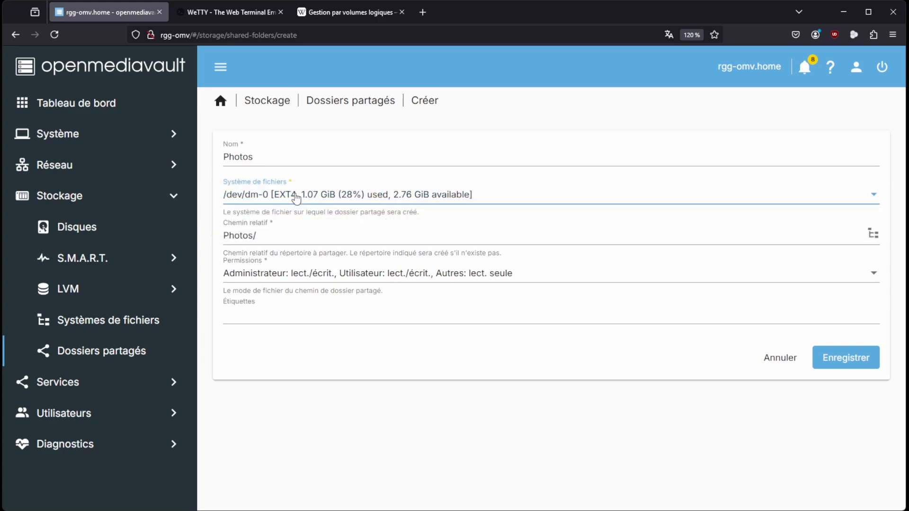
left_click(834, 358)
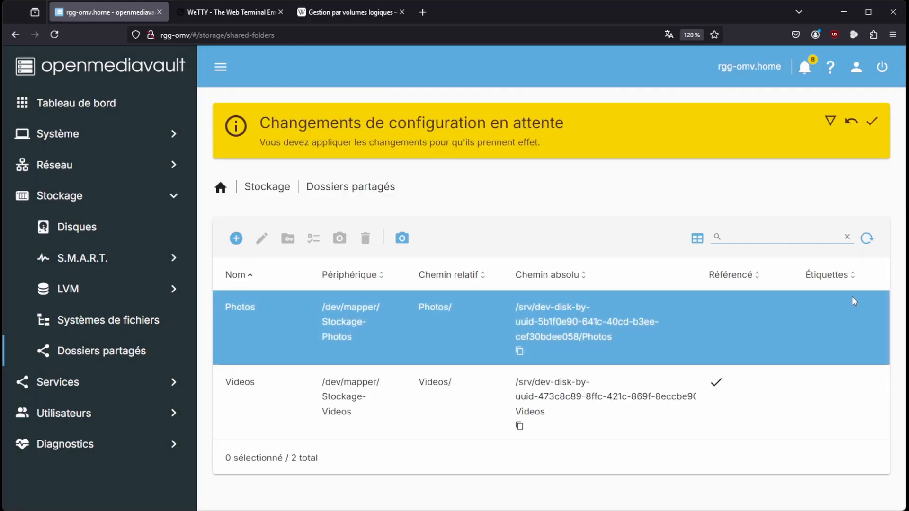
left_click(871, 122)
left_click(578, 311)
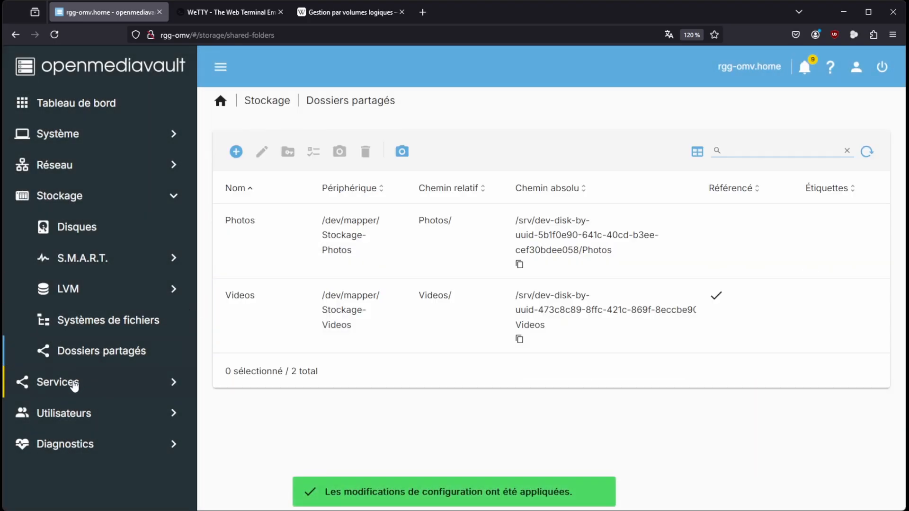
Create an SMB/CIFS share for the Photos shared folder with the default options and apply the configuration changes
left_click(73, 384)
left_click(75, 322)
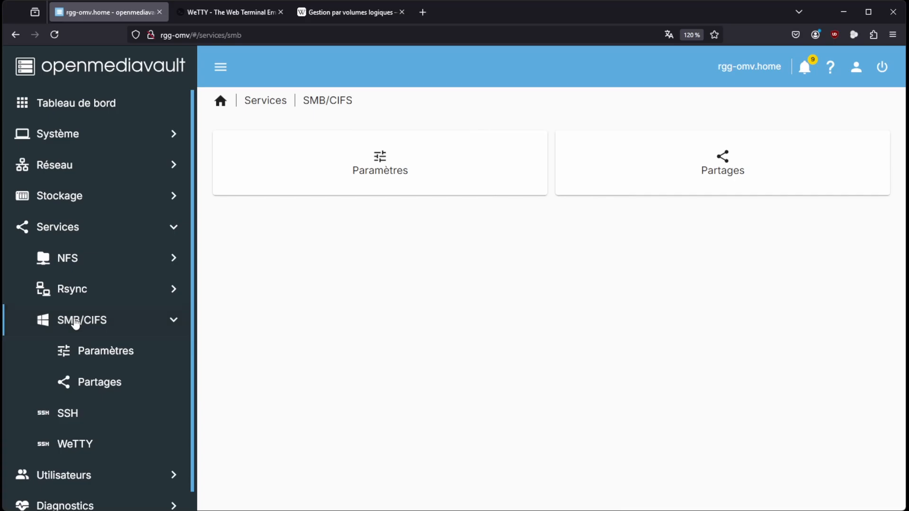
left_click(97, 381)
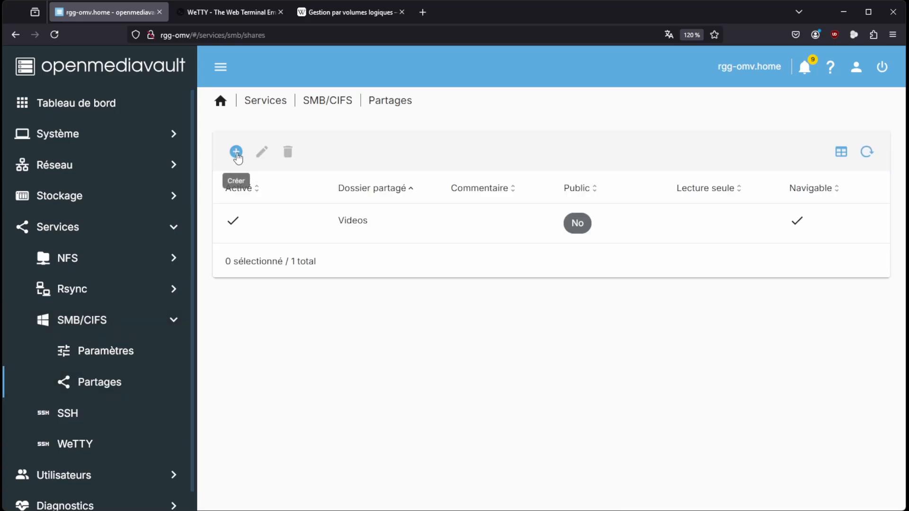
left_click(235, 151)
left_click(315, 180)
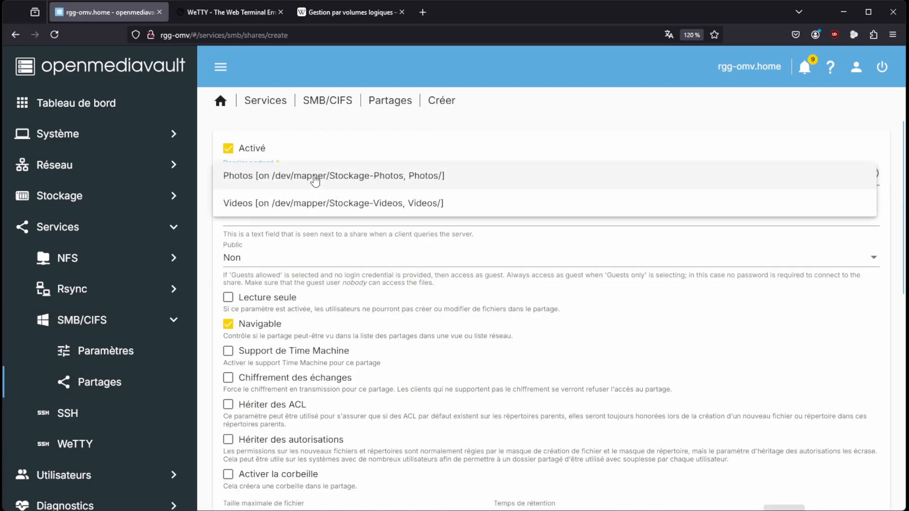
left_click(307, 176)
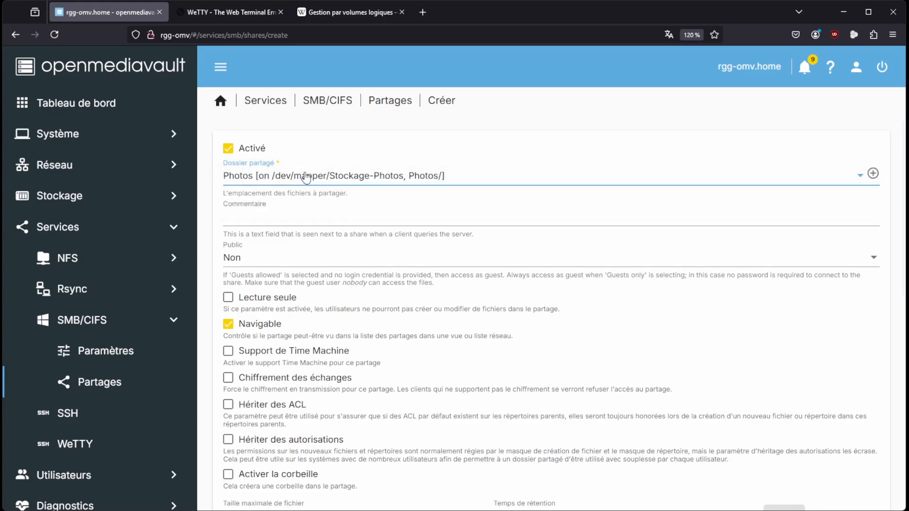
scroll(677, 387, "down", 10)
left_click(856, 479)
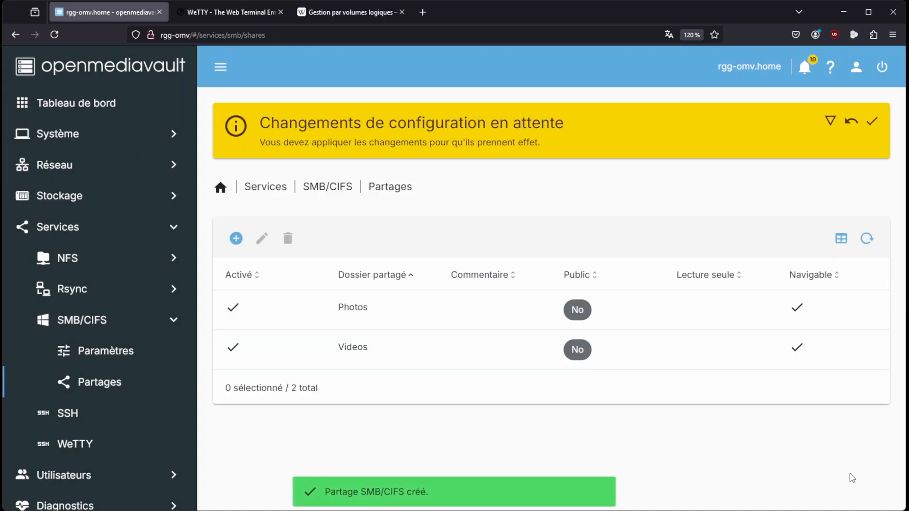
left_click(871, 122)
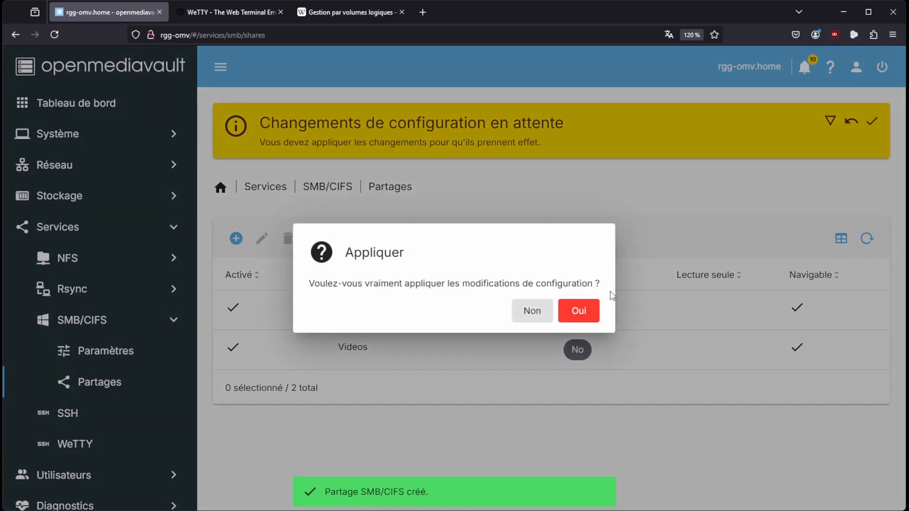
left_click(586, 313)
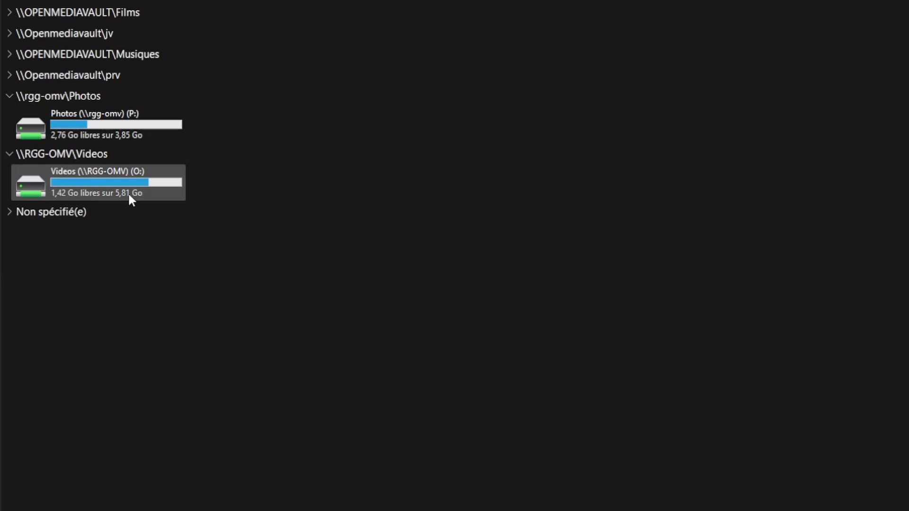
Switch to Windows File Explorer and open the Photos network drive (P:) to examine its folders
double_click(117, 126)
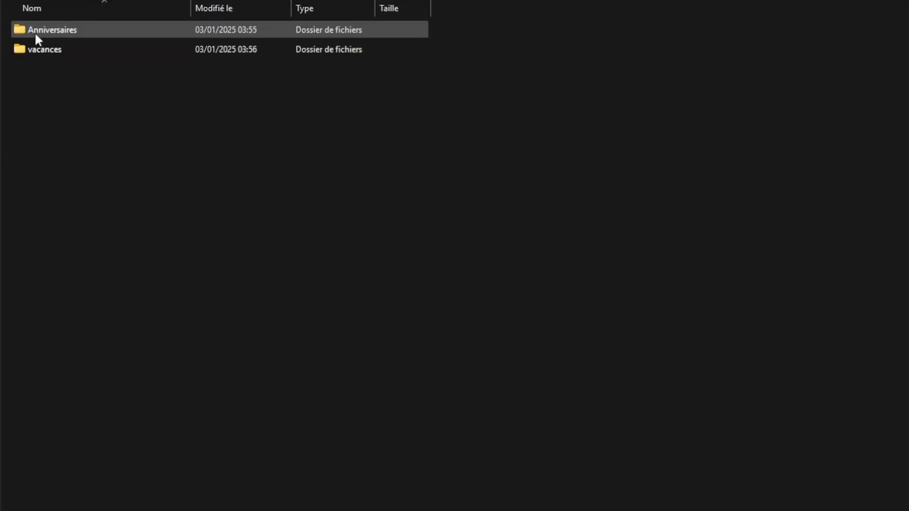